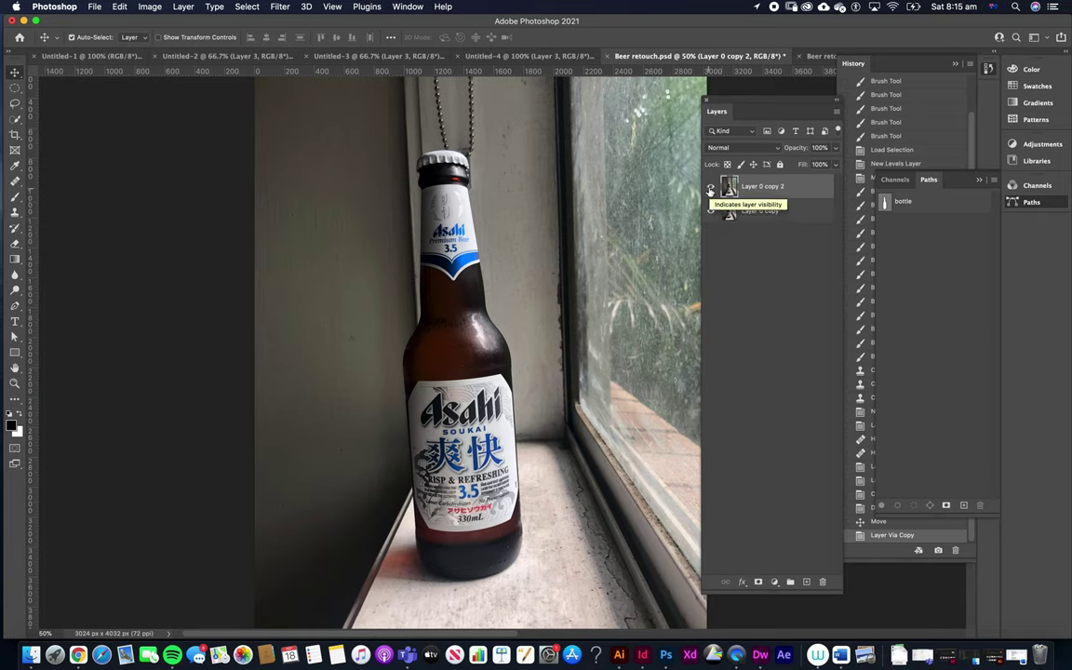
Step: Hide Layer 0 copy 2 and place a vertical guide down the middle of the bottle
{"action": "left_click", "coordinate": [711, 186]}
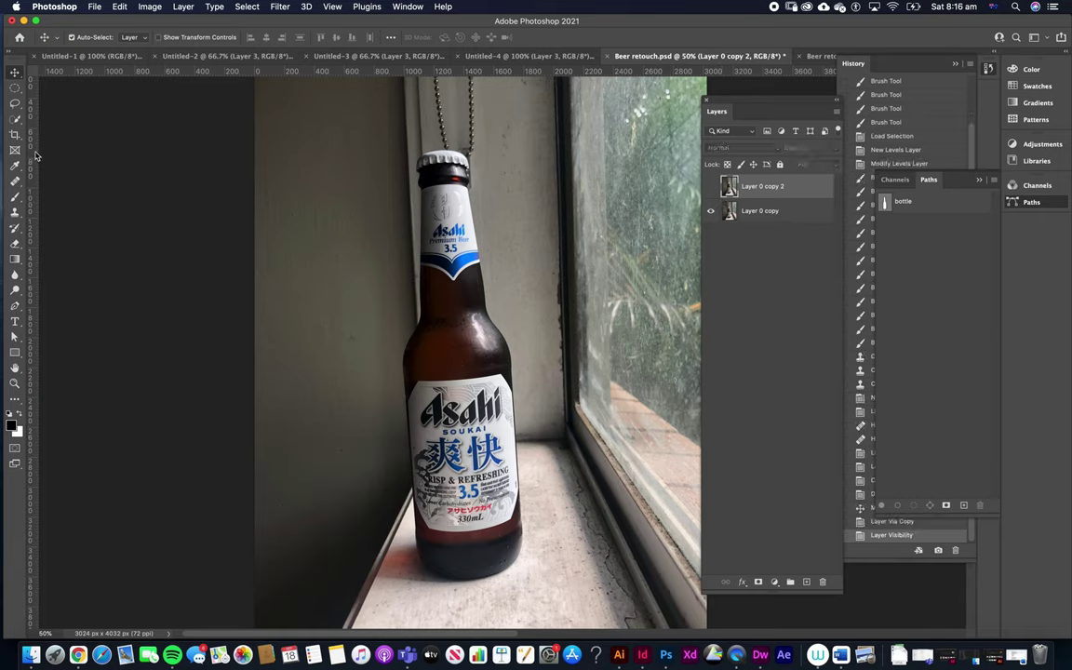
{"action": "left_click", "coordinate": [335, 8]}
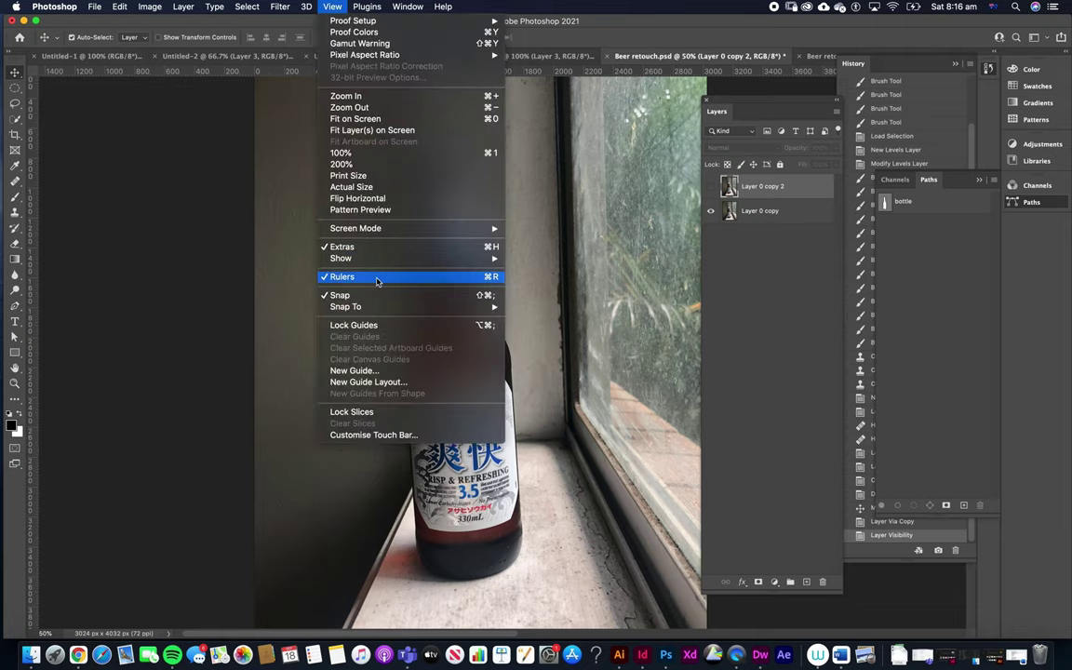
{"action": "left_click", "coordinate": [42, 226]}
{"action": "left_click_drag", "start_coordinate": [31, 221], "coordinate": [470, 262]}
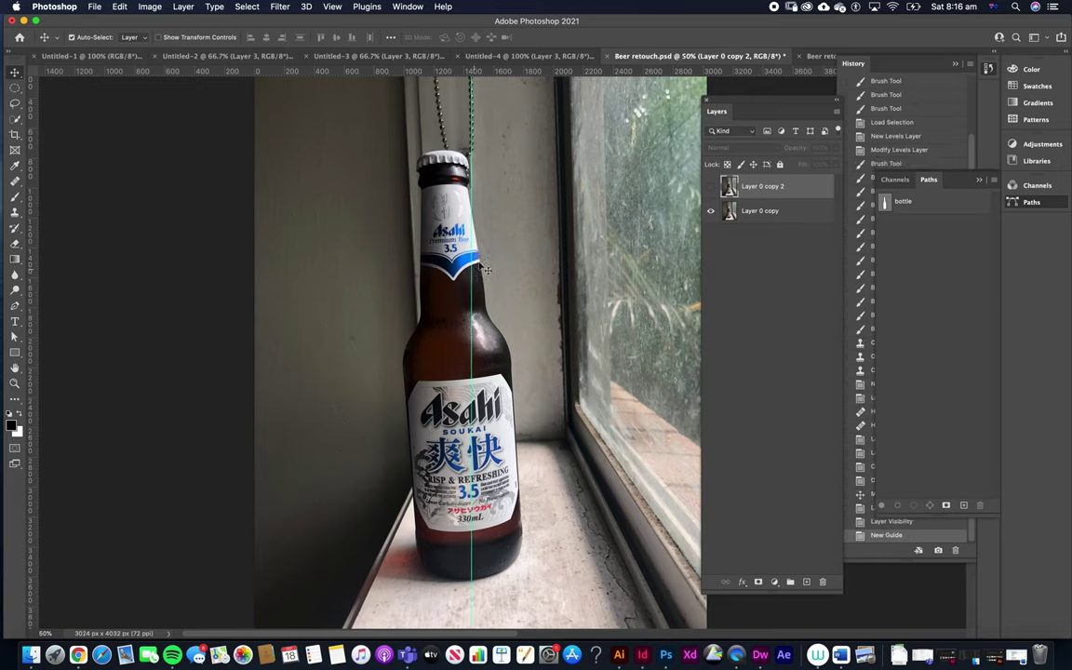
Step: Select Layer 0 copy and toggle the rulers off and back on
{"action": "left_click", "coordinate": [770, 211]}
{"action": "key", "text": "super+r"}
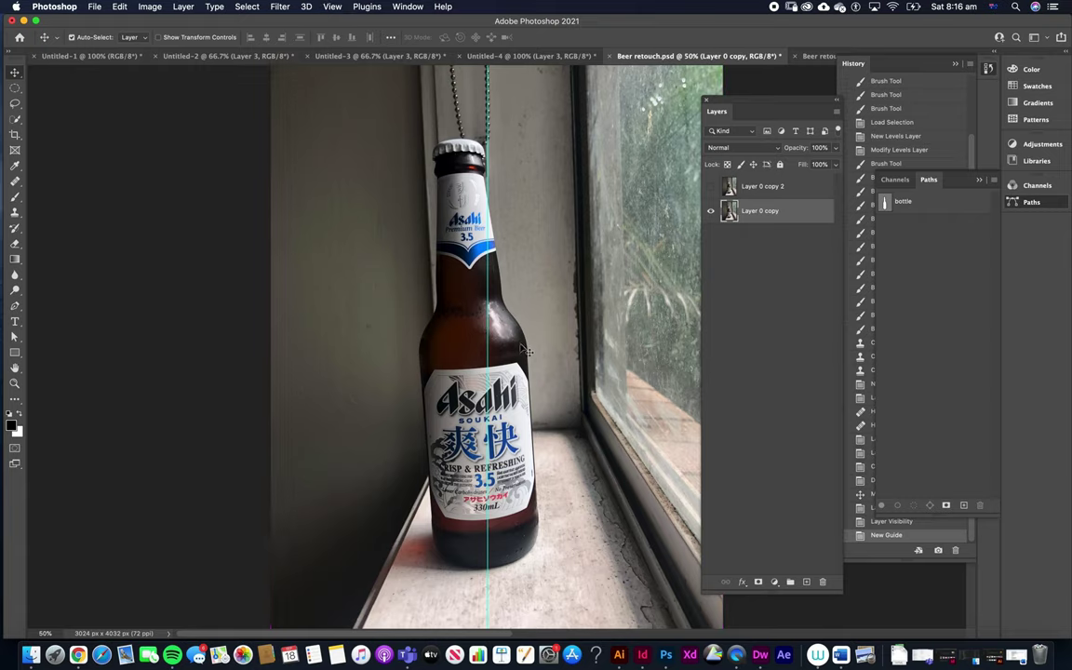
{"action": "key", "text": "super+r"}
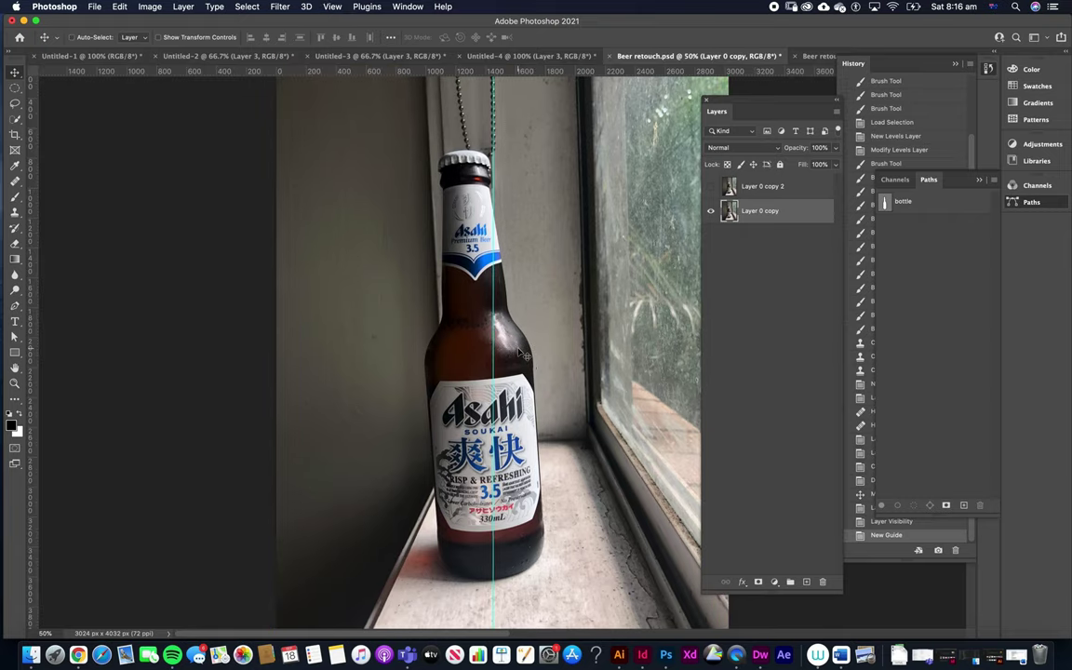
{"action": "key", "text": "super+r"}
{"action": "key", "text": "super+r"}
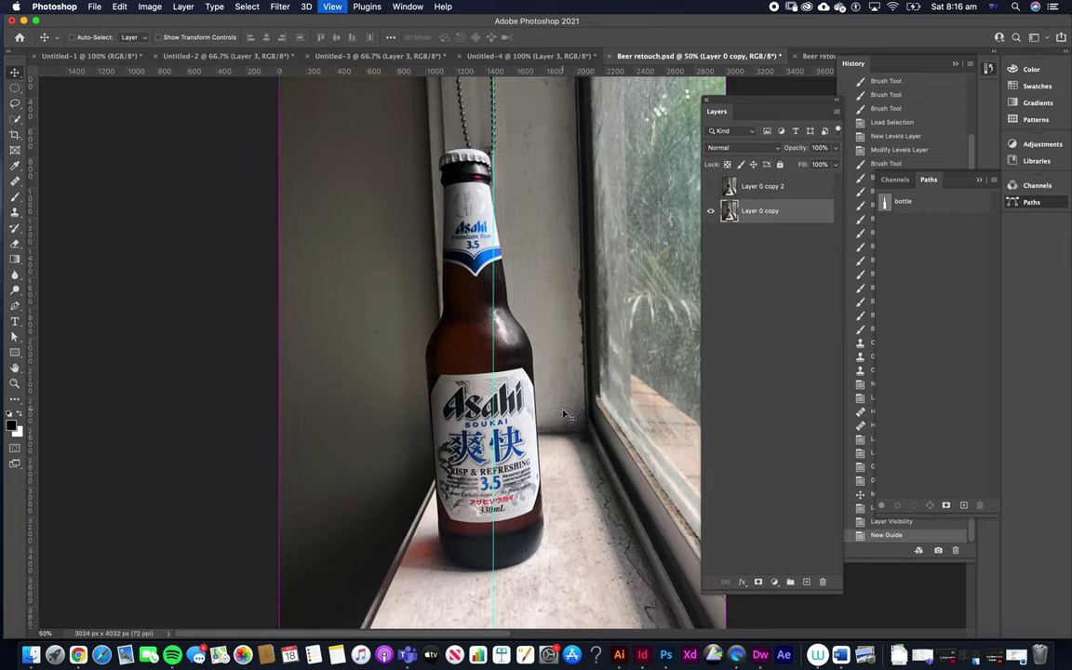
Step: Straighten Layer 0 copy with Free Transform, rotating it 2.71° and moving the bottle so it is centred on the guide
{"action": "key", "text": "super+t"}
{"action": "scroll", "coordinate": [583, 415], "scroll_direction": "down", "scroll_amount": 1}
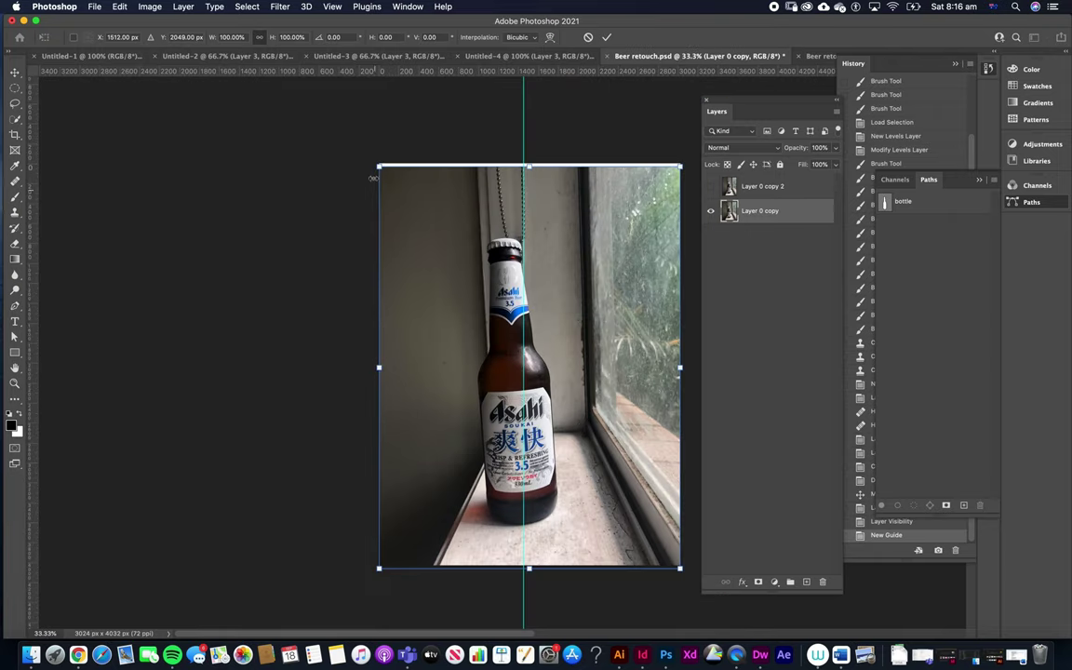
{"action": "left_click_drag", "start_coordinate": [370, 154], "coordinate": [382, 147]}
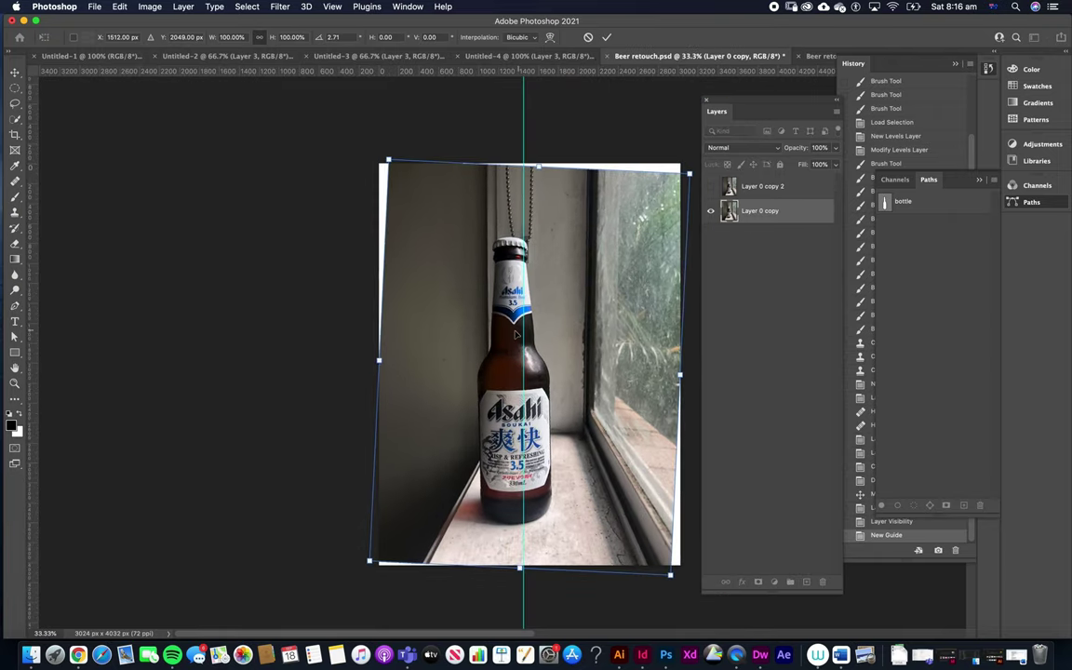
{"action": "left_click_drag", "start_coordinate": [500, 339], "coordinate": [514, 343]}
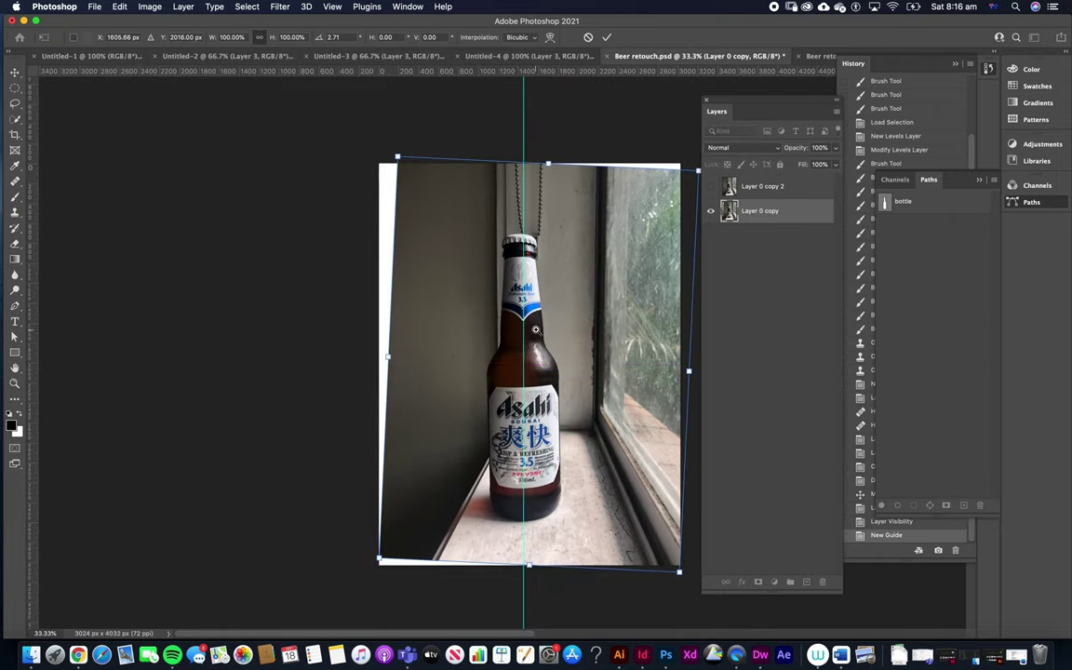
{"action": "scroll", "coordinate": [535, 329], "scroll_direction": "up", "scroll_amount": 2}
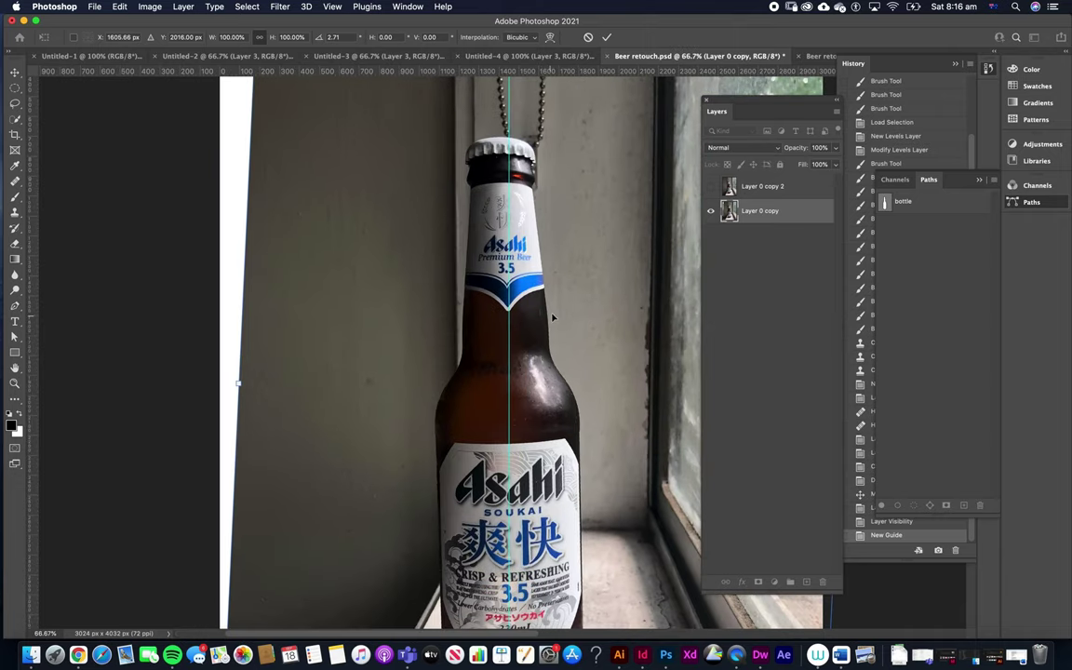
{"action": "mouse_move", "coordinate": [552, 318]}
{"action": "left_mouse_down"}
{"action": "mouse_move", "coordinate": [558, 289]}
{"action": "mouse_move", "coordinate": [554, 316]}
{"action": "left_mouse_up"}
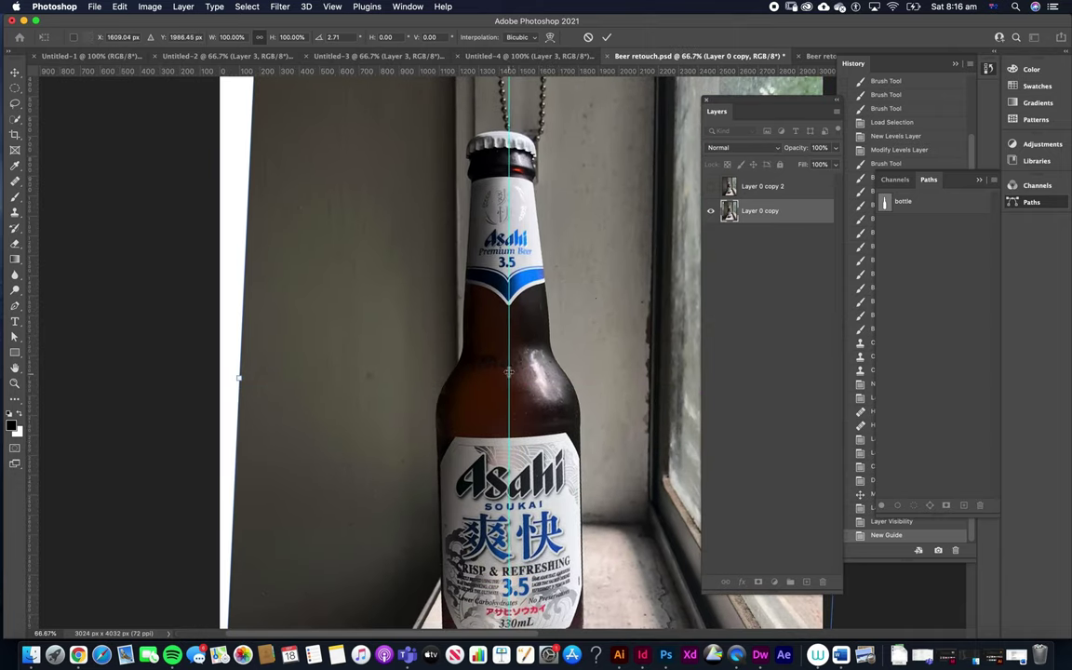
{"action": "scroll", "coordinate": [529, 382], "scroll_direction": "down", "scroll_amount": 1}
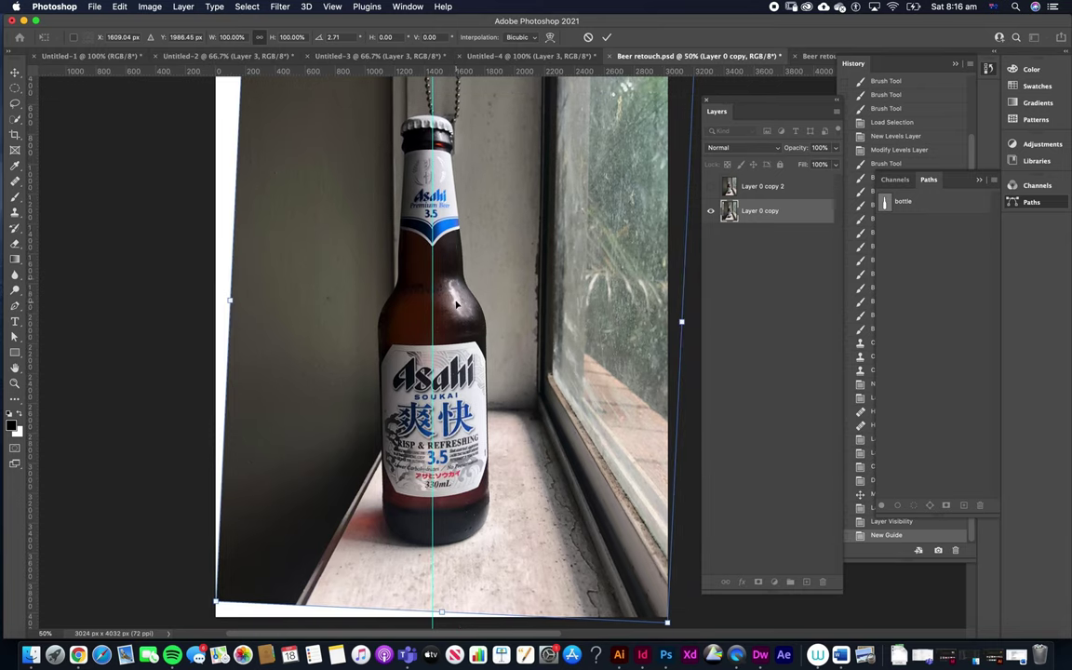
{"action": "left_click", "coordinate": [15, 72]}
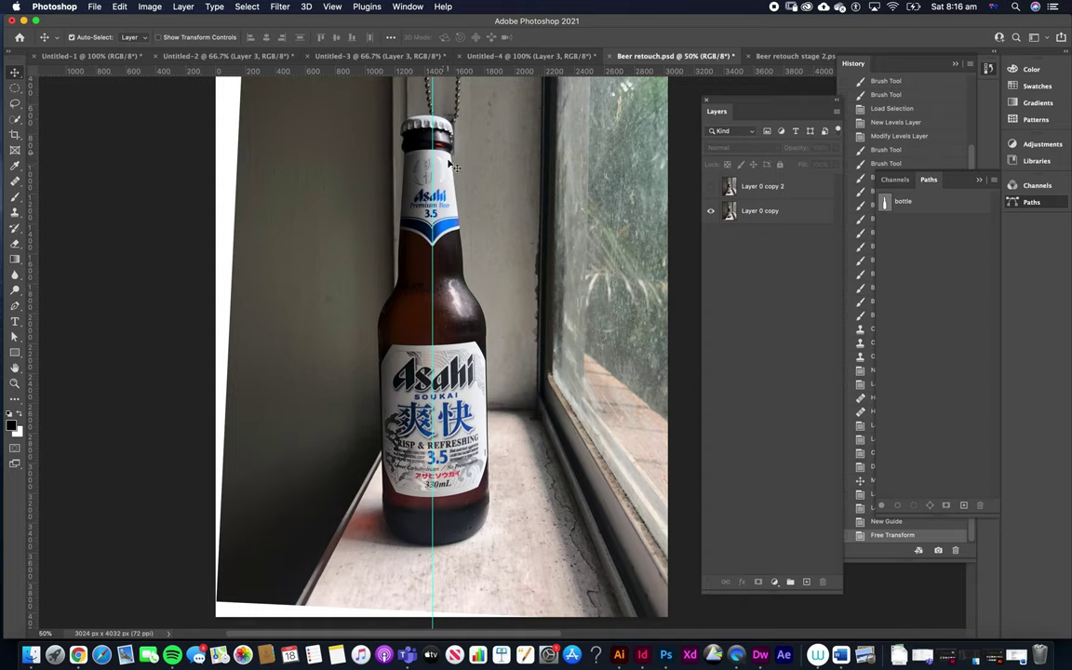
Step: Rotate Layer 0 copy a further 0.60° with Free Transform so the bottle stands parallel to the guide
{"action": "left_click", "coordinate": [454, 226]}
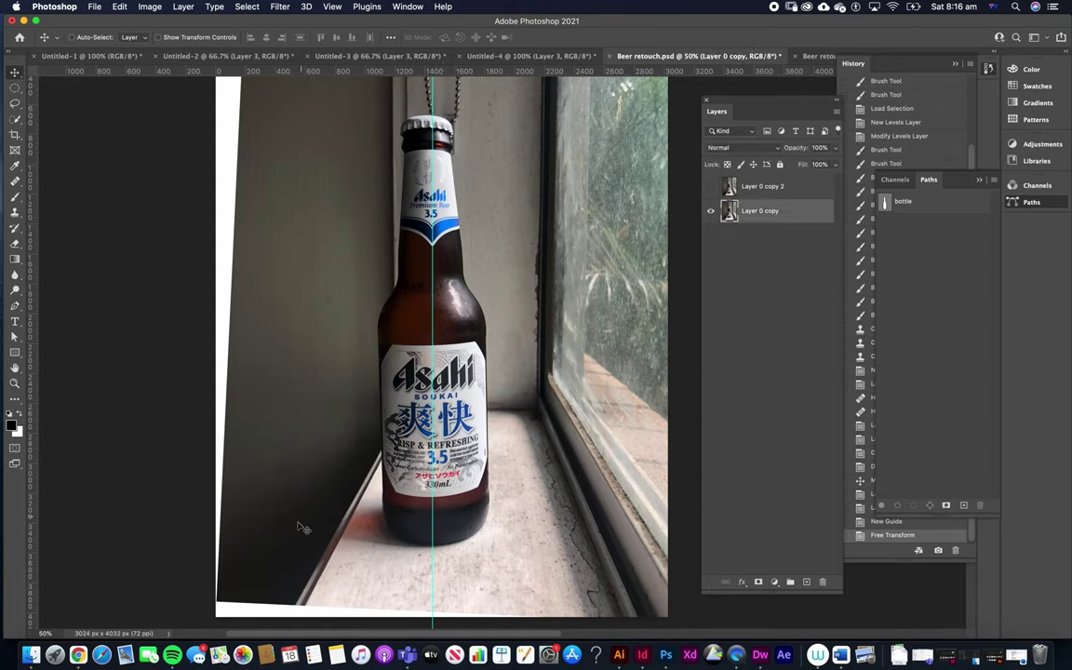
{"action": "key", "text": "super+t"}
{"action": "key", "text": "super+minus"}
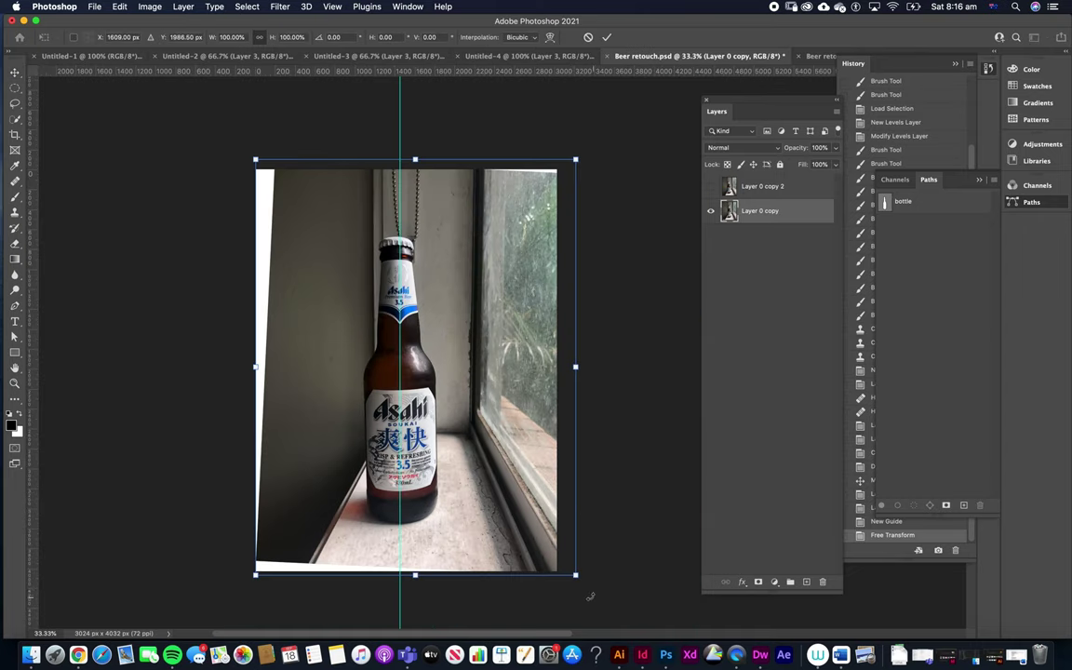
{"action": "left_click_drag", "start_coordinate": [582, 583], "coordinate": [581, 588]}
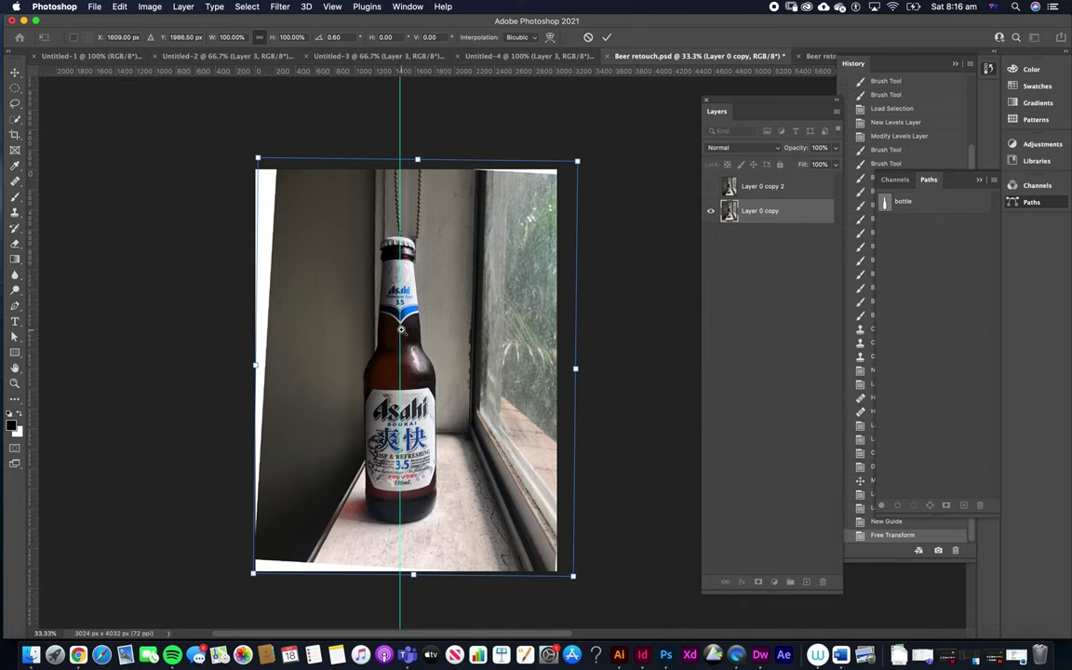
{"action": "key", "text": "super+plus"}
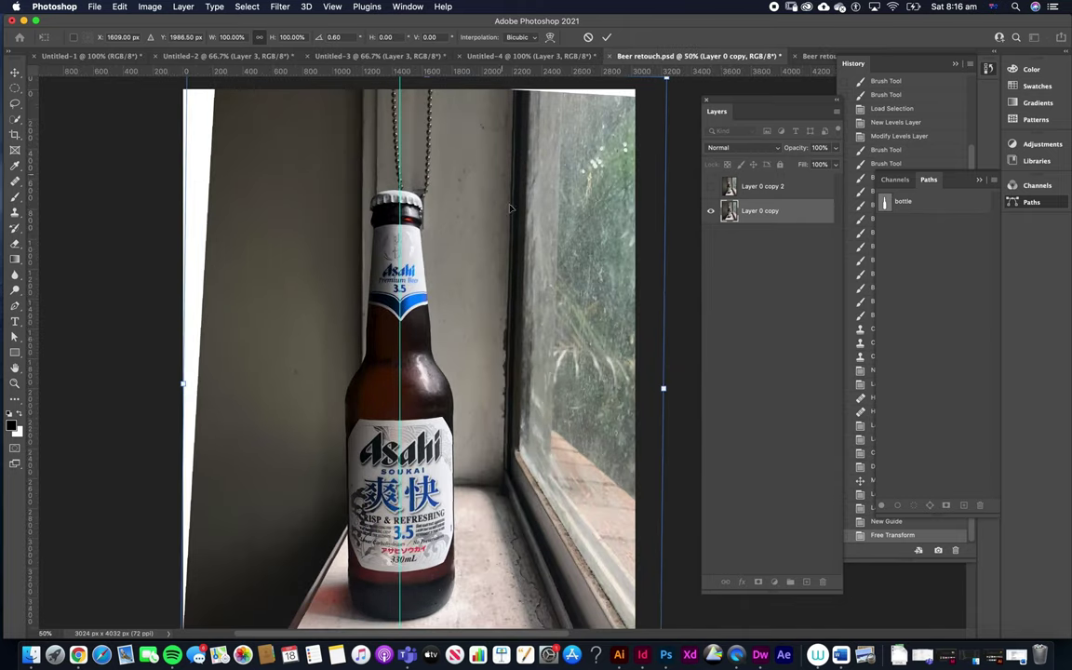
{"action": "key", "text": "Return"}
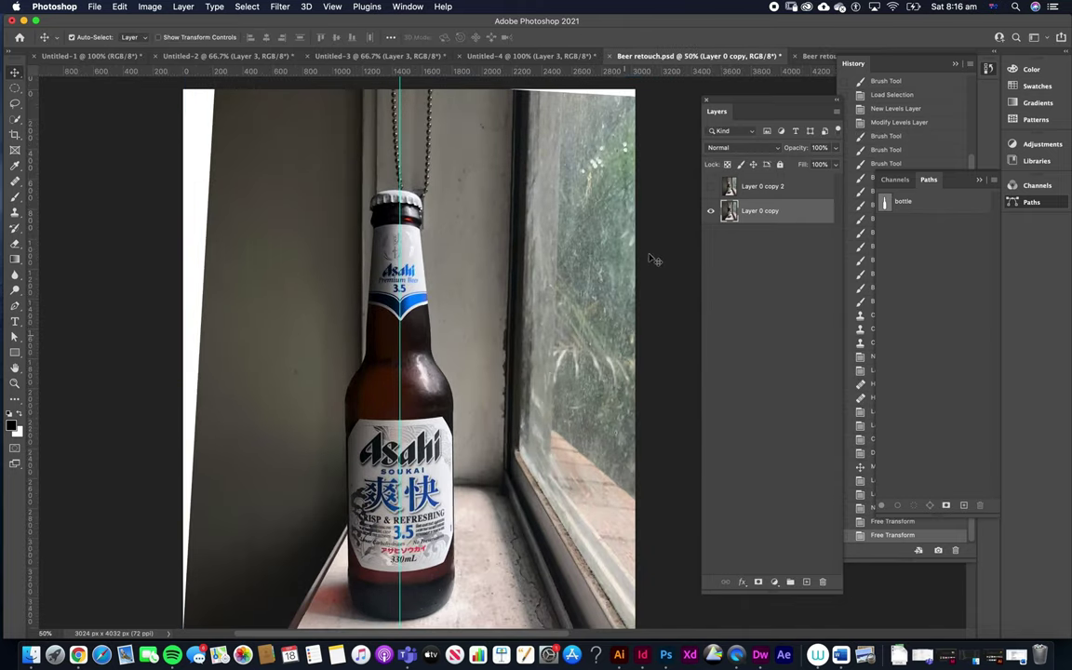
Step: Start a Pen path at the lower left edge of the bottle cap and trace its rim in to the glass neck
{"action": "scroll", "coordinate": [395, 245], "scroll_direction": "up", "scroll_amount": 2}
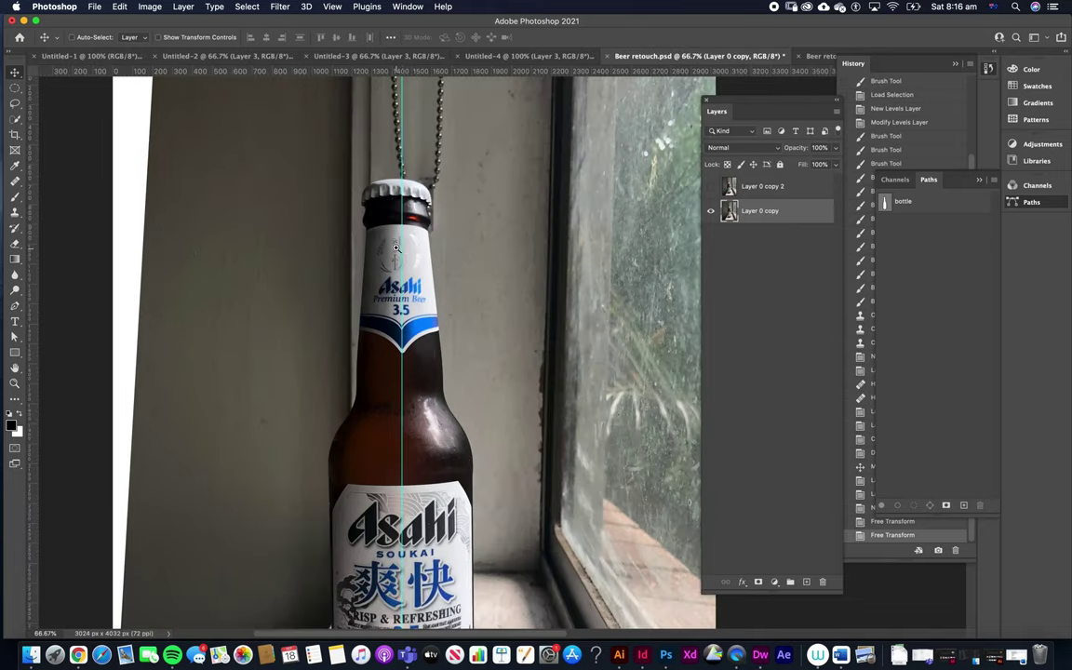
{"action": "scroll", "coordinate": [383, 247], "scroll_direction": "up", "scroll_amount": 1}
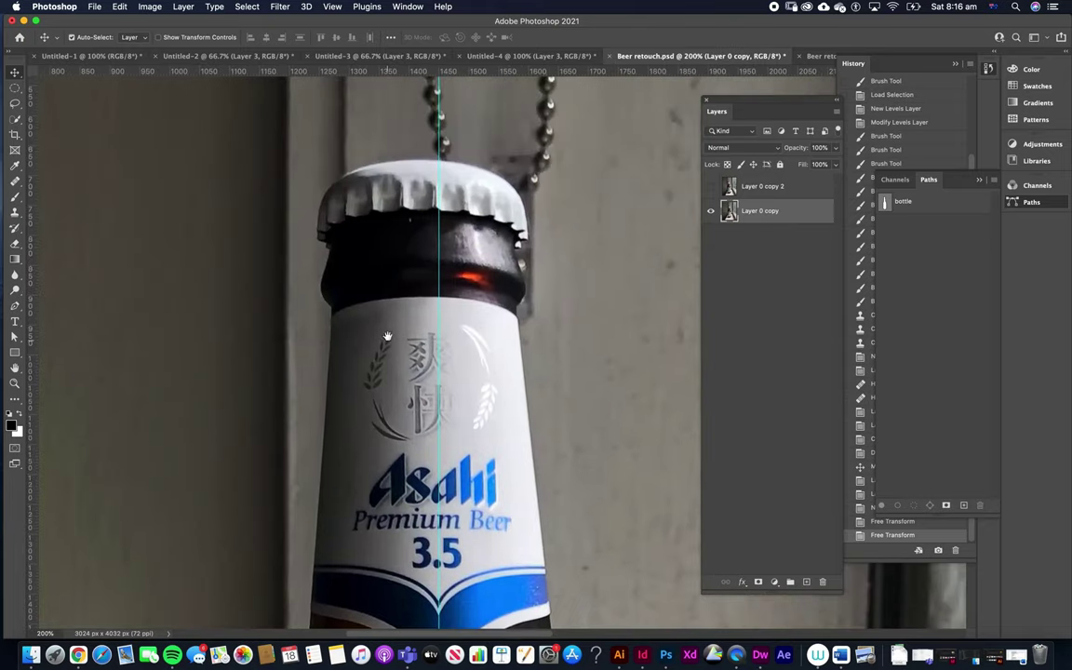
{"action": "key", "text": "p"}
{"action": "scroll", "coordinate": [344, 231], "scroll_direction": "up", "scroll_amount": 2}
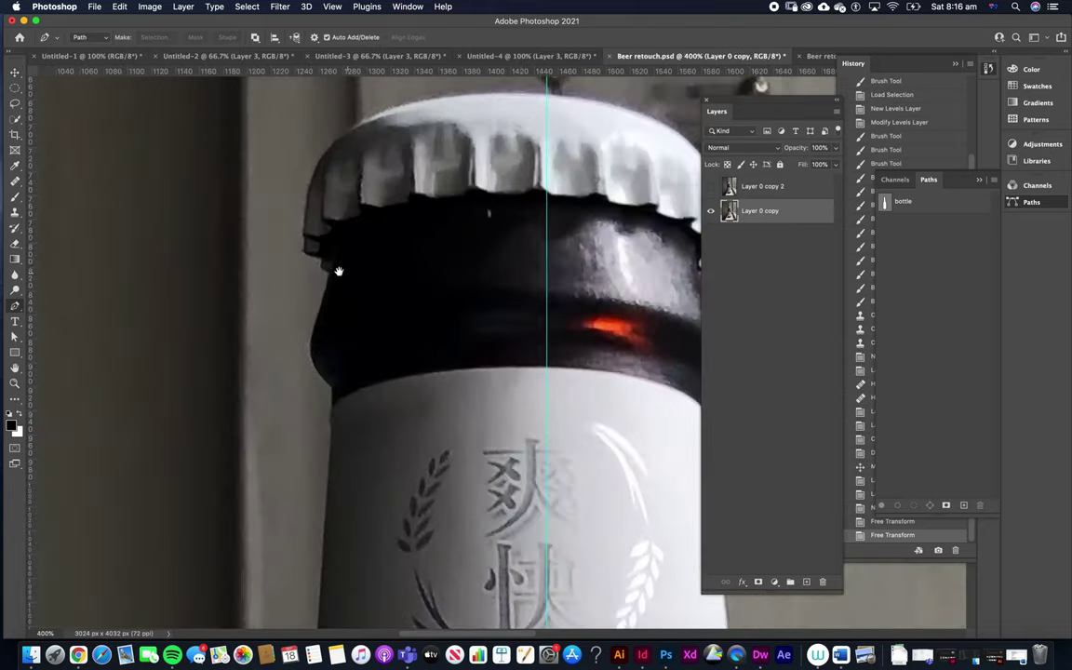
{"action": "left_click", "coordinate": [303, 254]}
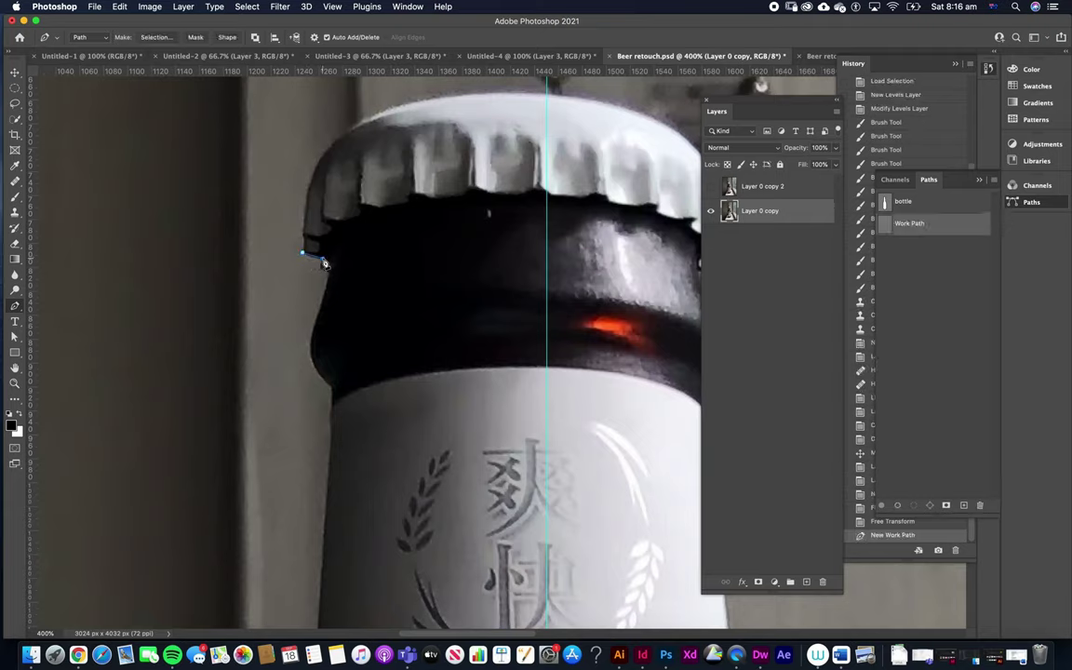
{"action": "left_click", "coordinate": [322, 260]}
{"action": "left_click", "coordinate": [332, 269]}
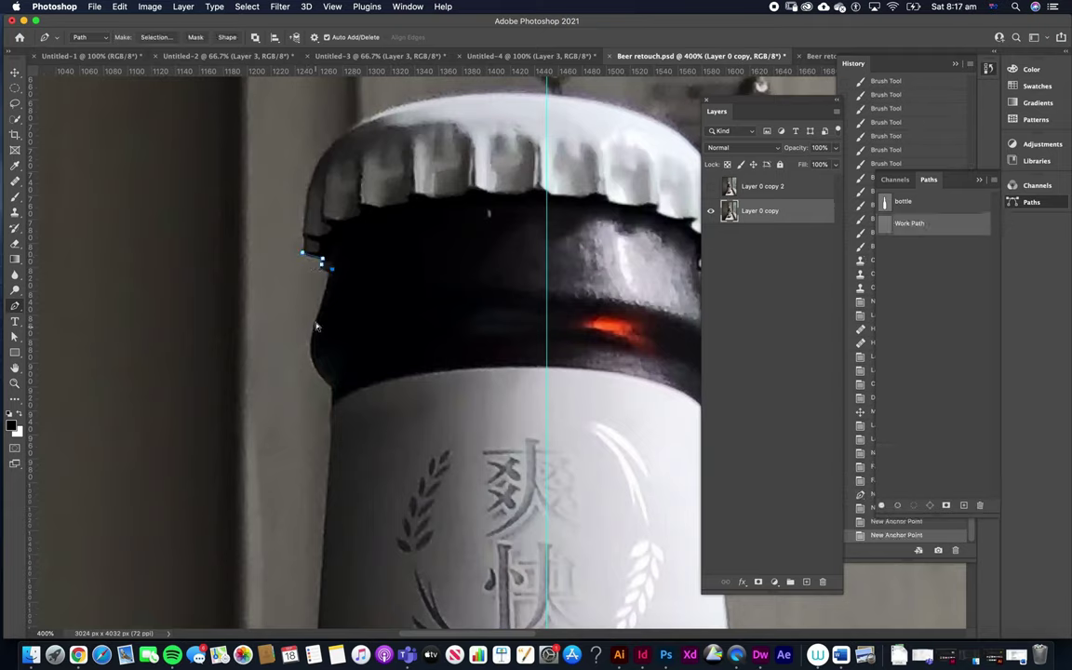
Step: Continue the path around the left side of the neck ring to the upper left corner of the neck label
{"action": "left_click_drag", "start_coordinate": [320, 325], "coordinate": [323, 372]}
{"action": "key", "text": "super+z"}
{"action": "left_click_drag", "start_coordinate": [356, 429], "coordinate": [348, 163]}
{"action": "left_click", "coordinate": [339, 304], "text": "alt"}
{"action": "left_click", "coordinate": [359, 336], "text": "alt+super"}
{"action": "scroll", "coordinate": [349, 362], "scroll_direction": "down", "scroll_amount": 4}
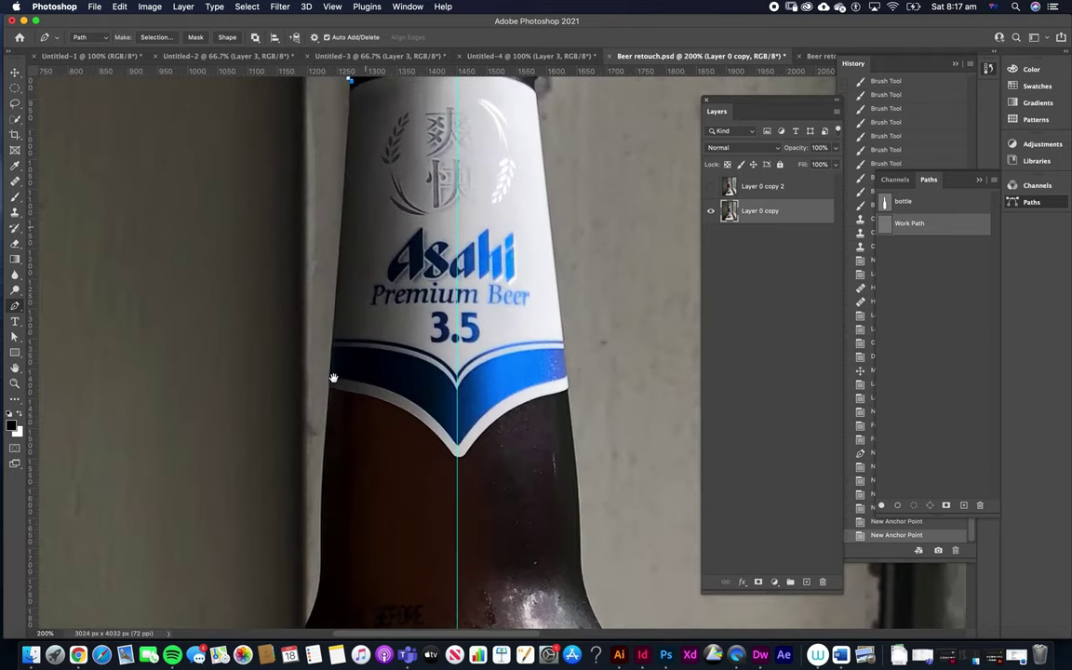
Step: Trace the left edge of the neck past the label to the start of the shoulder, refining the curve handle and last anchor
{"action": "left_click_drag", "start_coordinate": [330, 383], "coordinate": [324, 456]}
{"action": "scroll", "coordinate": [345, 428], "scroll_direction": "down", "scroll_amount": 10}
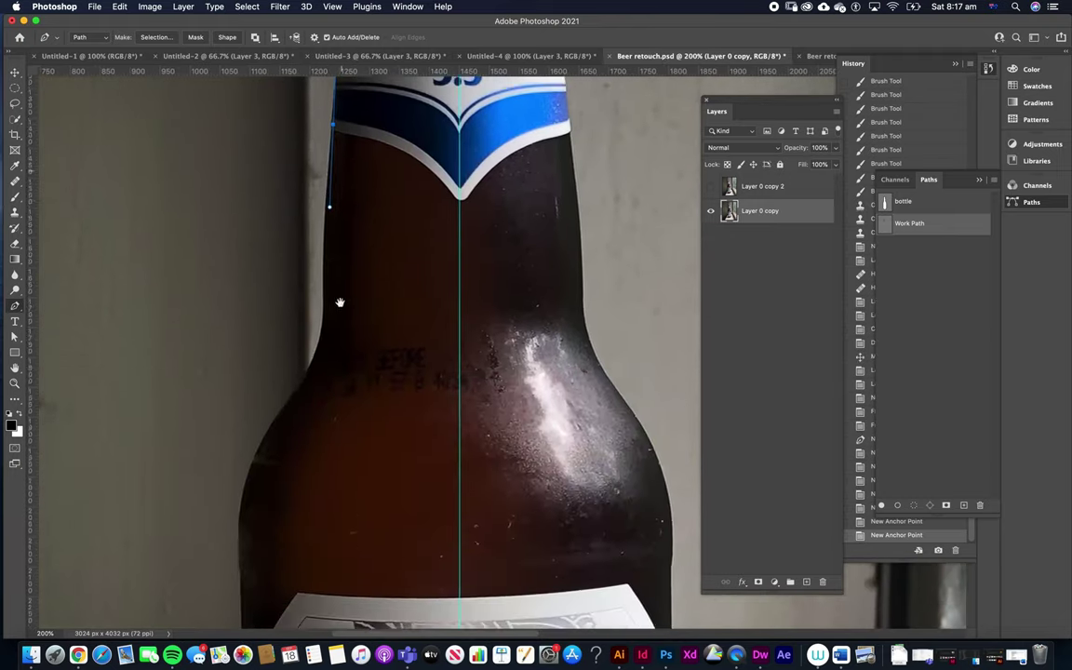
{"action": "left_click_drag", "start_coordinate": [325, 319], "coordinate": [324, 330]}
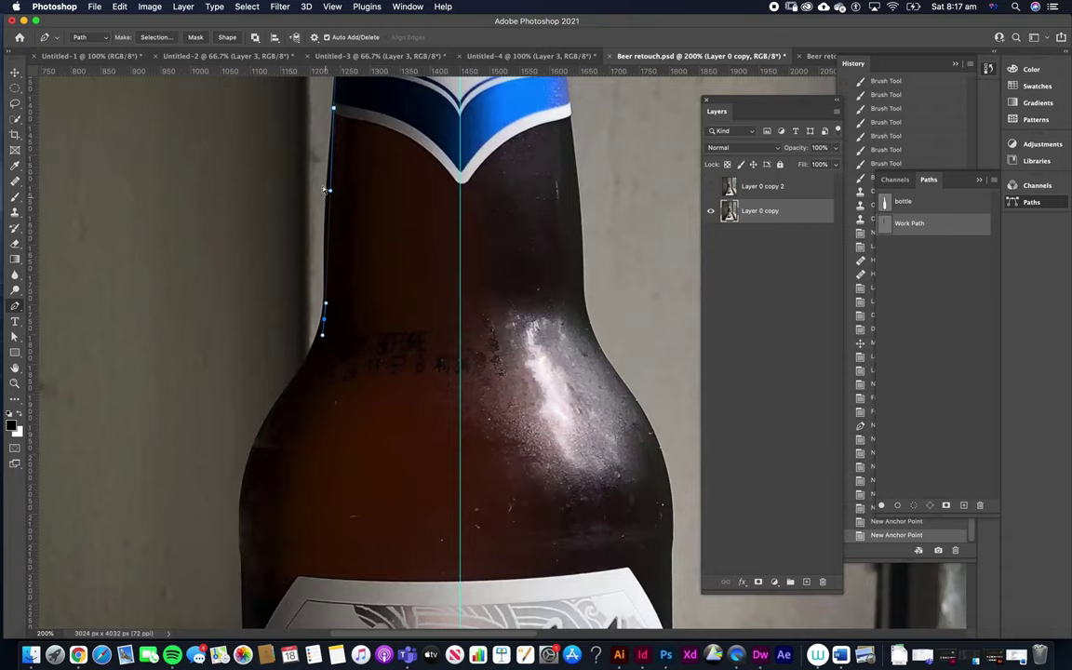
{"action": "left_click_drag", "start_coordinate": [328, 196], "coordinate": [326, 206]}
{"action": "scroll", "coordinate": [320, 323], "scroll_direction": "up", "scroll_amount": 2}
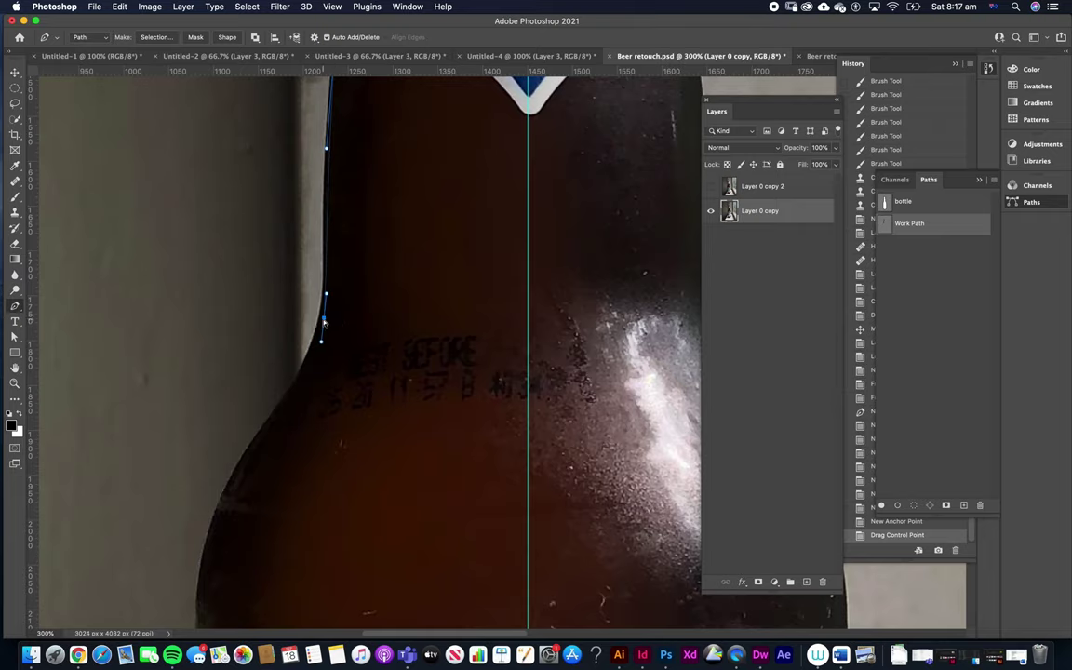
{"action": "left_click_drag", "start_coordinate": [323, 321], "coordinate": [324, 311]}
{"action": "left_click", "coordinate": [324, 310]}
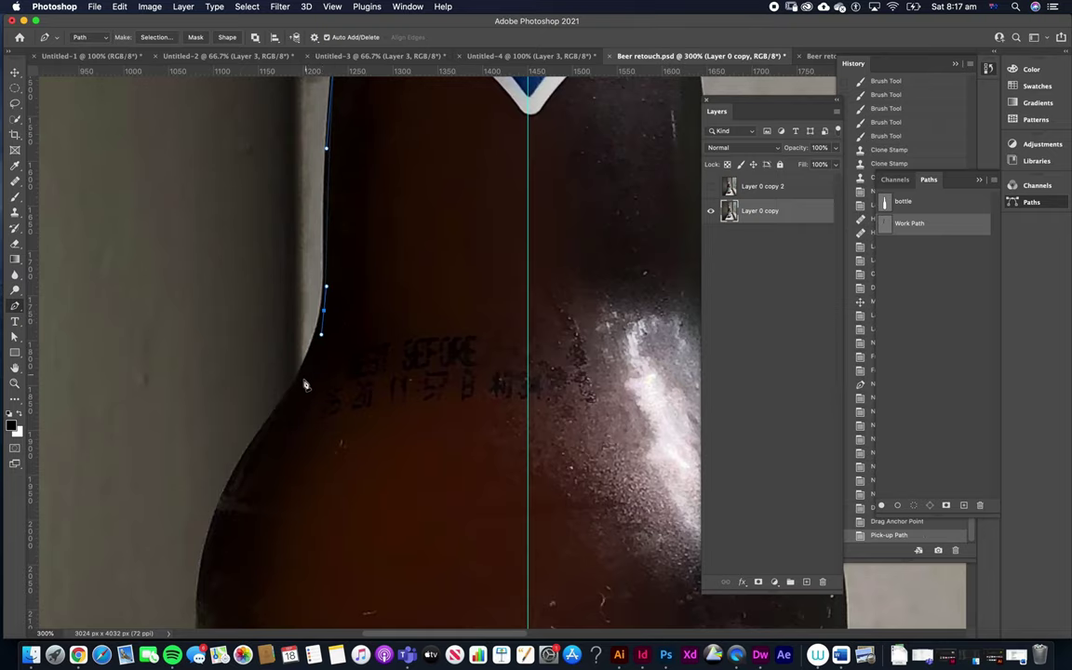
Step: Trace the path over the left shoulder and down the side of the body to just below the main label
{"action": "left_click_drag", "start_coordinate": [277, 413], "coordinate": [258, 437]}
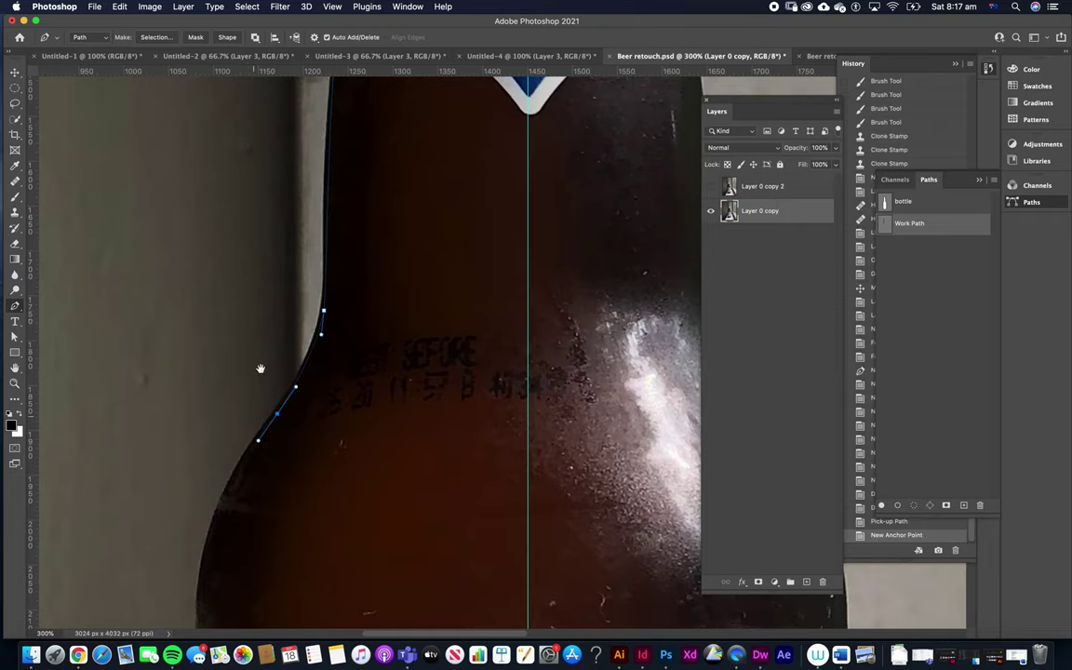
{"action": "scroll", "coordinate": [258, 365], "scroll_direction": "down", "scroll_amount": 5}
{"action": "left_click_drag", "start_coordinate": [240, 360], "coordinate": [245, 448]}
{"action": "left_click", "coordinate": [323, 394], "text": "alt"}
{"action": "scroll", "coordinate": [307, 409], "scroll_direction": "down", "scroll_amount": 10}
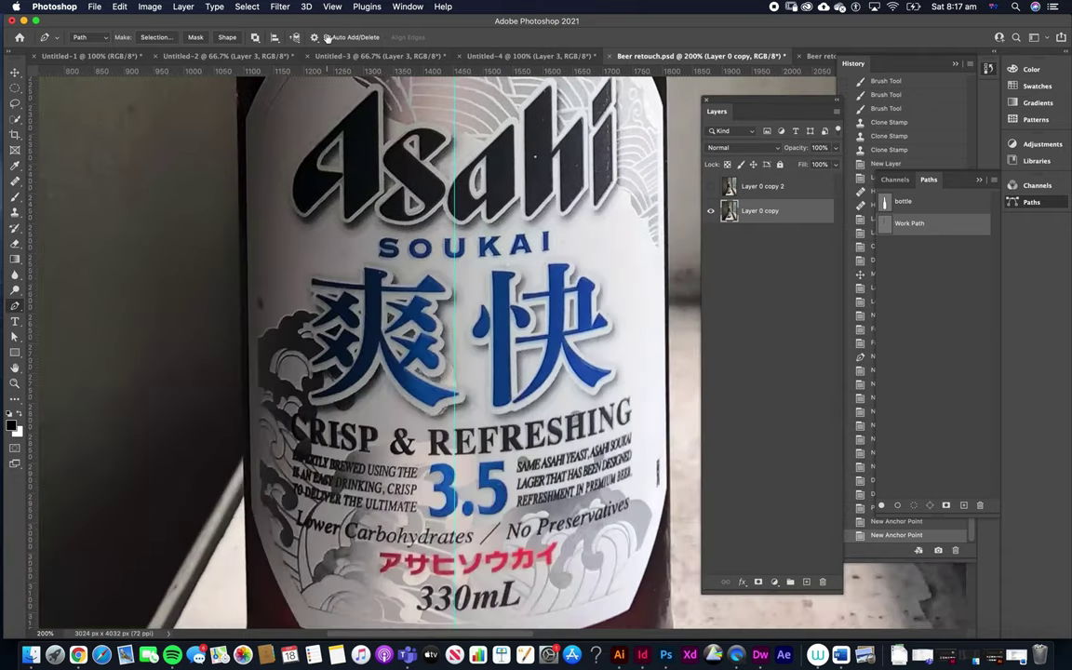
{"action": "left_click_drag", "start_coordinate": [264, 470], "coordinate": [265, 505]}
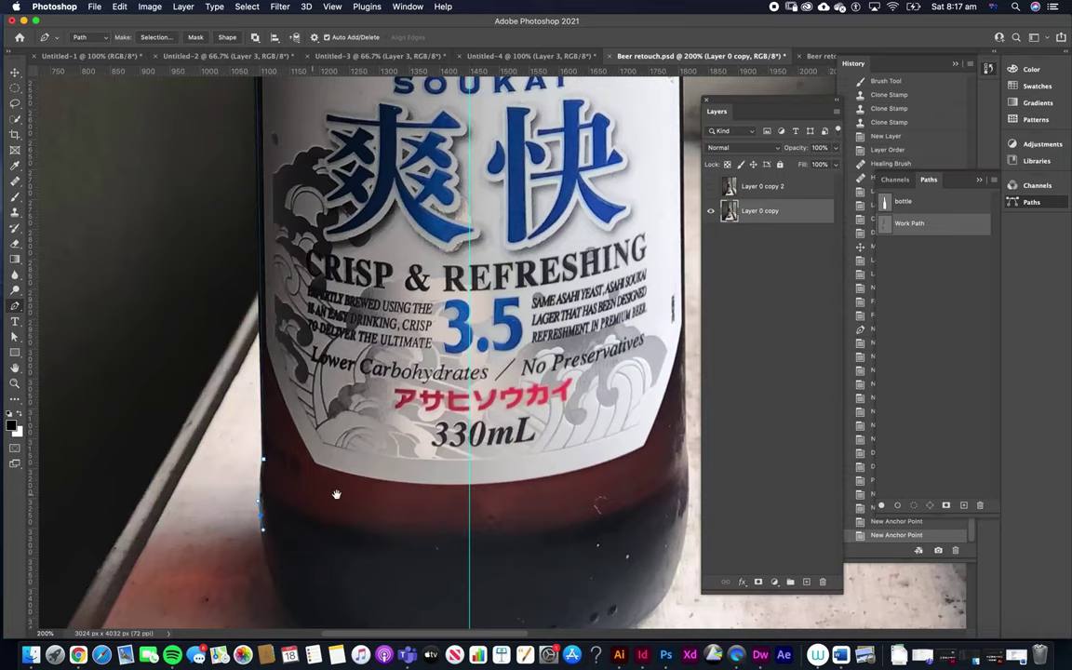
Step: Curve the path around the bottle's base through an anchor on the guide, up to the right edge, and adjust the base curve's handle
{"action": "scroll", "coordinate": [325, 447], "scroll_direction": "down", "scroll_amount": 10}
{"action": "scroll", "coordinate": [326, 446], "scroll_direction": "right", "scroll_amount": 4}
{"action": "left_click_drag", "start_coordinate": [369, 400], "coordinate": [590, 403]}
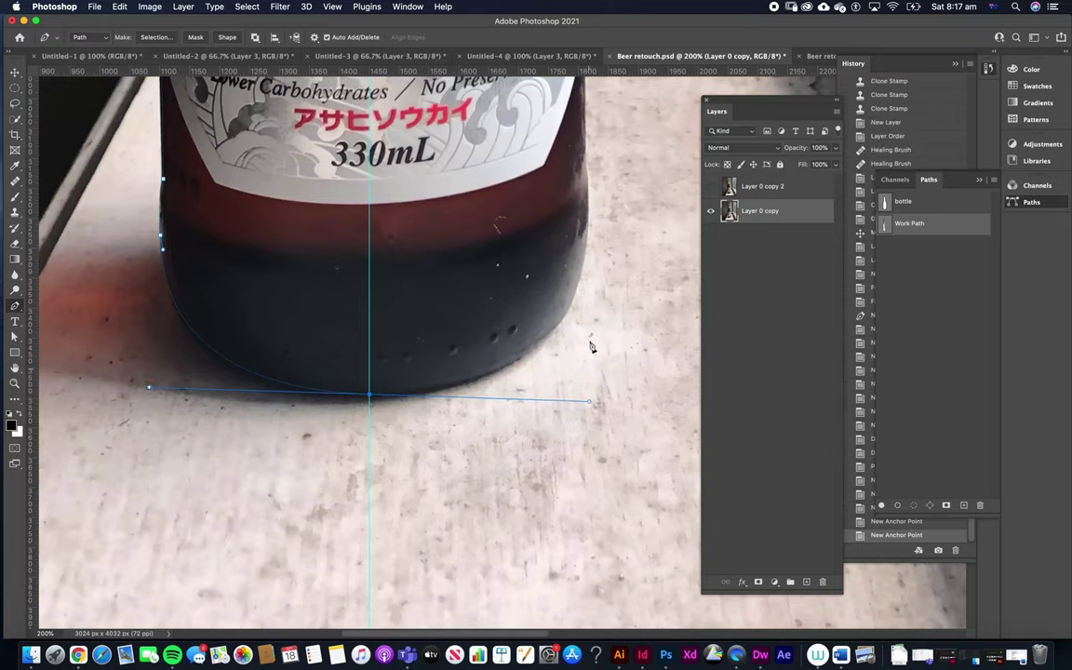
{"action": "left_click_drag", "start_coordinate": [586, 188], "coordinate": [587, 166]}
{"action": "left_click_drag", "start_coordinate": [589, 404], "coordinate": [608, 397]}
Step: Trace the right edge of the bottle's body from below the main label up to the start of the shoulder
{"action": "left_click_drag", "start_coordinate": [564, 236], "coordinate": [499, 470]}
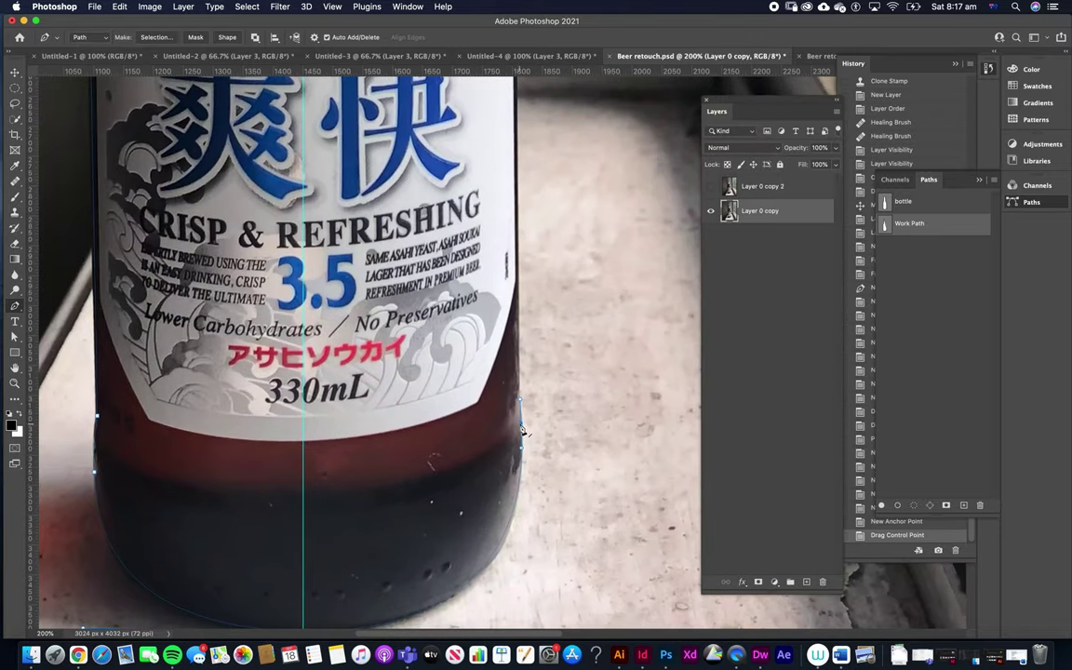
{"action": "left_click", "coordinate": [522, 419]}
{"action": "left_click", "coordinate": [520, 401]}
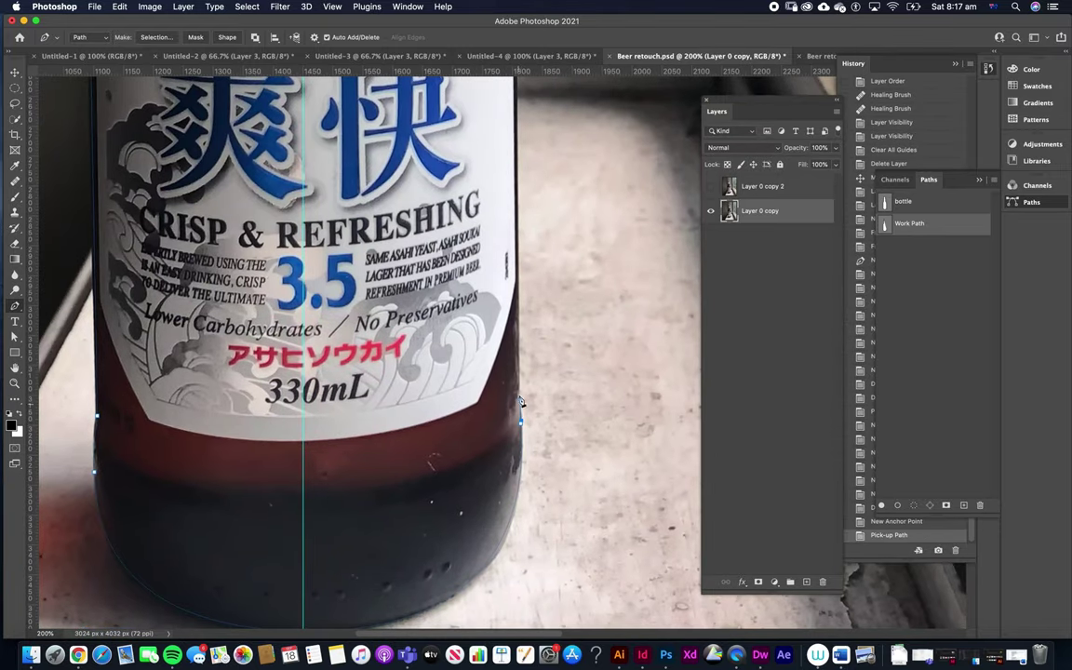
{"action": "left_click", "coordinate": [520, 312]}
{"action": "left_click_drag", "start_coordinate": [525, 255], "coordinate": [532, 548]}
{"action": "left_click_drag", "start_coordinate": [512, 209], "coordinate": [508, 326]}
{"action": "scroll", "coordinate": [512, 335], "scroll_direction": "up", "scroll_amount": 5}
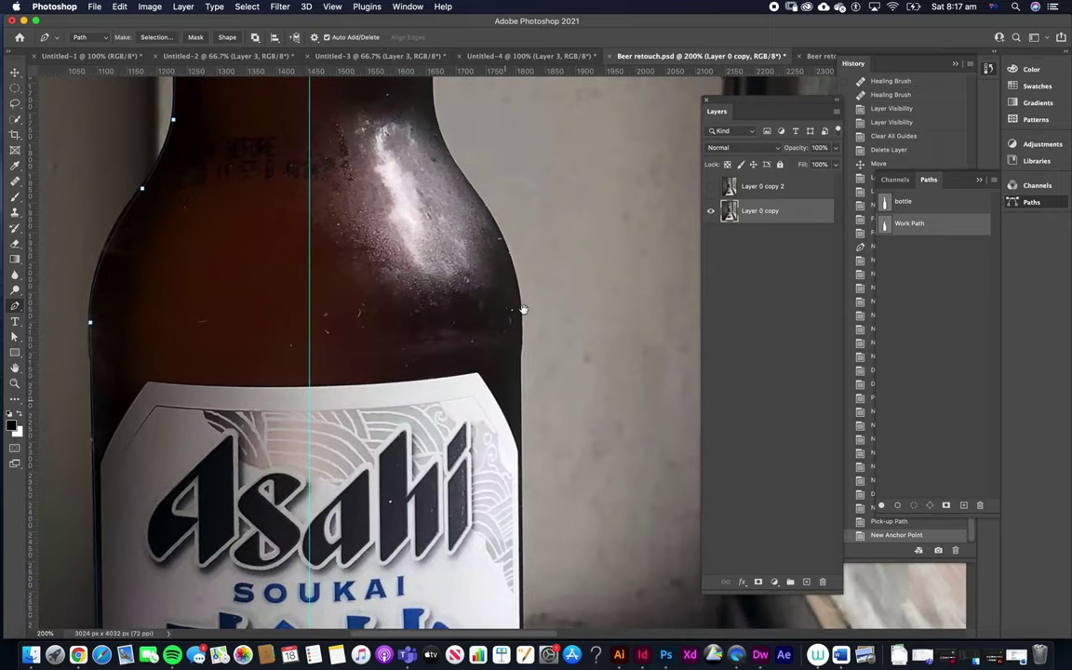
{"action": "left_click", "coordinate": [519, 355]}
Step: Curve the path over the right shoulder and continue up the neck to the upper right corner of the neck label
{"action": "left_click_drag", "start_coordinate": [511, 262], "coordinate": [480, 312]}
{"action": "key", "text": "super+z"}
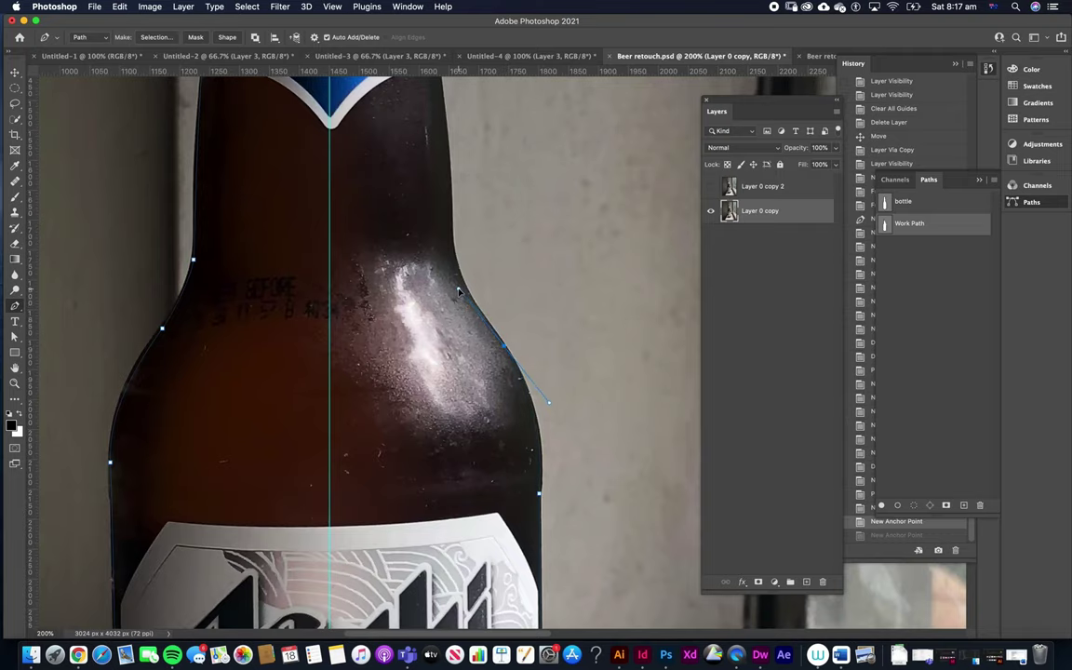
{"action": "left_click", "coordinate": [458, 290]}
{"action": "left_click_drag", "start_coordinate": [449, 197], "coordinate": [451, 370]}
{"action": "left_click_drag", "start_coordinate": [430, 186], "coordinate": [435, 353]}
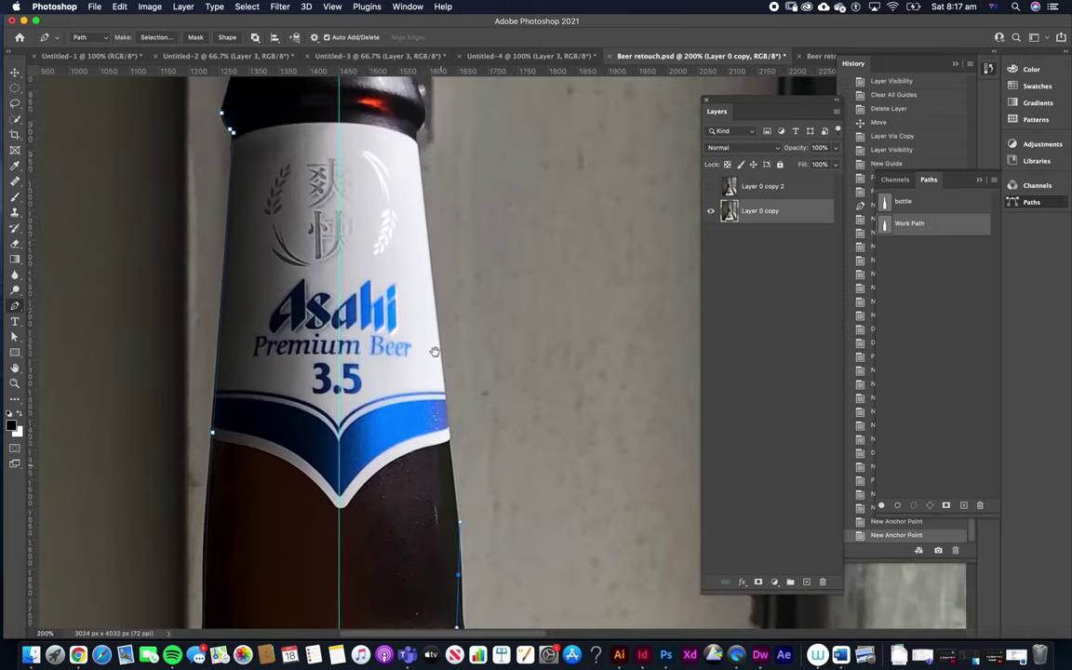
{"action": "left_click", "coordinate": [417, 144]}
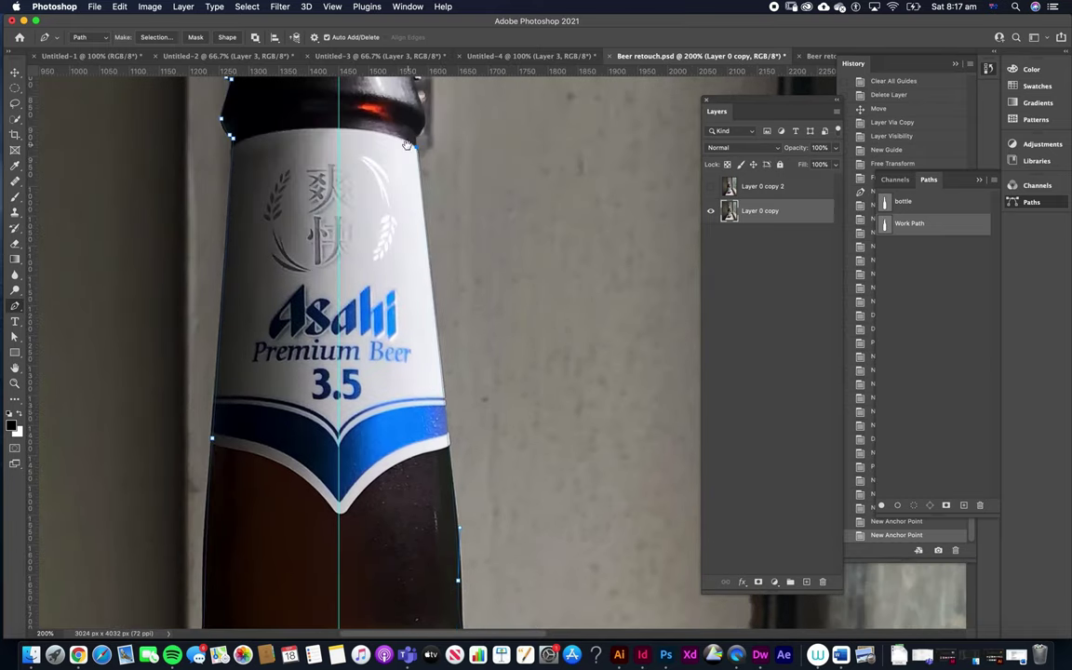
{"action": "left_click_drag", "start_coordinate": [407, 144], "coordinate": [423, 227]}
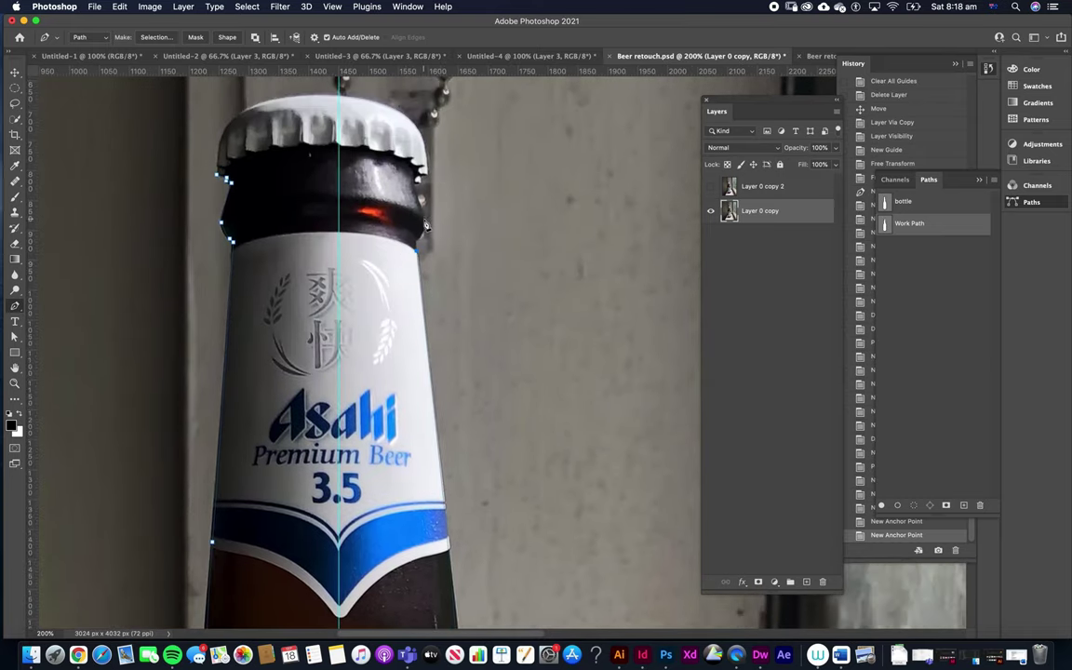
{"action": "left_click", "coordinate": [423, 216]}
{"action": "left_click", "coordinate": [415, 191]}
{"action": "left_click_drag", "start_coordinate": [407, 152], "coordinate": [462, 300]}
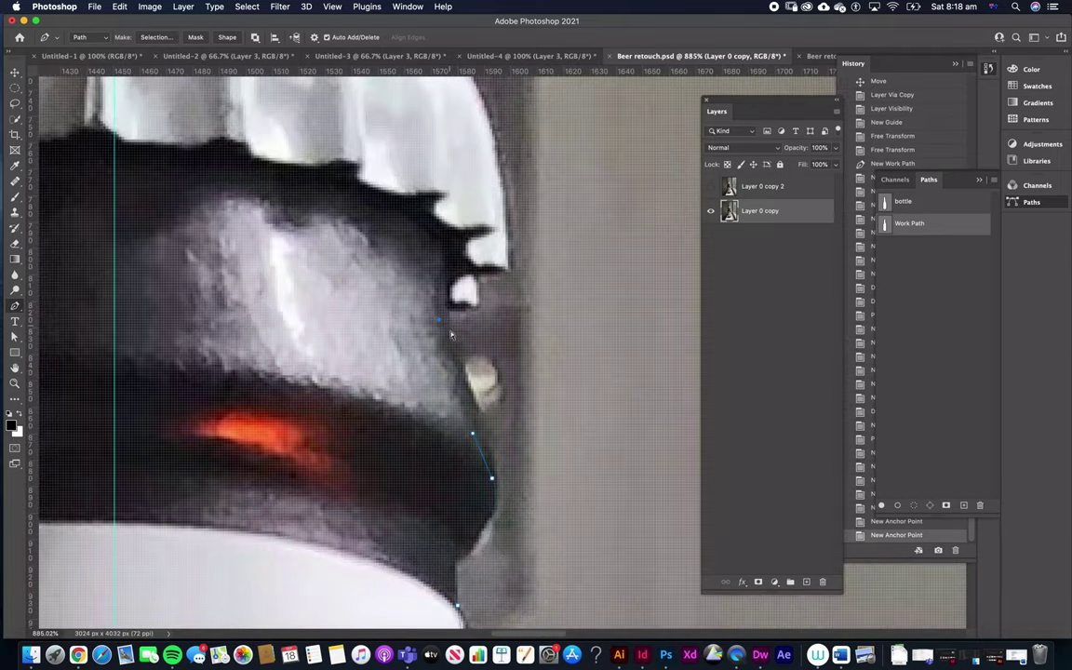
{"action": "key", "text": "super+z"}
{"action": "key", "text": "super+z"}
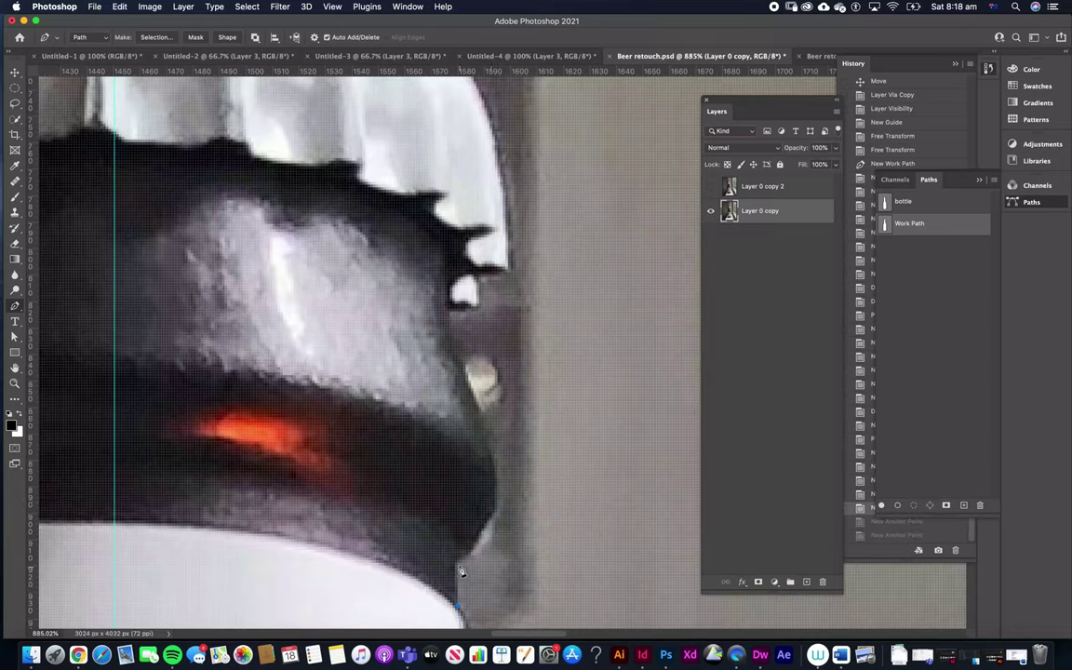
Step: Trace the path around the right side of the neck ring and along the notch to the cap's lower right edge
{"action": "left_click", "coordinate": [454, 563]}
{"action": "left_click_drag", "start_coordinate": [492, 500], "coordinate": [495, 472]}
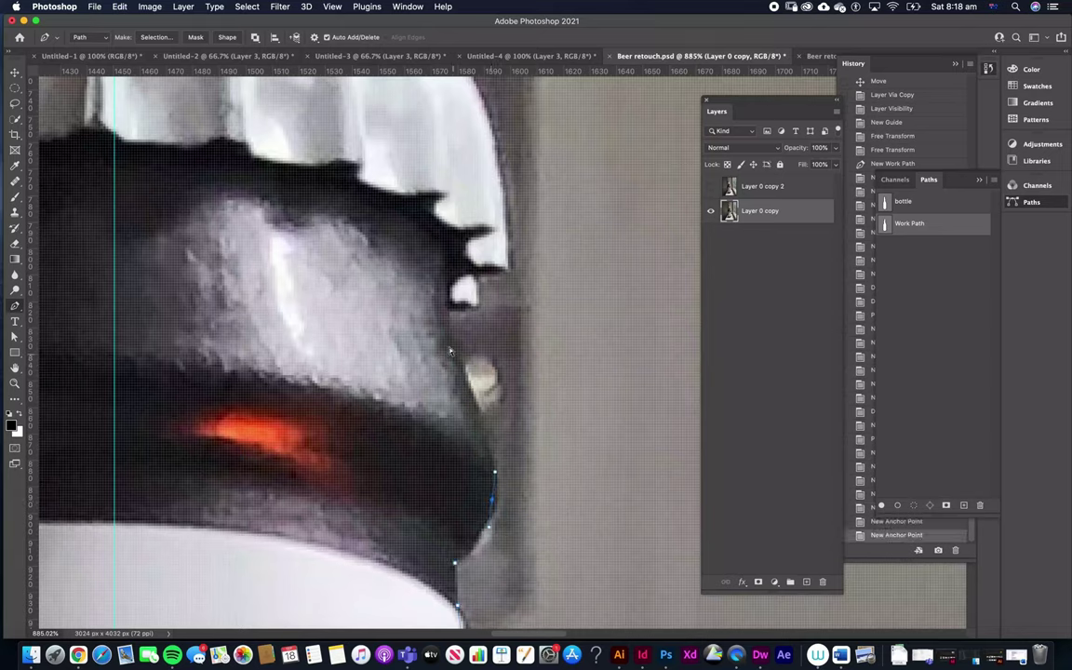
{"action": "left_click_drag", "start_coordinate": [449, 346], "coordinate": [446, 314]}
{"action": "left_click", "coordinate": [447, 309]}
{"action": "left_click", "coordinate": [474, 303]}
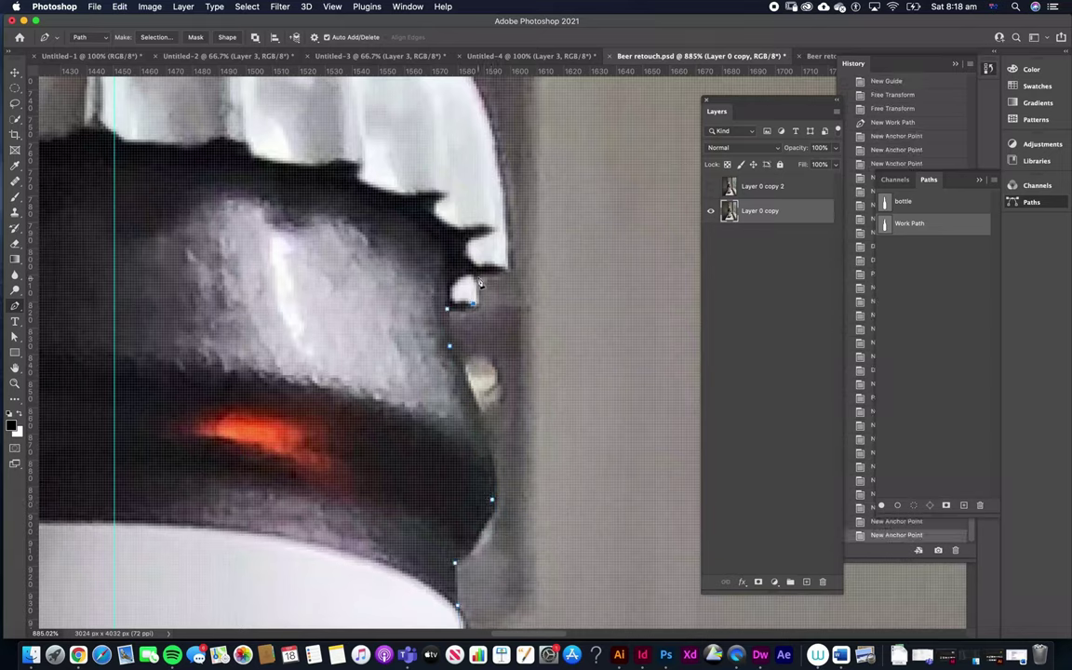
{"action": "left_click", "coordinate": [476, 275]}
{"action": "left_click", "coordinate": [506, 270]}
{"action": "scroll", "coordinate": [506, 271], "scroll_direction": "down", "scroll_amount": 1}
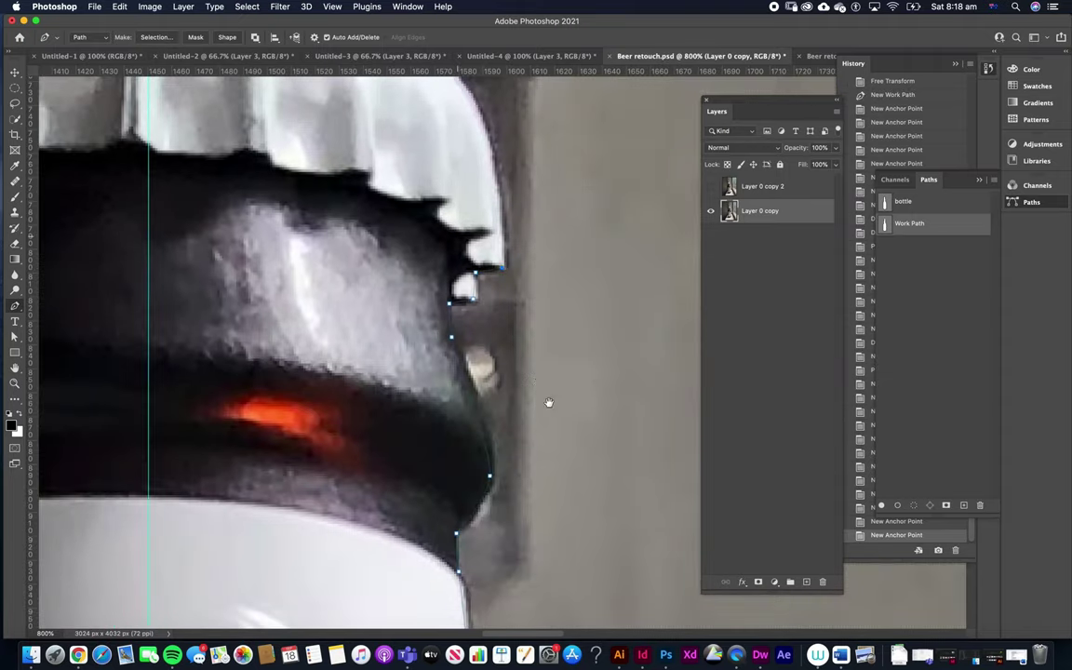
Step: Curve the path over the top of the cap and down its left side, closing it at the starting anchor
{"action": "left_click_drag", "start_coordinate": [548, 402], "coordinate": [605, 525]}
{"action": "left_click_drag", "start_coordinate": [474, 253], "coordinate": [427, 156]}
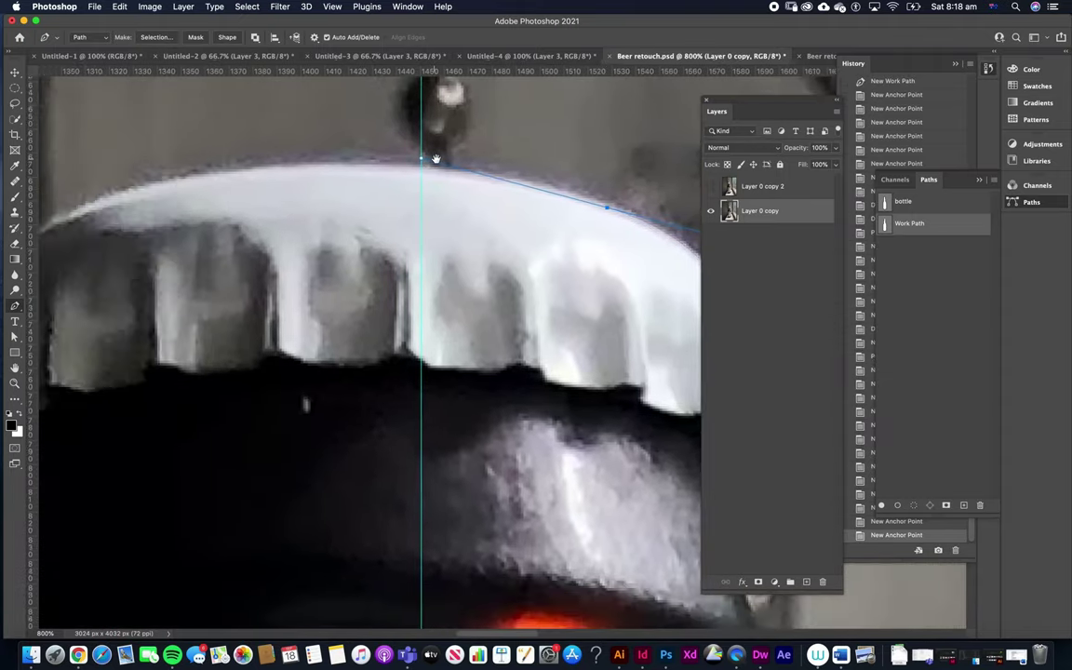
{"action": "scroll", "coordinate": [149, 195], "scroll_direction": "left", "scroll_amount": 5}
{"action": "scroll", "coordinate": [149, 195], "scroll_direction": "down", "scroll_amount": 2}
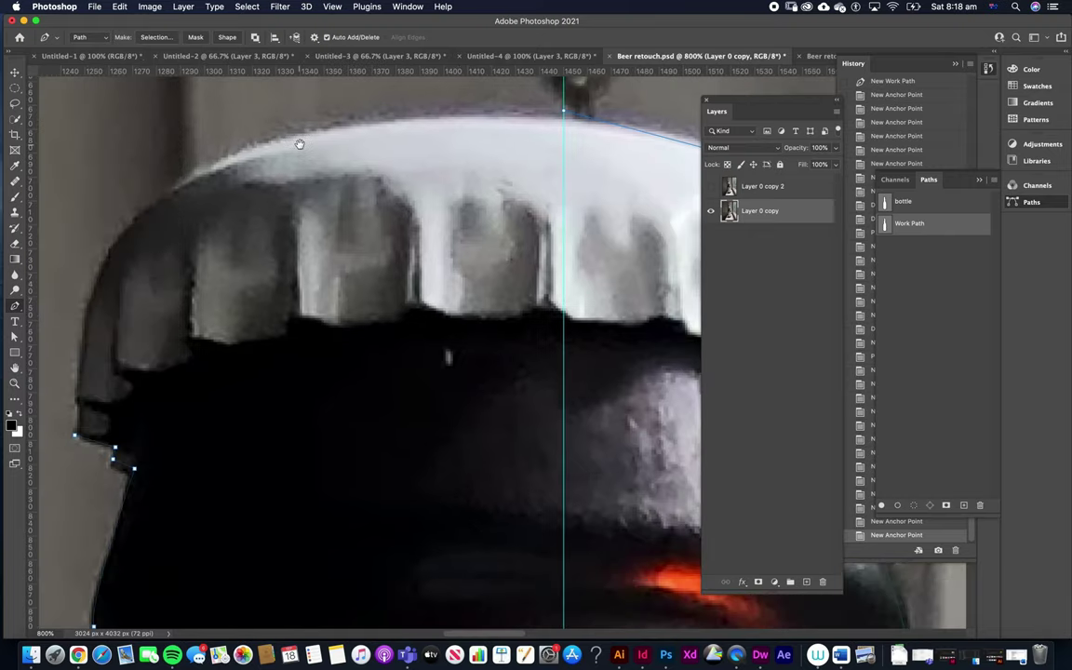
{"action": "left_click_drag", "start_coordinate": [274, 154], "coordinate": [175, 247]}
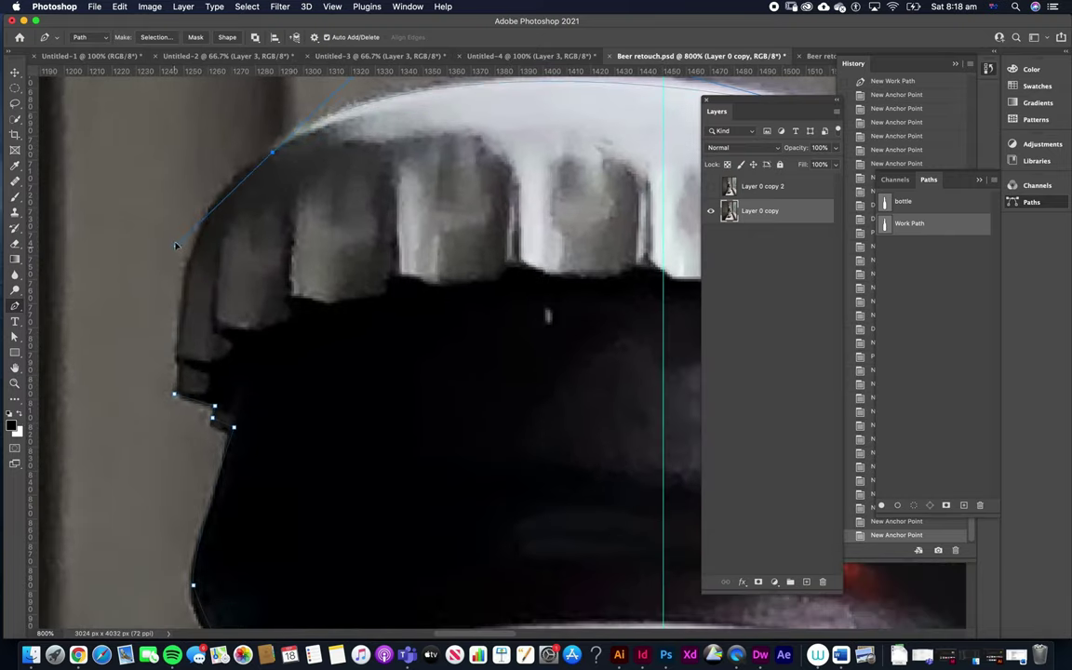
{"action": "left_click", "coordinate": [271, 152], "text": "alt"}
{"action": "left_click_drag", "start_coordinate": [187, 276], "coordinate": [180, 328]}
{"action": "left_click", "coordinate": [174, 394]}
Step: Refine the right shoulder of the closed path by adjusting its anchor and upper curve handle to the glass edge
{"action": "left_click", "coordinate": [371, 352], "text": "alt"}
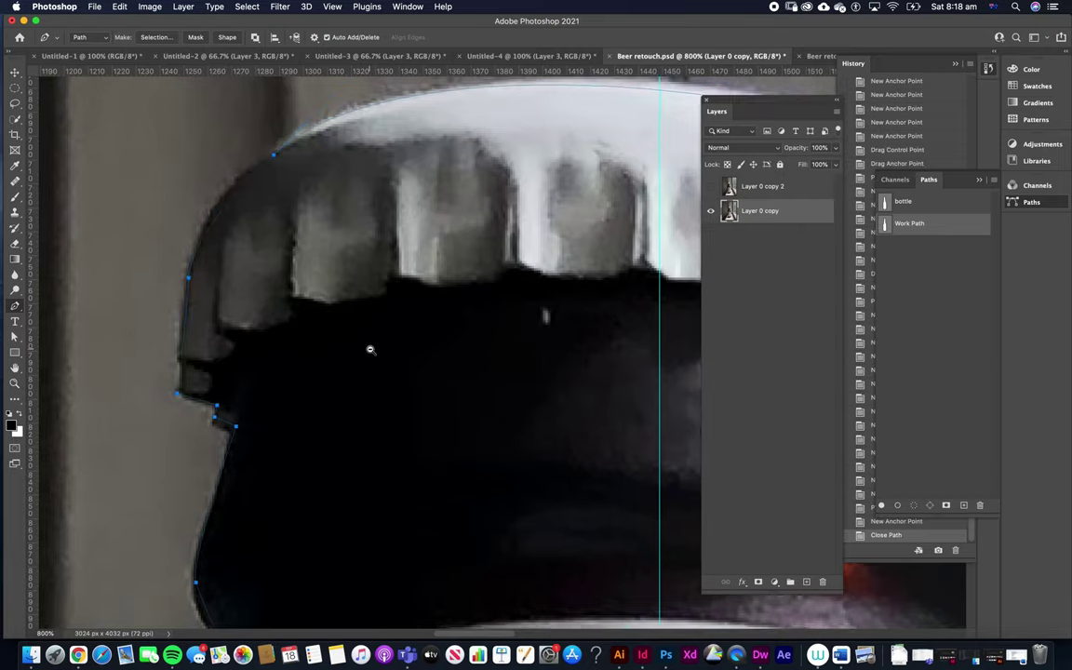
{"action": "left_click", "coordinate": [395, 350], "text": "alt"}
{"action": "left_click", "coordinate": [436, 350], "text": "alt"}
{"action": "left_click", "coordinate": [463, 372], "text": "alt"}
{"action": "left_click", "coordinate": [498, 411], "text": "alt"}
{"action": "left_click_drag", "start_coordinate": [502, 411], "coordinate": [387, 186]}
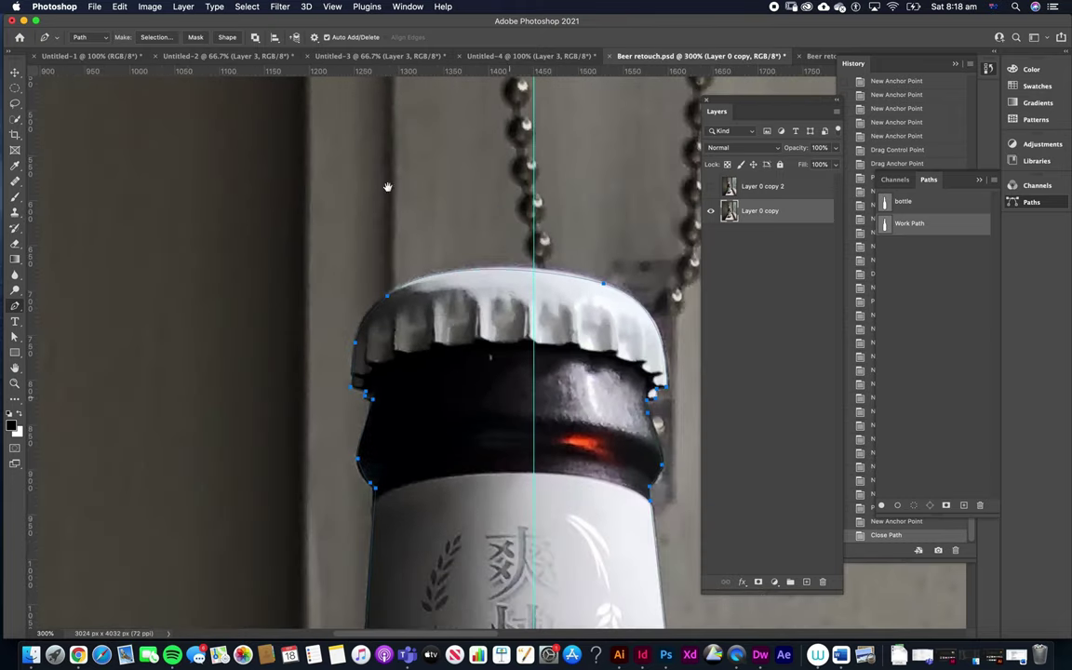
{"action": "left_click_drag", "start_coordinate": [522, 568], "coordinate": [423, 239]}
{"action": "left_click_drag", "start_coordinate": [519, 470], "coordinate": [446, 533]}
{"action": "left_click_drag", "start_coordinate": [478, 485], "coordinate": [481, 493]}
{"action": "scroll", "coordinate": [503, 472], "scroll_direction": "down", "scroll_amount": 10}
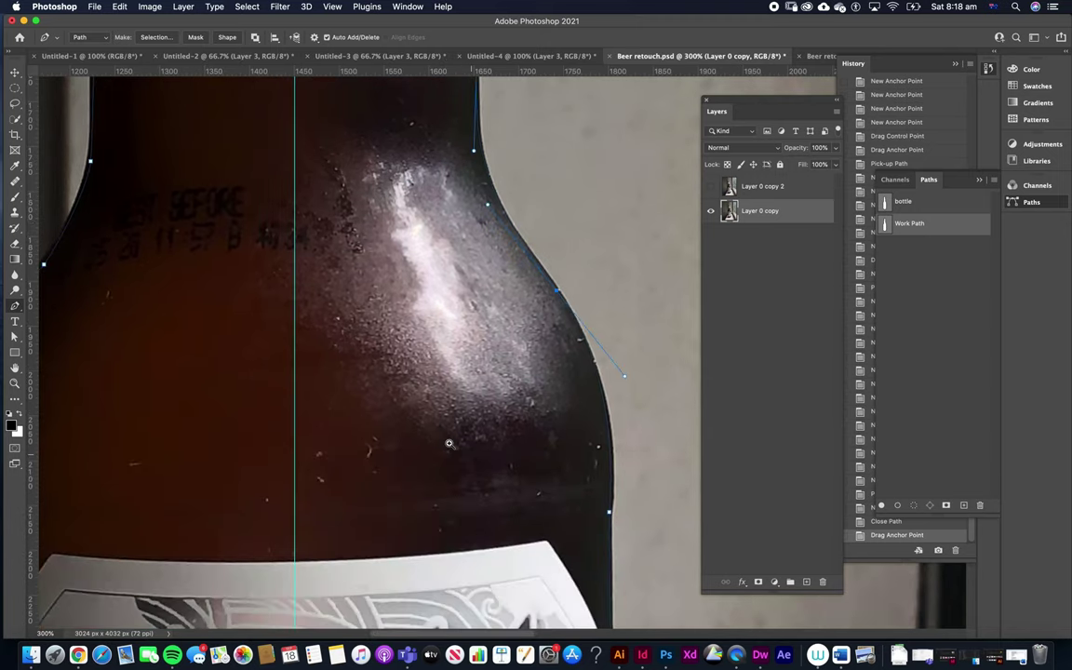
{"action": "scroll", "coordinate": [449, 444], "scroll_direction": "down", "scroll_amount": 1}
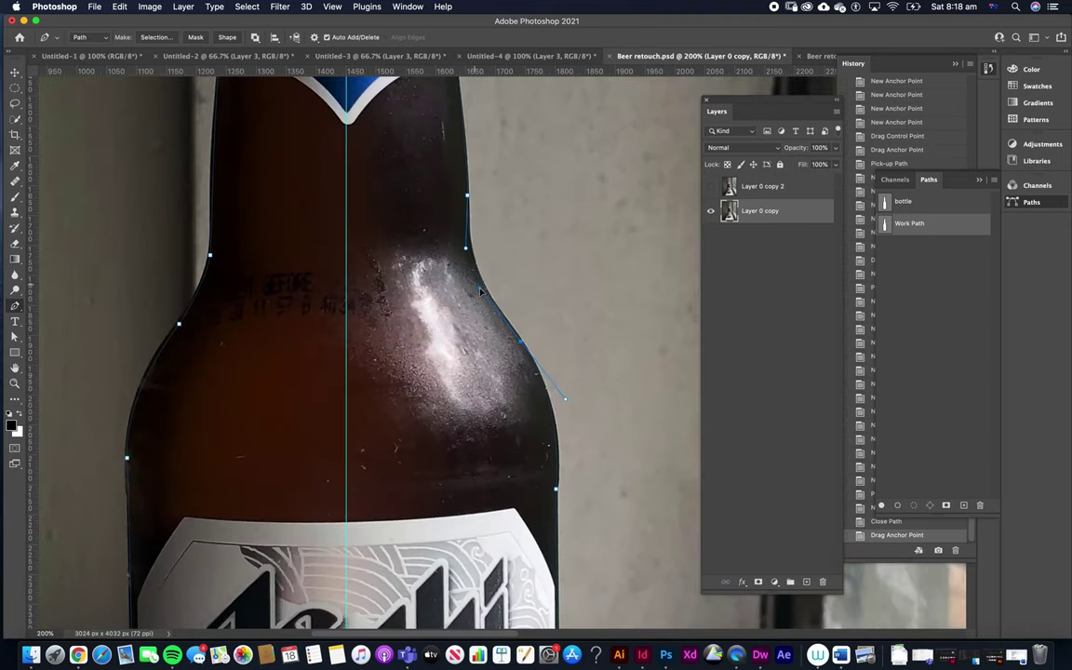
{"action": "mouse_move", "coordinate": [482, 292]}
{"action": "left_mouse_down"}
{"action": "mouse_move", "coordinate": [466, 290]}
{"action": "mouse_move", "coordinate": [476, 288]}
{"action": "left_mouse_up"}
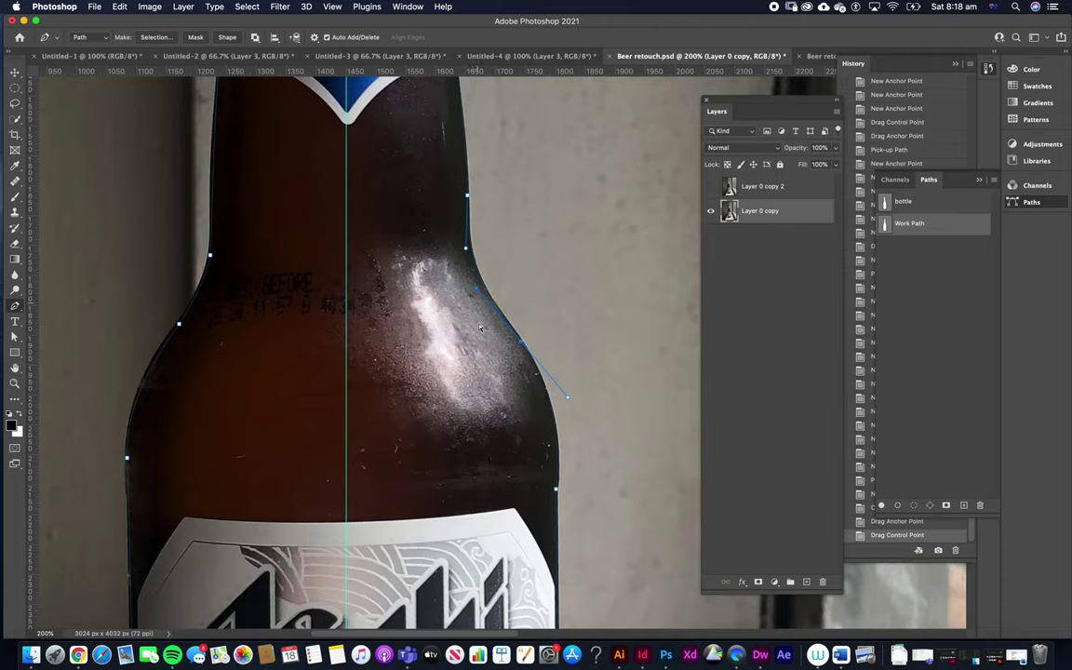
{"action": "left_click_drag", "start_coordinate": [471, 339], "coordinate": [472, 327]}
Step: Mask Layer 0 copy with the closed bottle path as a vector mask and delete the work path
{"action": "scroll", "coordinate": [472, 326], "scroll_direction": "down", "scroll_amount": 5}
{"action": "scroll", "coordinate": [490, 380], "scroll_direction": "down", "scroll_amount": 2}
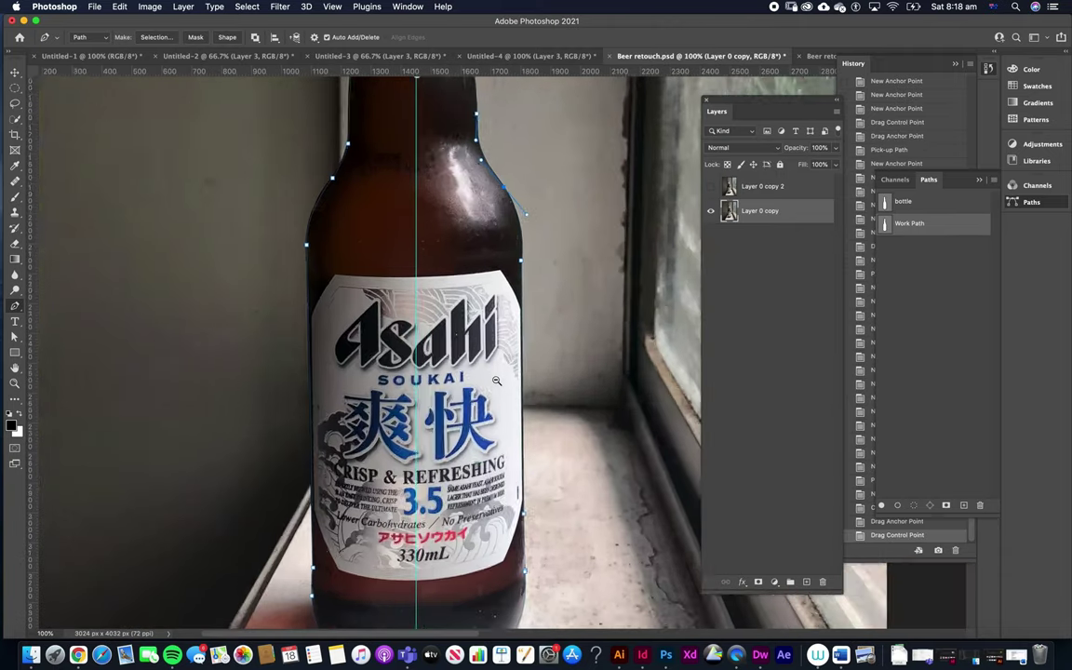
{"action": "left_click", "coordinate": [196, 37]}
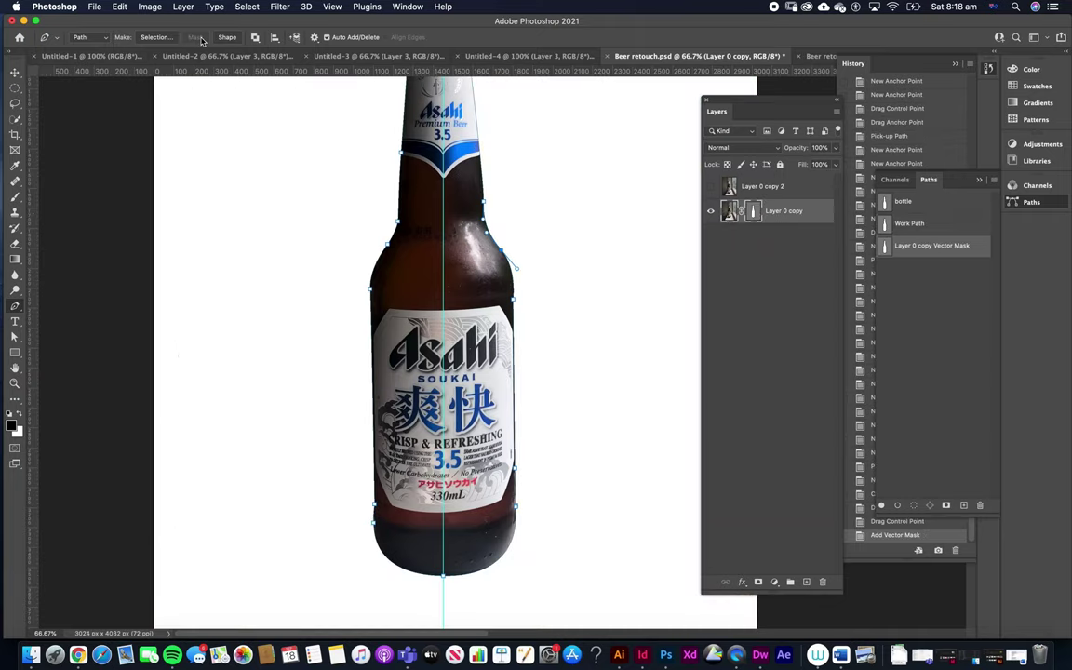
{"action": "left_click", "coordinate": [759, 305]}
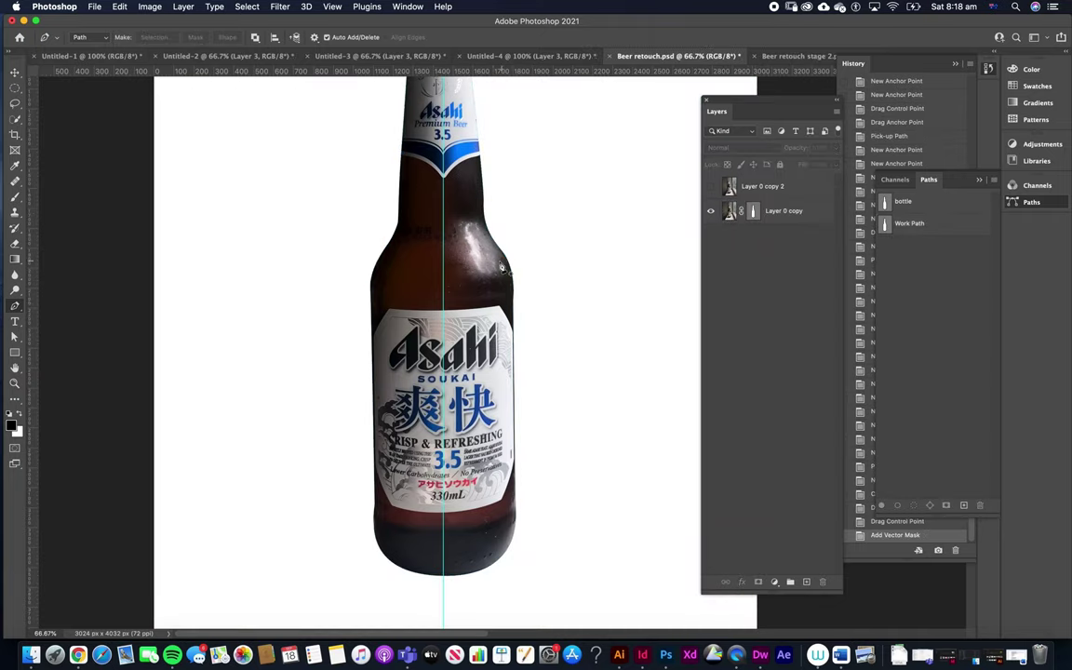
{"action": "left_click_drag", "start_coordinate": [509, 257], "coordinate": [584, 335]}
{"action": "key", "text": "BackSpace"}
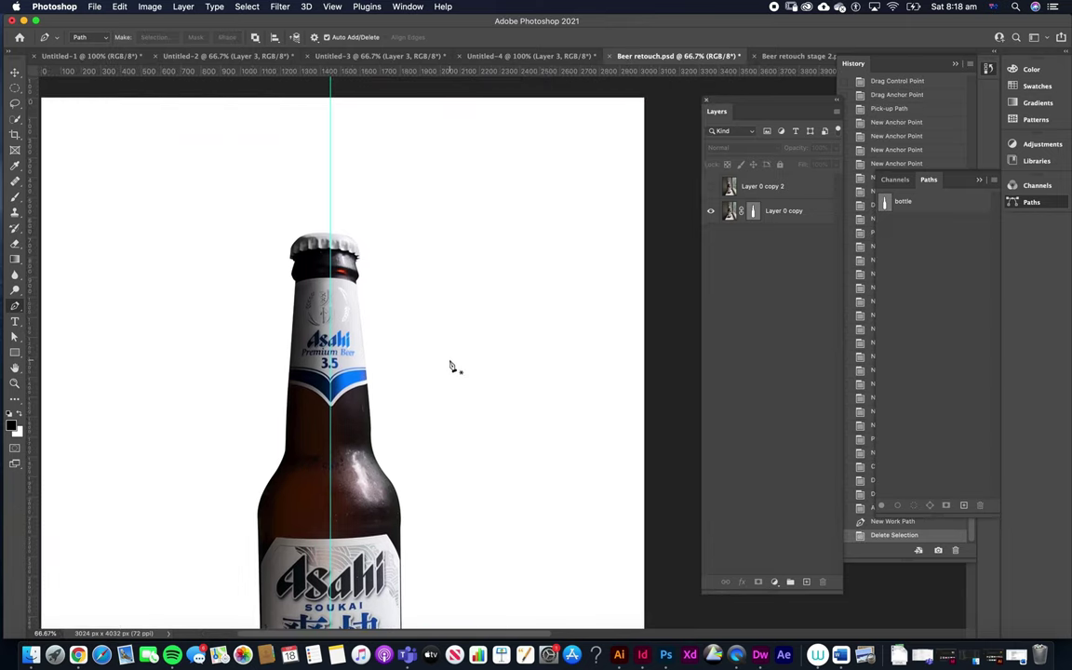
Step: Place two vertical guides, one along the left edge and one along the right edge of the bottle's body
{"action": "left_click_drag", "start_coordinate": [355, 430], "coordinate": [432, 297]}
{"action": "key", "text": "super+minus"}
{"action": "key", "text": "super+plus"}
{"action": "left_click_drag", "start_coordinate": [381, 391], "coordinate": [566, 521]}
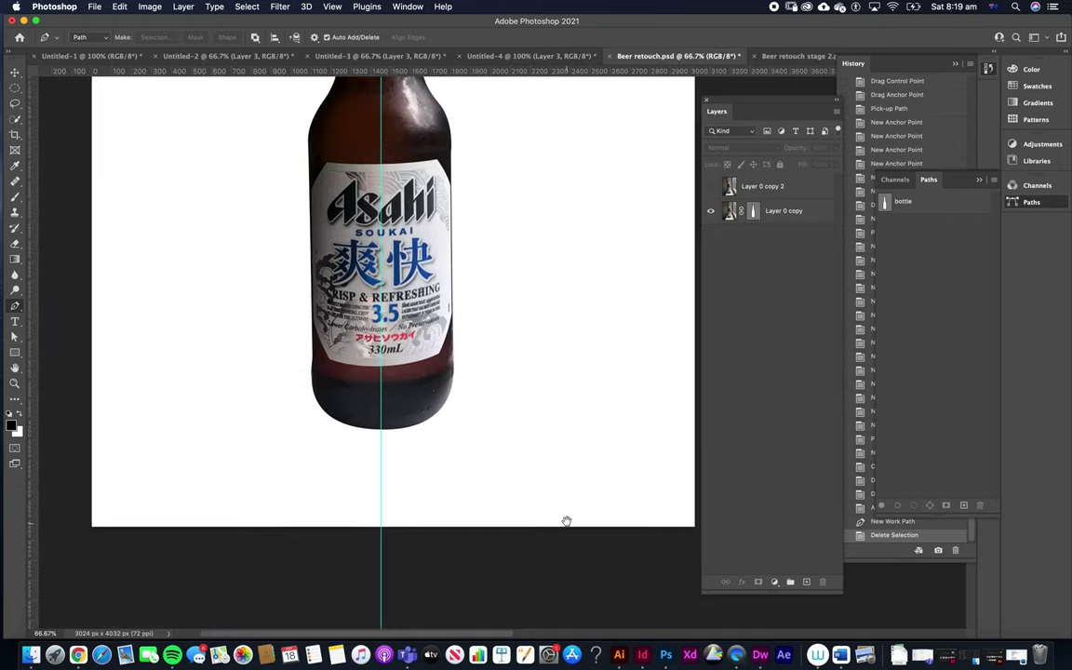
{"action": "key", "text": "super+minus"}
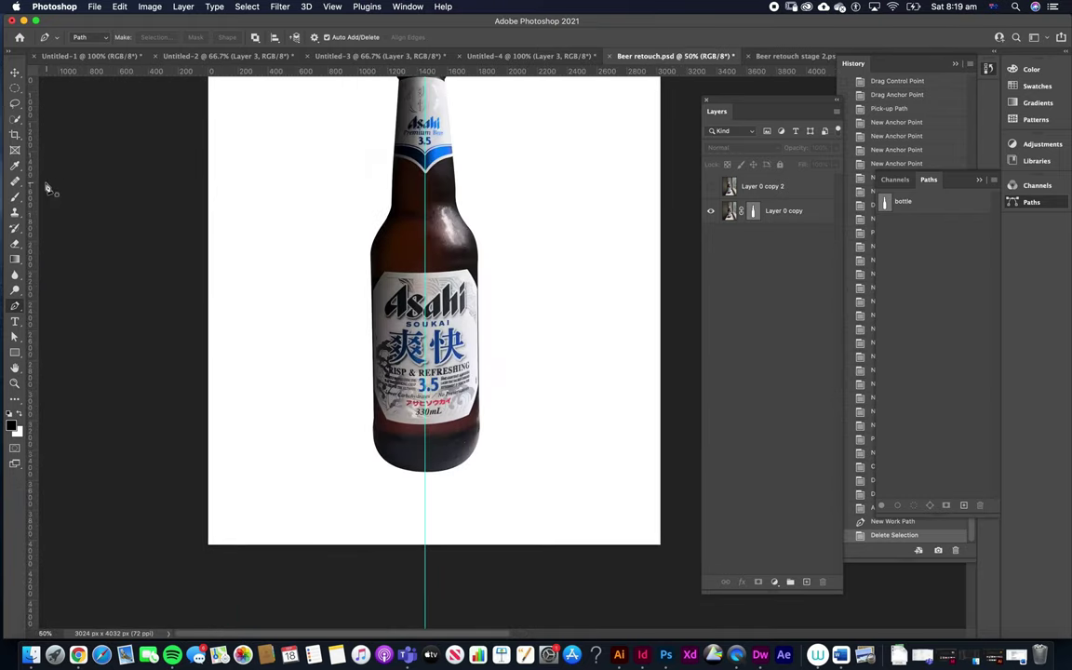
{"action": "left_click_drag", "start_coordinate": [31, 172], "coordinate": [370, 261]}
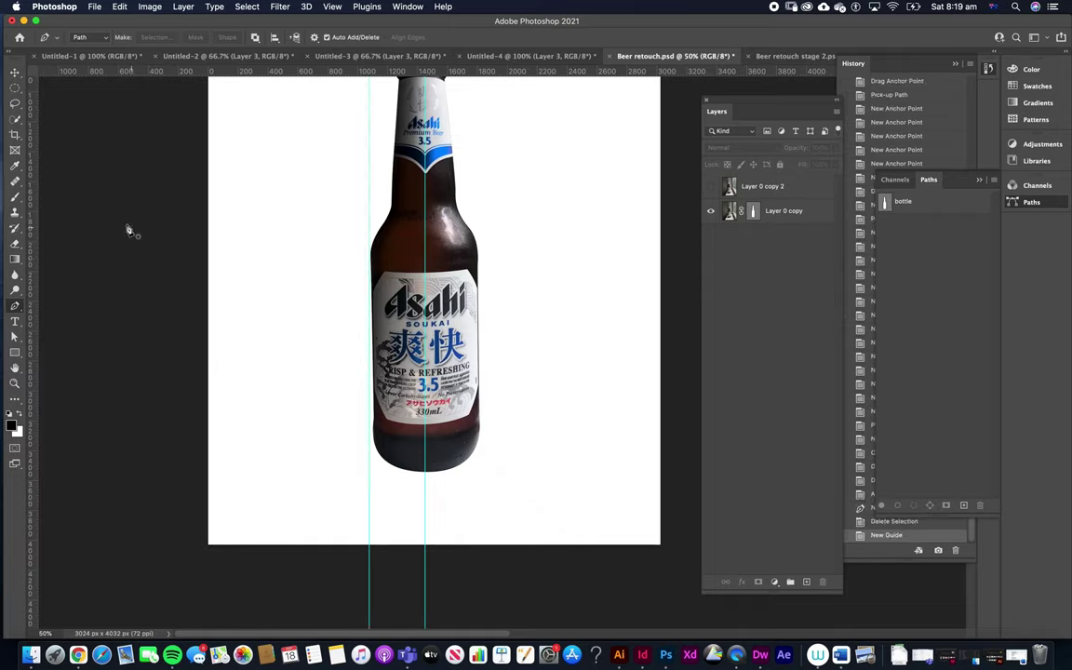
{"action": "left_click_drag", "start_coordinate": [34, 198], "coordinate": [476, 279]}
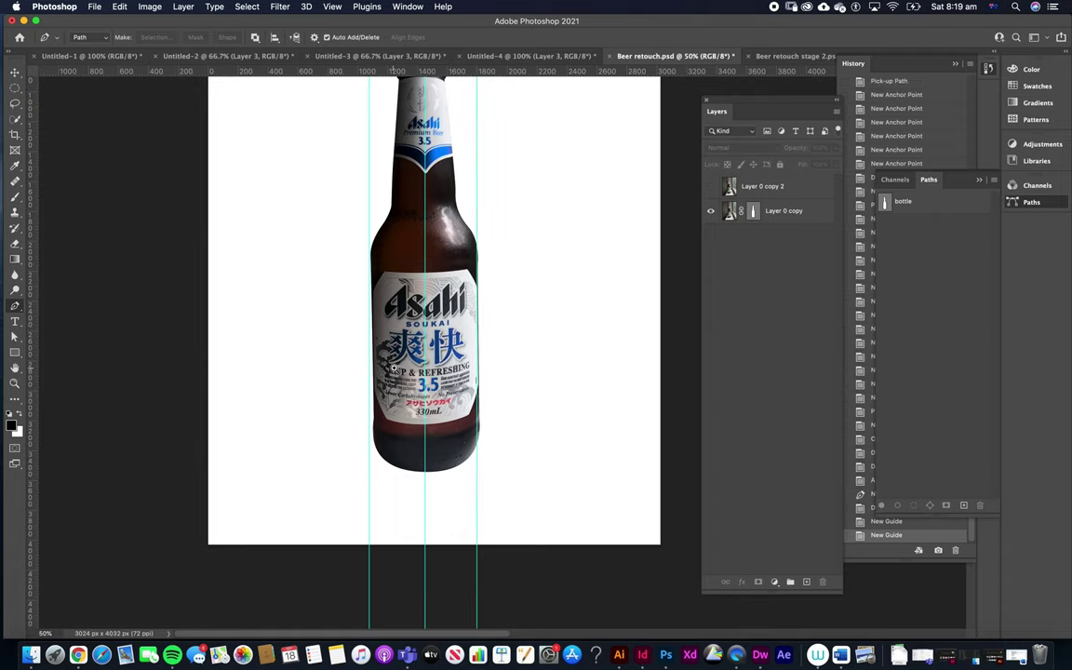
Step: Distort Layer 0 copy, pulling its lower-left corner outward and upper-left corner slightly down so the bottle's left edge meets the vertical guide
{"action": "key", "text": "super+equal"}
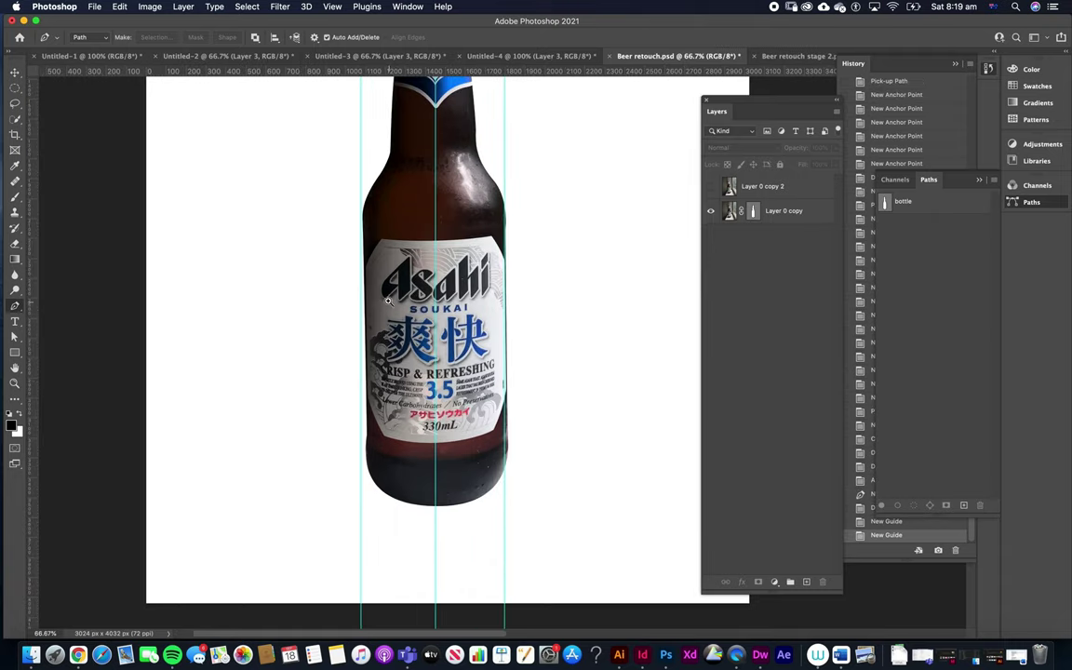
{"action": "scroll", "coordinate": [388, 299], "scroll_direction": "up", "scroll_amount": 1}
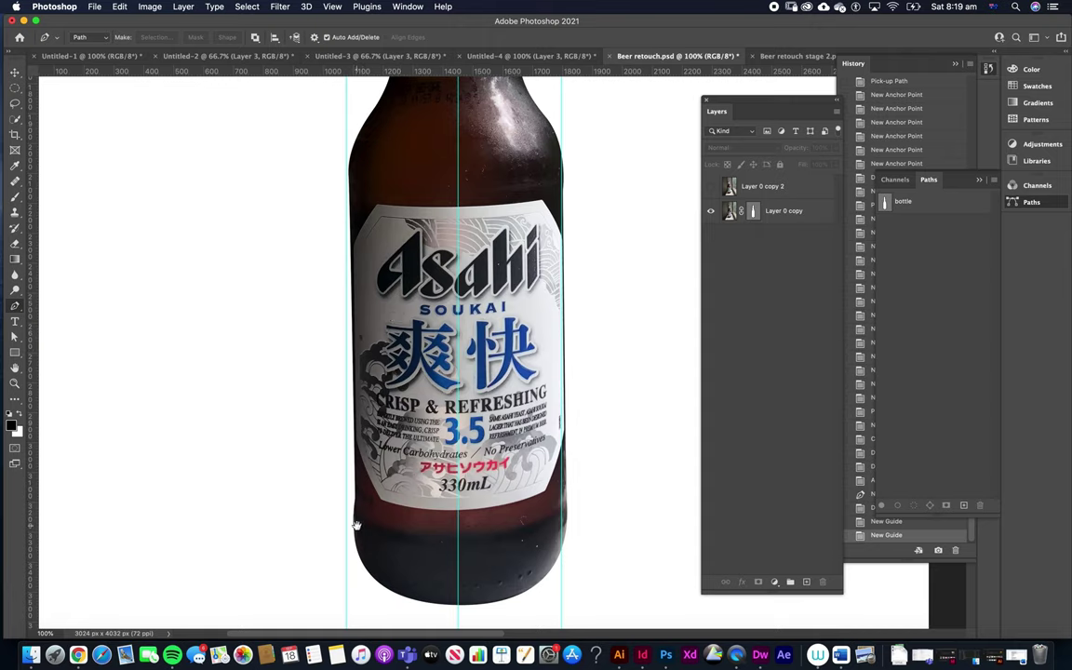
{"action": "scroll", "coordinate": [390, 479], "scroll_direction": "down", "scroll_amount": 1}
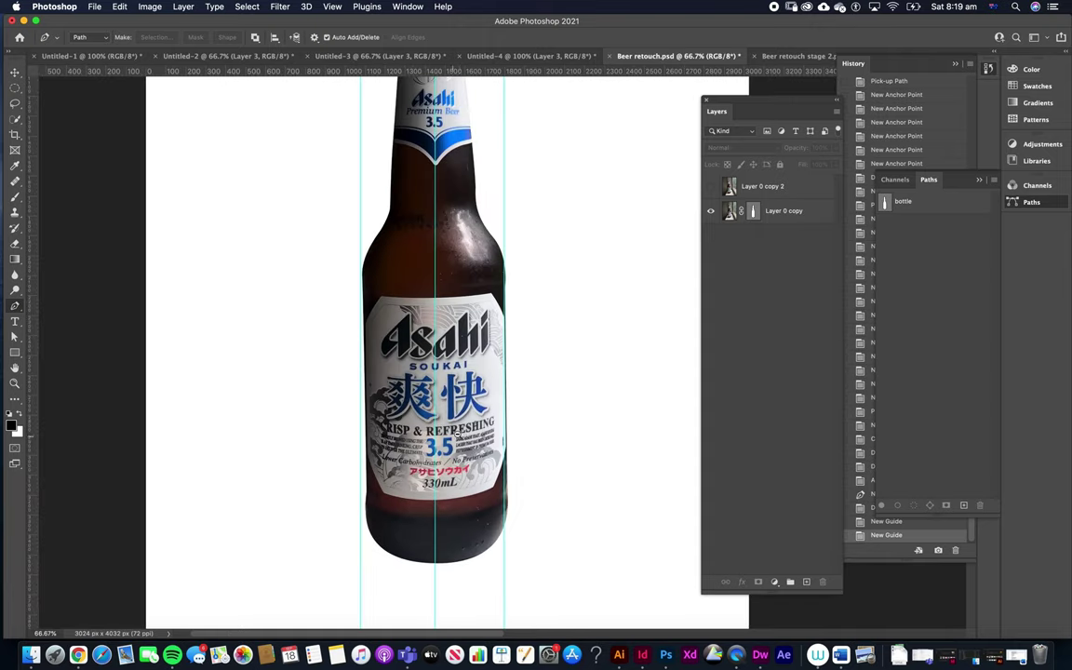
{"action": "left_click", "coordinate": [489, 359], "text": "alt"}
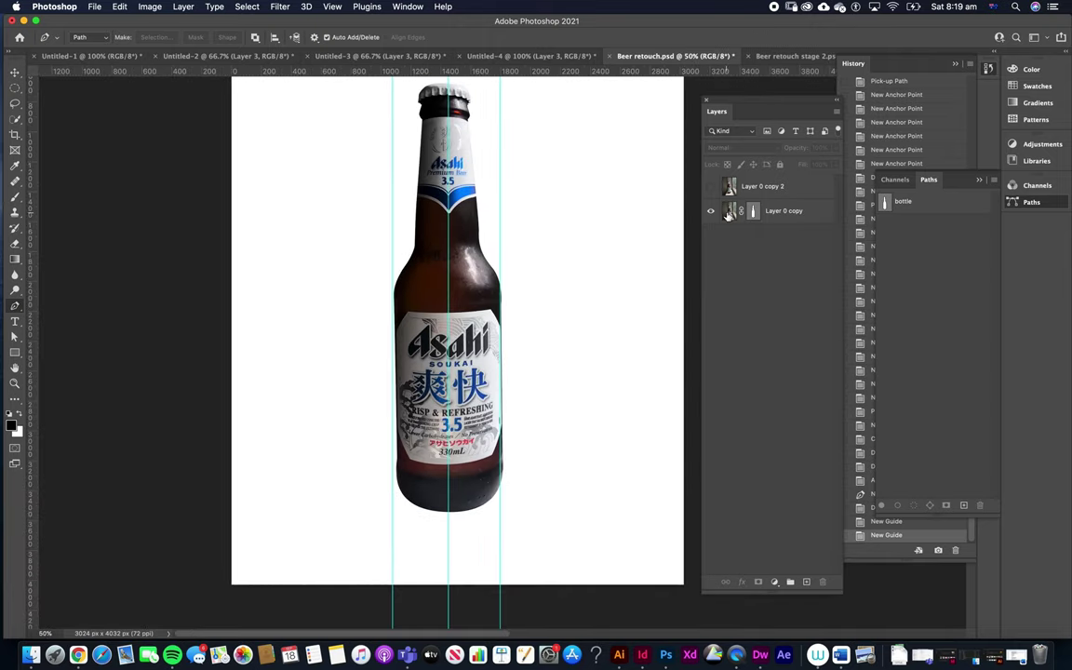
{"action": "left_click", "coordinate": [730, 211]}
{"action": "key", "text": "super+t"}
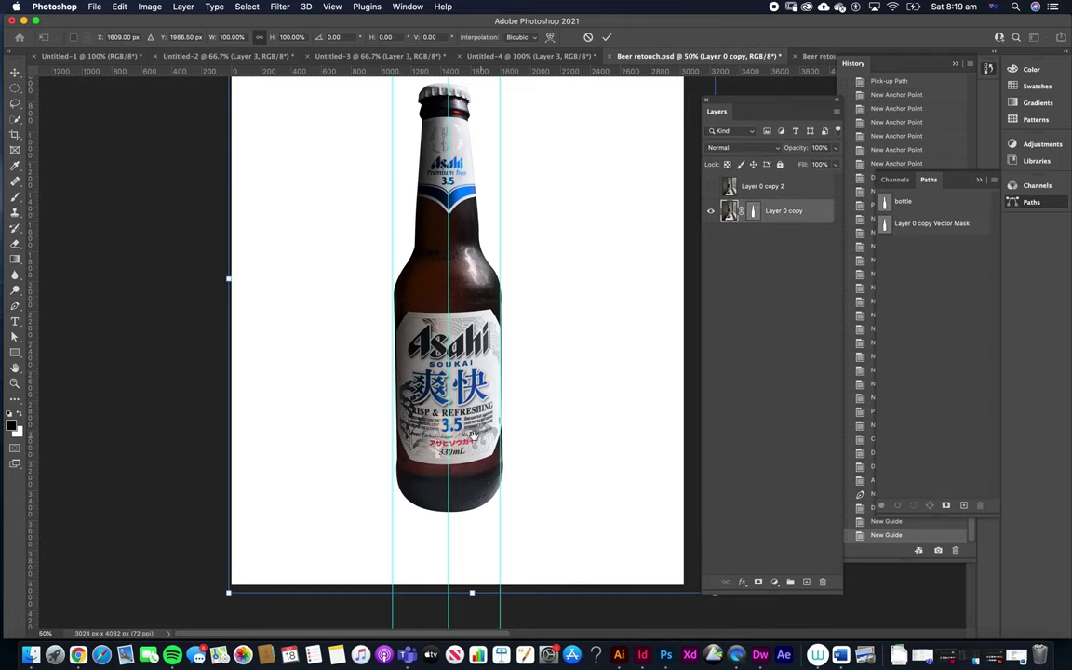
{"action": "right_click", "coordinate": [422, 463]}
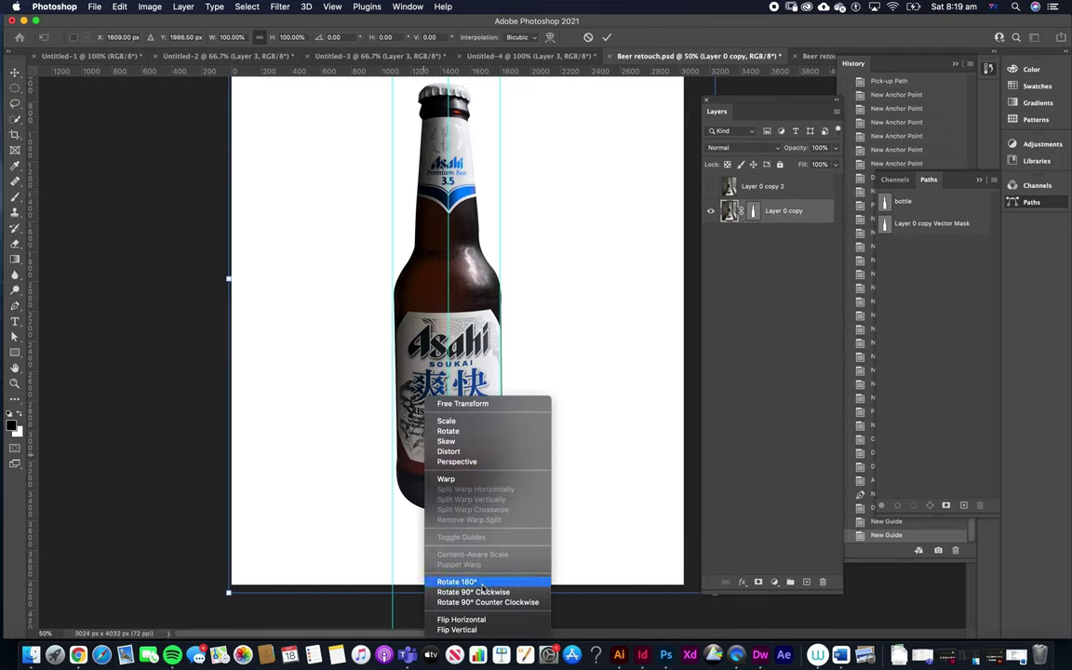
{"action": "left_click", "coordinate": [473, 452]}
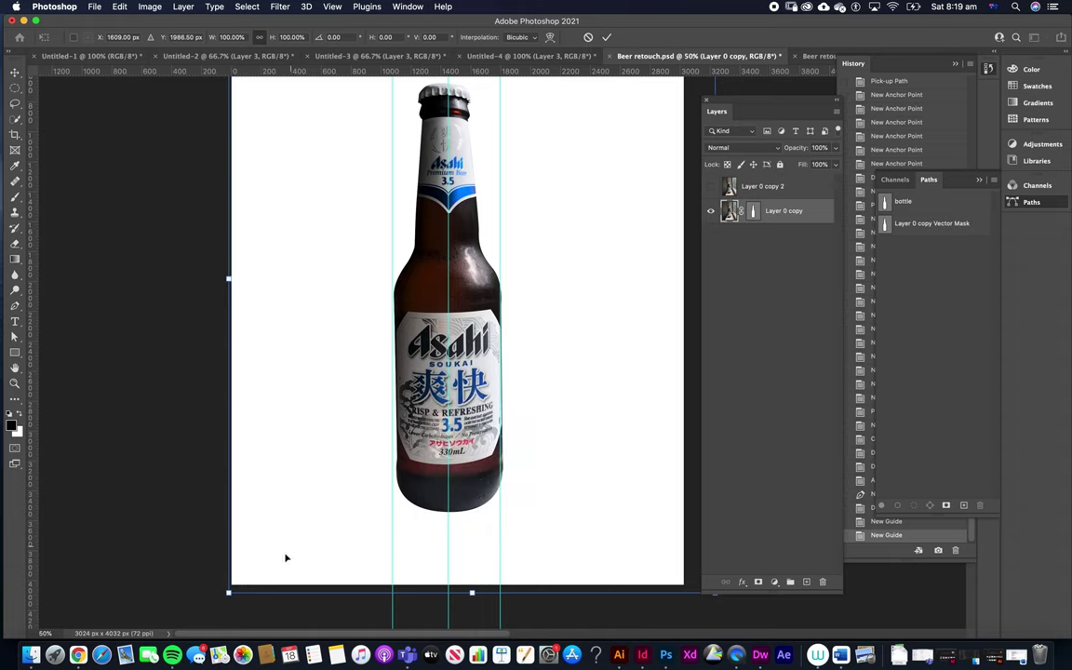
{"action": "left_click_drag", "start_coordinate": [228, 593], "coordinate": [221, 591]}
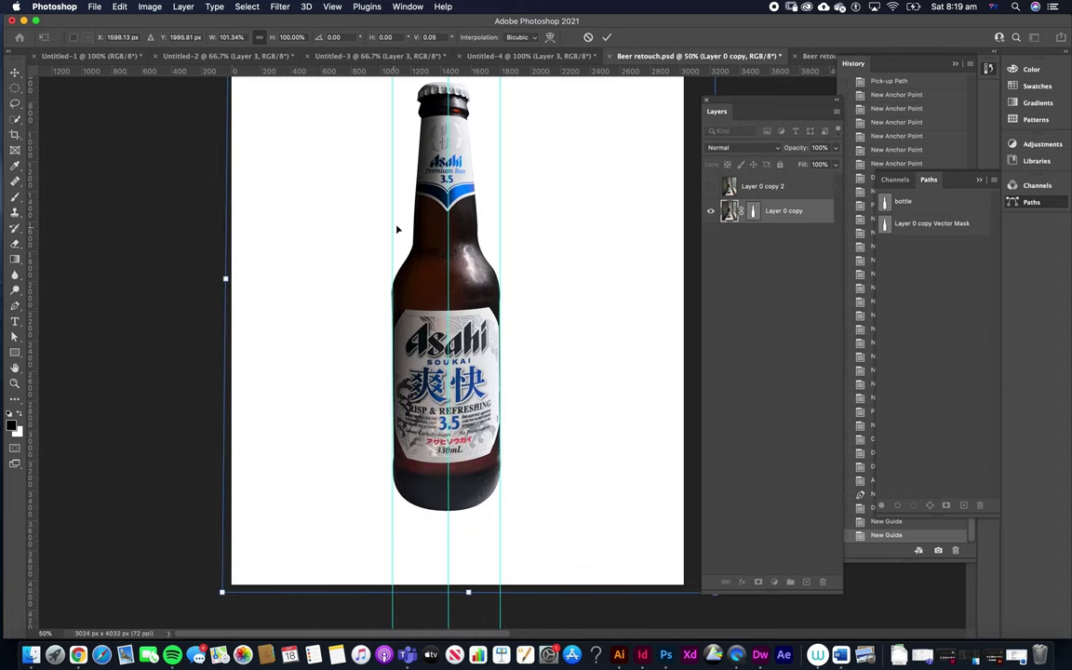
{"action": "left_click_drag", "start_coordinate": [406, 221], "coordinate": [392, 389]}
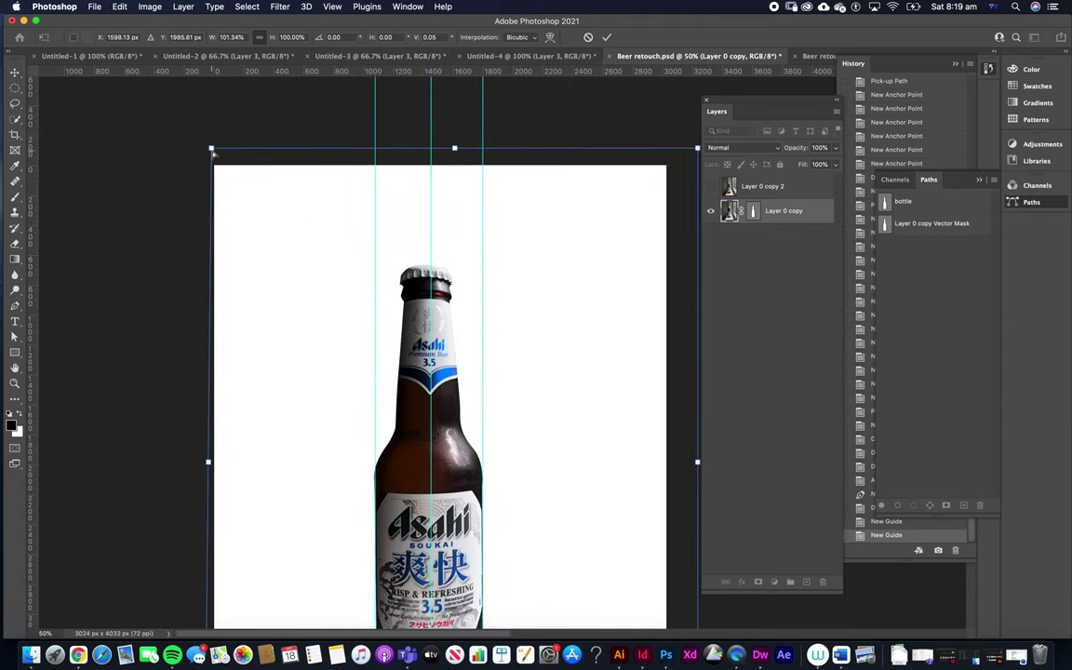
{"action": "left_click_drag", "start_coordinate": [212, 150], "coordinate": [213, 153]}
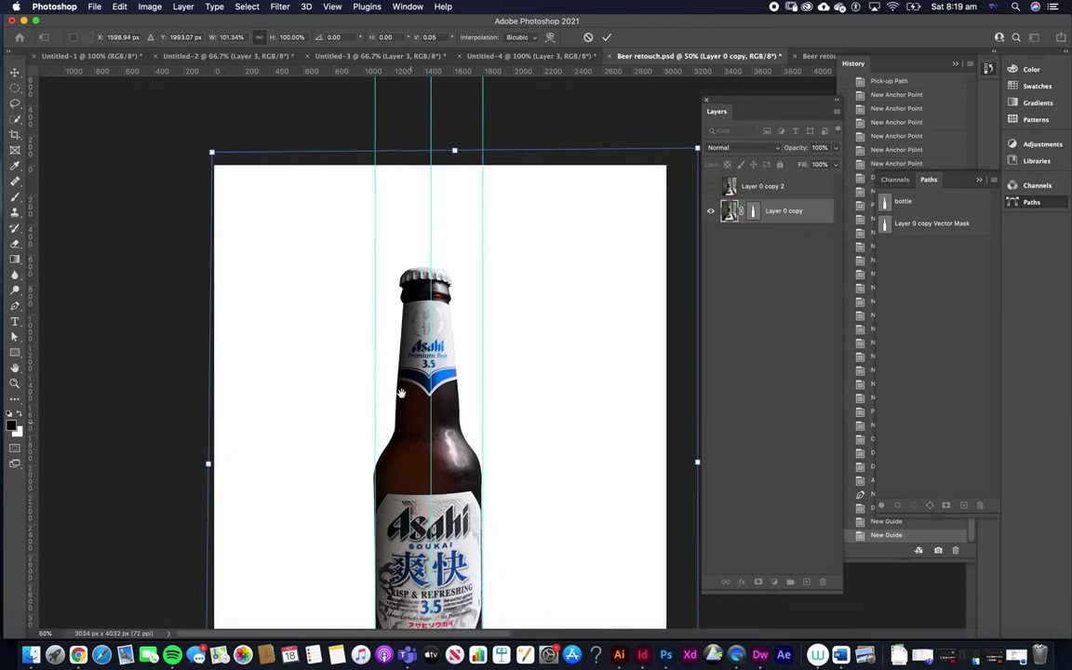
{"action": "left_click_drag", "start_coordinate": [401, 393], "coordinate": [405, 233]}
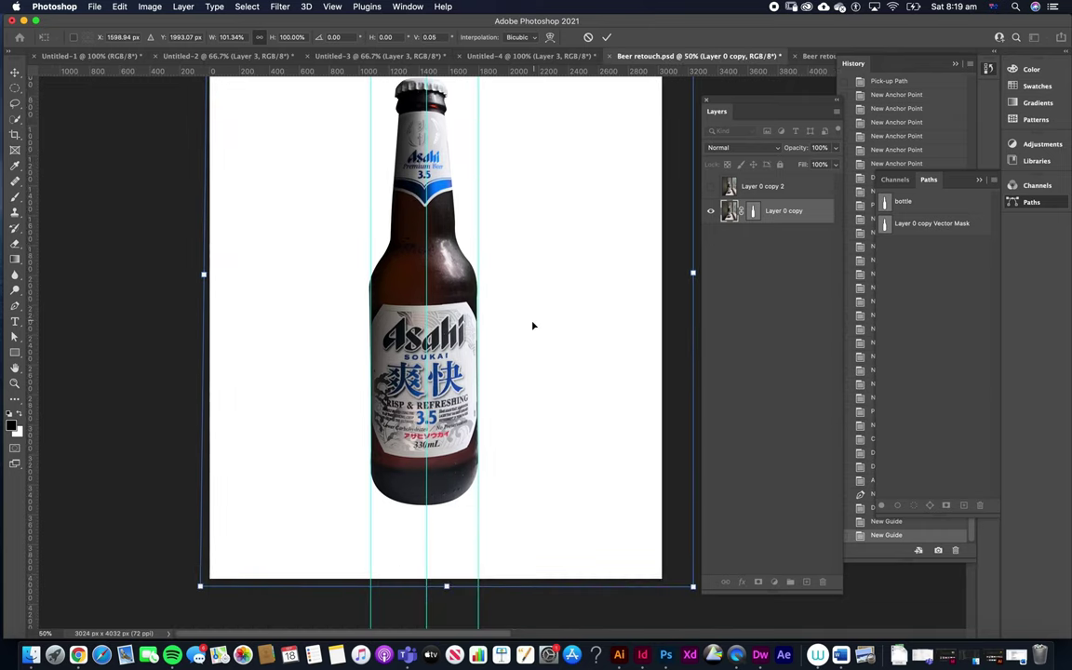
Step: Place two horizontal guides across the bottle, one at the main label's upper edge and one near its lower edge
{"action": "left_click", "coordinate": [17, 72]}
{"action": "left_click", "coordinate": [140, 191]}
{"action": "left_click_drag", "start_coordinate": [328, 74], "coordinate": [355, 299]}
{"action": "mouse_move", "coordinate": [405, 265]}
{"action": "left_mouse_down"}
{"action": "mouse_move", "coordinate": [527, 349]}
{"action": "mouse_move", "coordinate": [483, 328]}
{"action": "mouse_move", "coordinate": [447, 239]}
{"action": "mouse_move", "coordinate": [402, 246]}
{"action": "mouse_move", "coordinate": [405, 254]}
{"action": "left_mouse_up"}
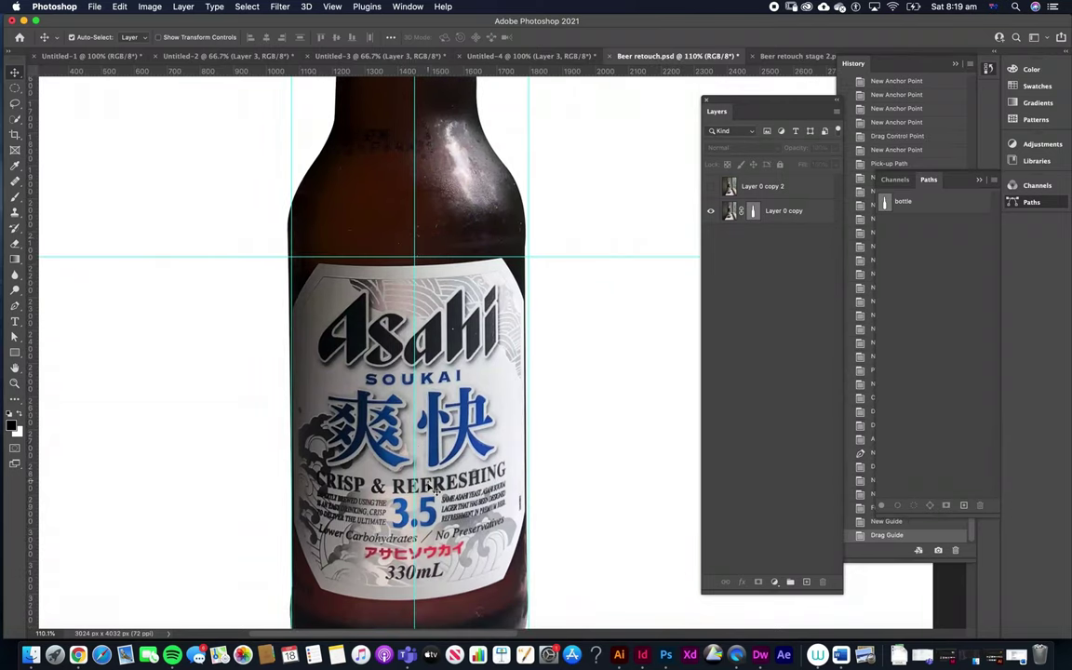
{"action": "left_click_drag", "start_coordinate": [237, 71], "coordinate": [286, 587]}
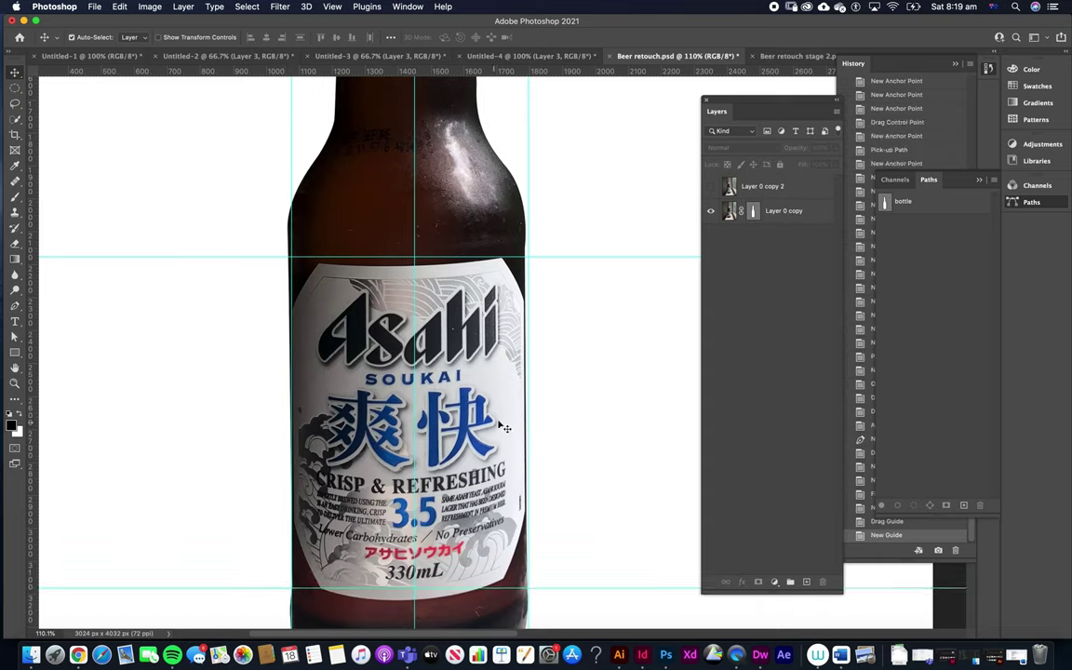
Step: Select the main Asahi label on Layer 0 copy with the Quick Selection tool
{"action": "left_click", "coordinate": [731, 214]}
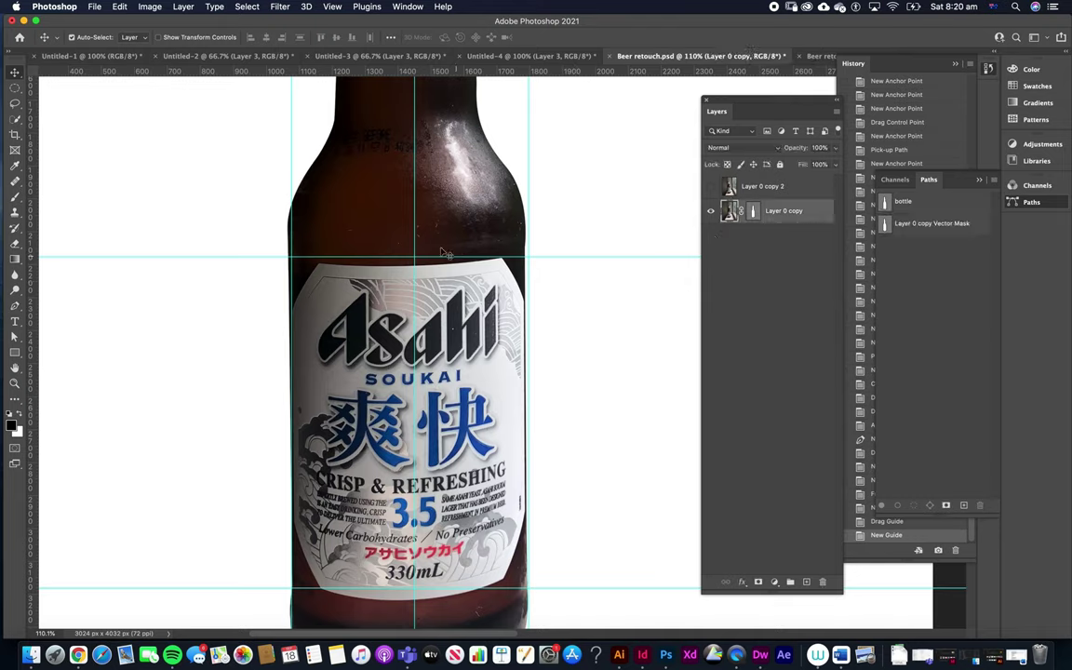
{"action": "left_click", "coordinate": [15, 120]}
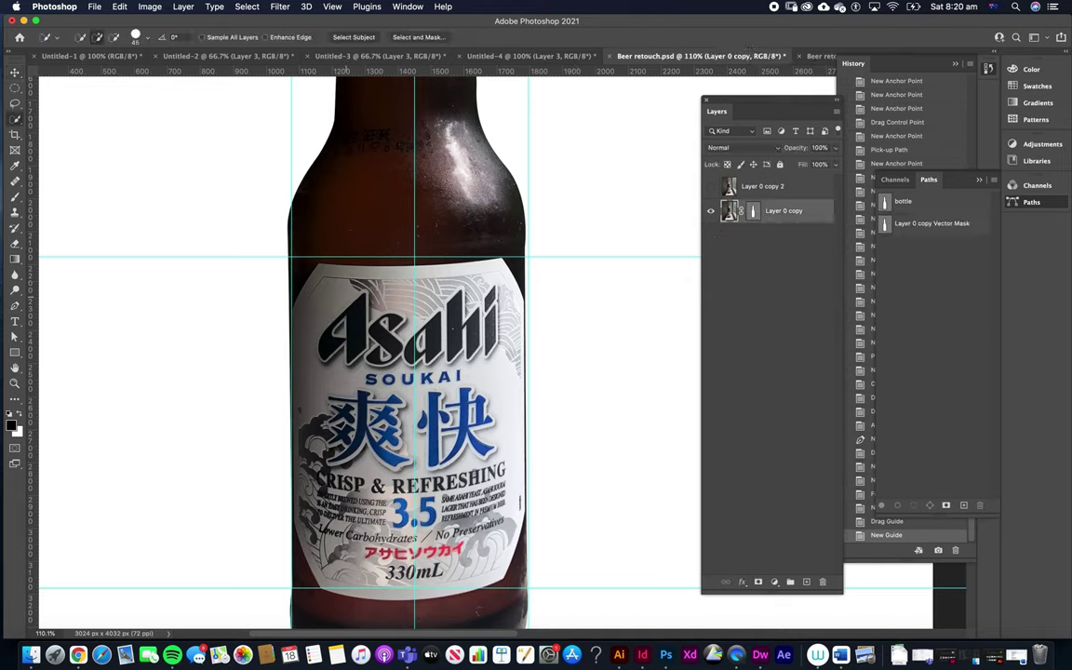
{"action": "mouse_move", "coordinate": [326, 278]}
{"action": "left_mouse_down"}
{"action": "mouse_move", "coordinate": [406, 270]}
{"action": "mouse_move", "coordinate": [440, 281]}
{"action": "mouse_move", "coordinate": [442, 452]}
{"action": "mouse_move", "coordinate": [476, 540]}
{"action": "left_mouse_up"}
{"action": "left_click_drag", "start_coordinate": [391, 325], "coordinate": [322, 323]}
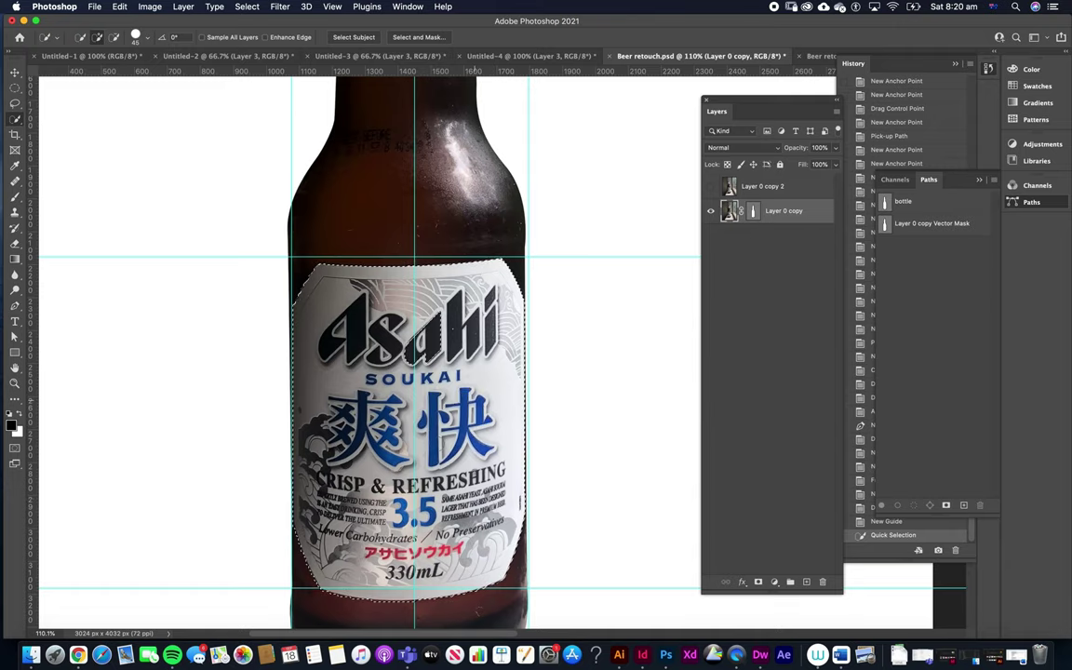
{"action": "left_click_drag", "start_coordinate": [424, 343], "coordinate": [413, 383]}
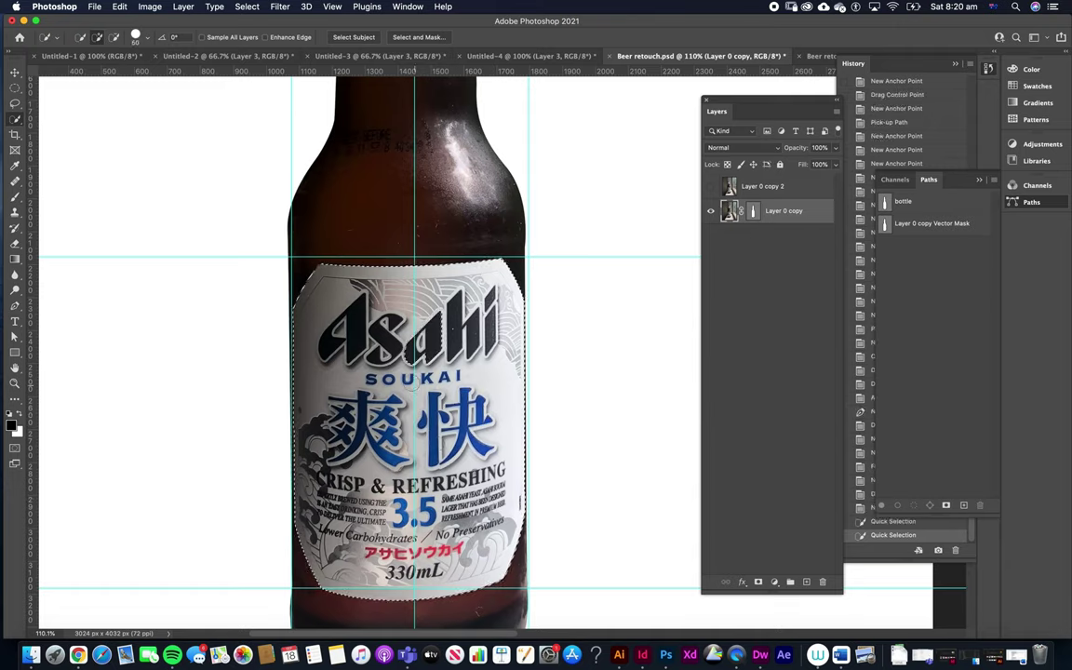
Step: Enlarge the Quick Selection brush to 175 and add the remaining lettering and artwork inside the label to the selection
{"action": "key", "text": "bracketright"}
{"action": "key", "text": "bracketright"}
{"action": "key", "text": "bracketright"}
{"action": "key", "text": "bracketright"}
{"action": "key", "text": "bracketright"}
{"action": "key", "text": "bracketright"}
{"action": "key", "text": "bracketright"}
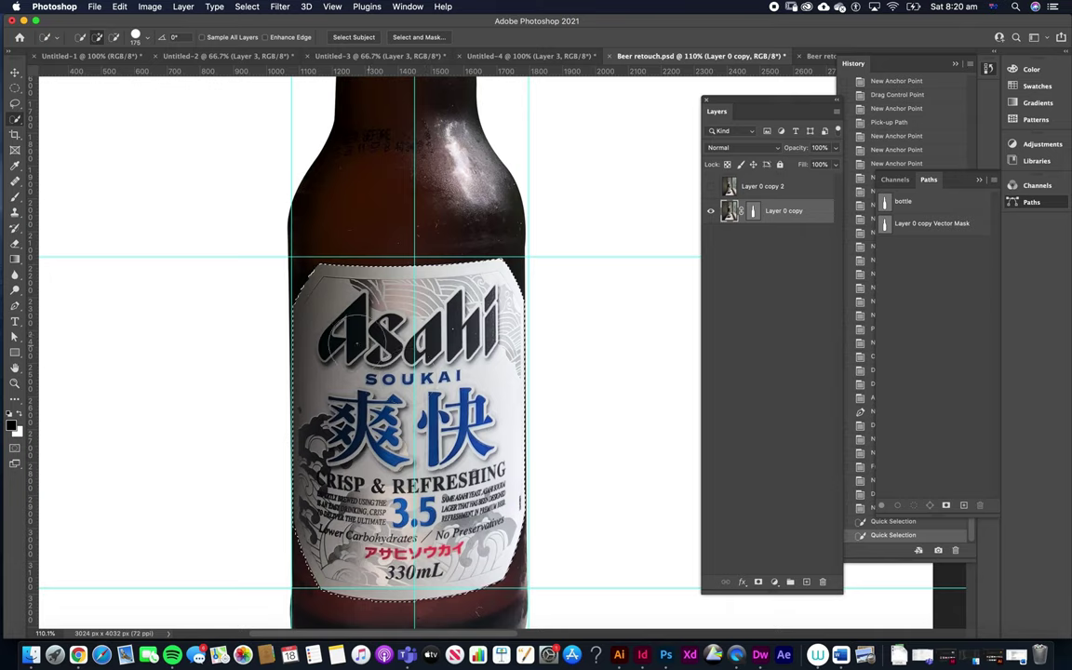
{"action": "left_click_drag", "start_coordinate": [323, 409], "coordinate": [360, 497]}
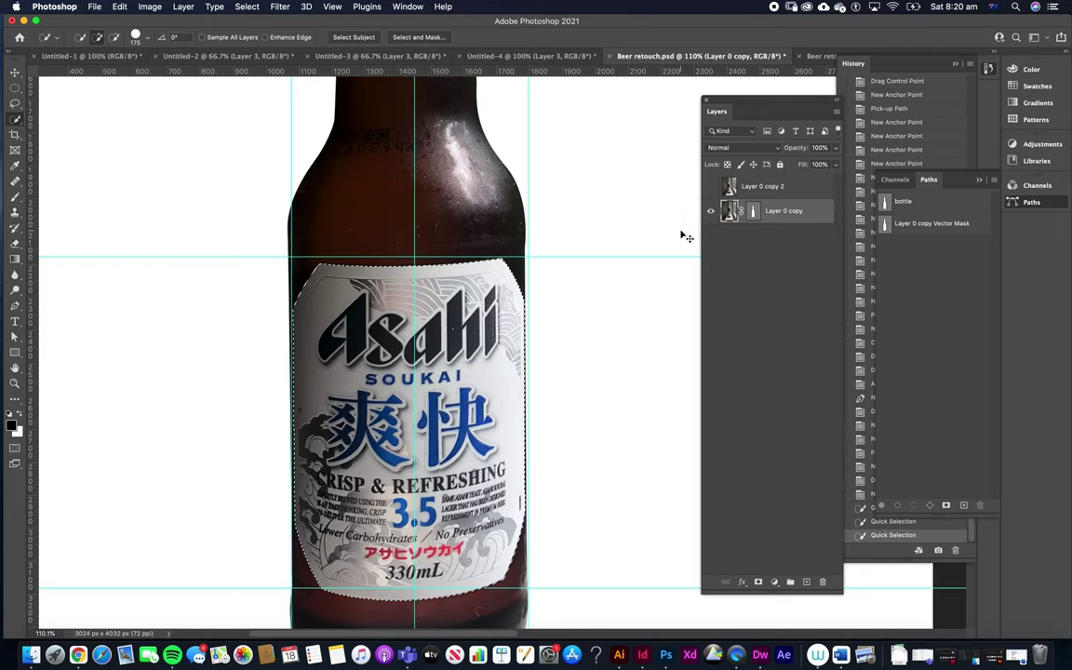
Step: Copy the selected label onto its own layer and check it in isolation by briefly hiding Layer 0 copy
{"action": "key", "text": "super+j"}
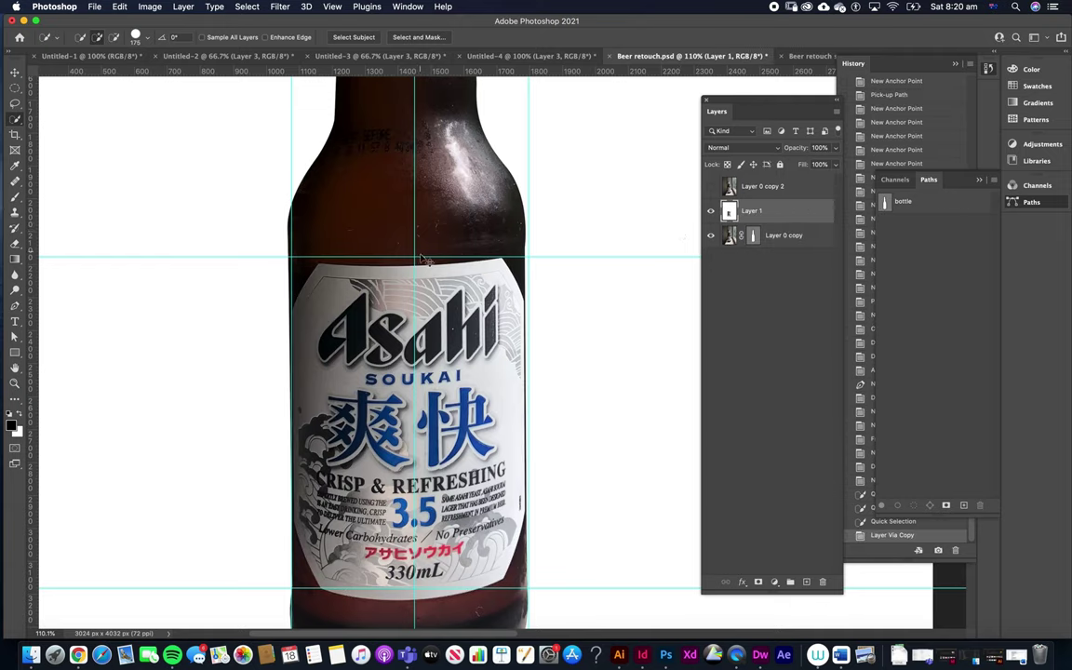
{"action": "left_click", "coordinate": [711, 235]}
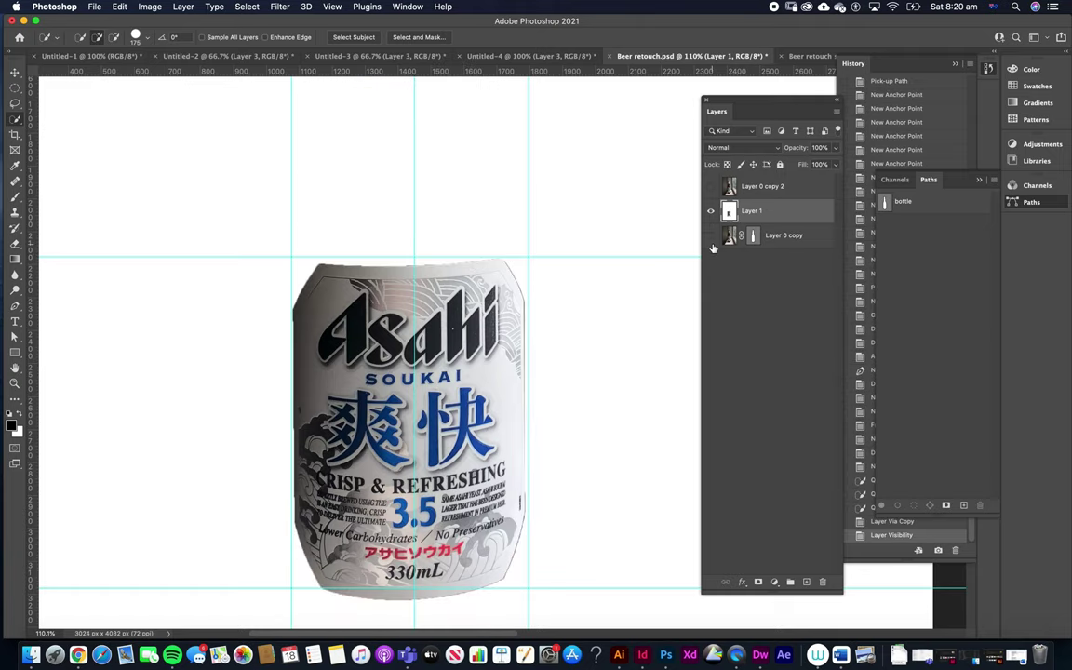
{"action": "left_click", "coordinate": [711, 236]}
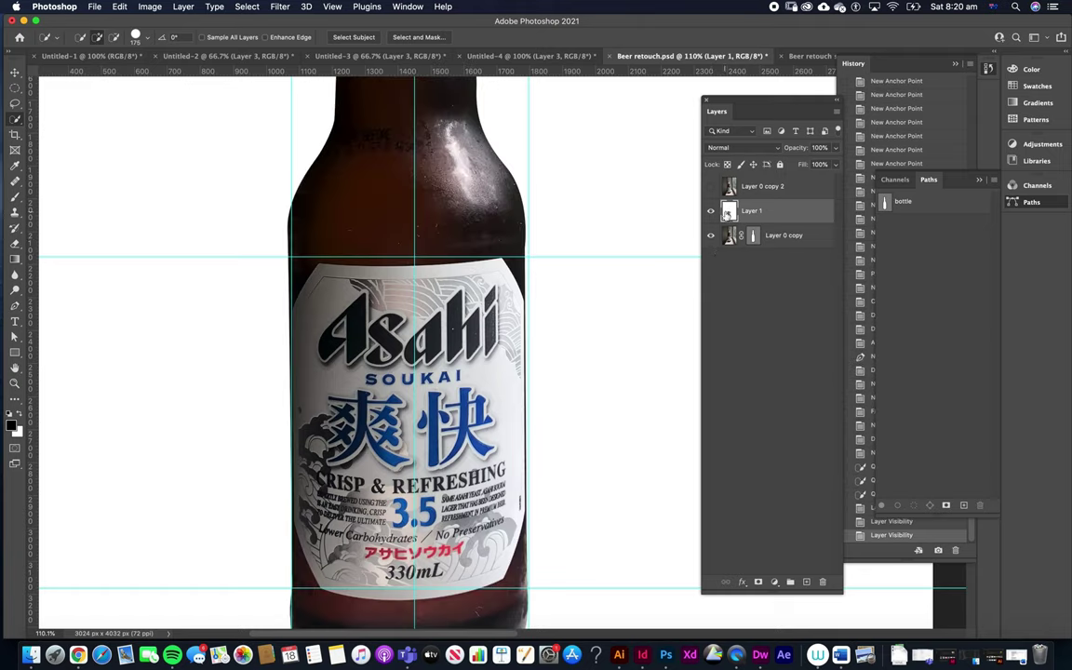
Step: Distort the label layer, raising its upper-left corner and lowering its lower-right corner to level the label against the horizontal guides
{"action": "key", "text": "super+t"}
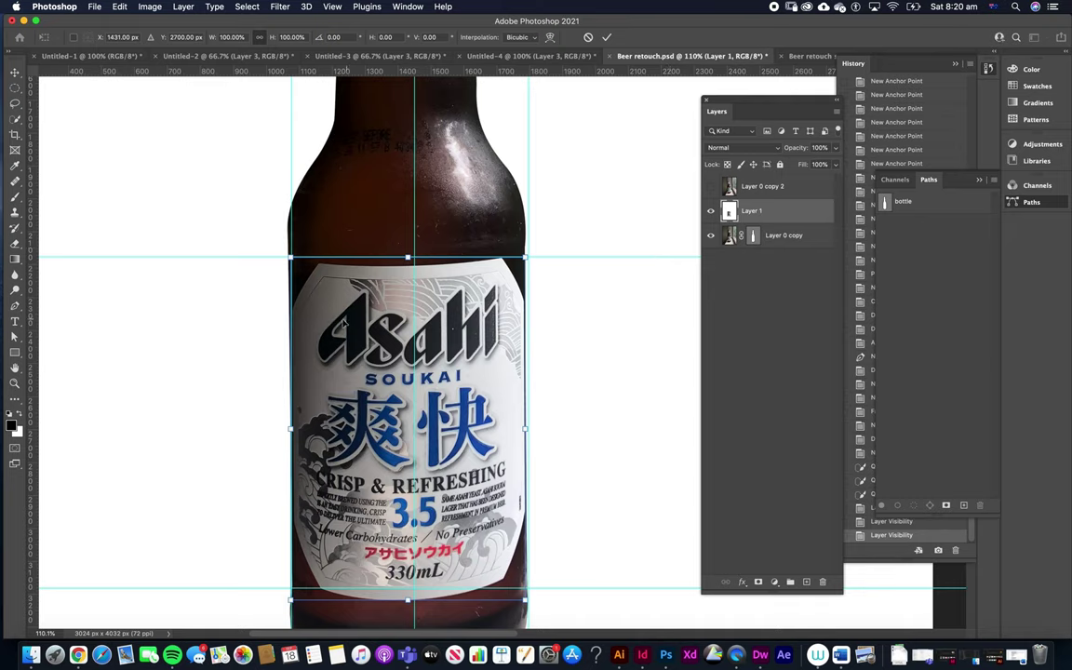
{"action": "right_click", "coordinate": [343, 323]}
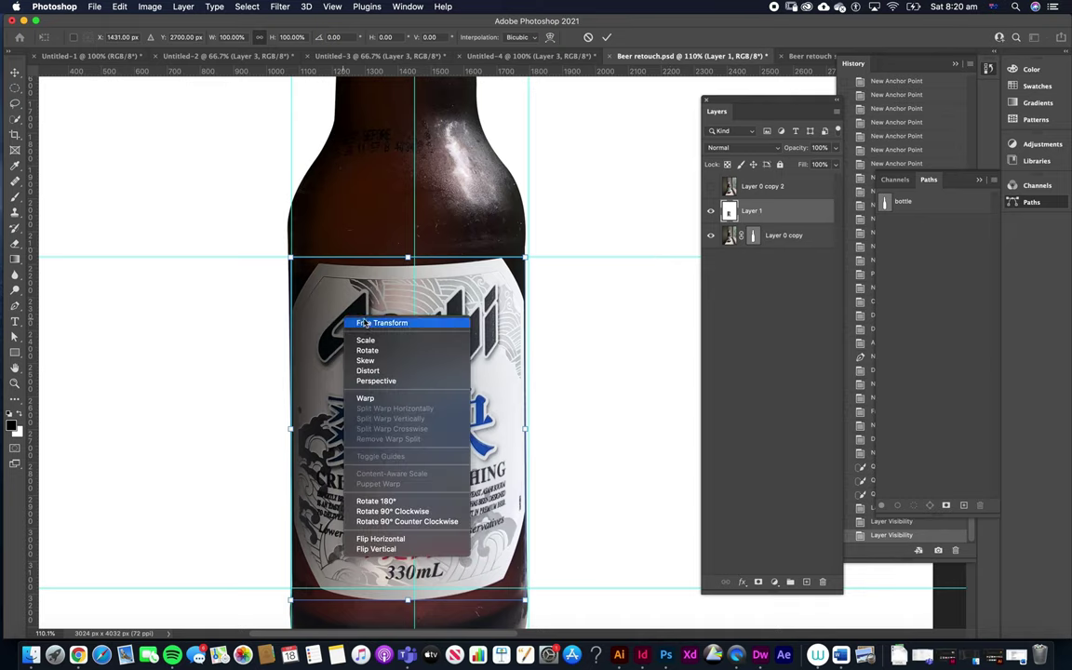
{"action": "left_click", "coordinate": [403, 371]}
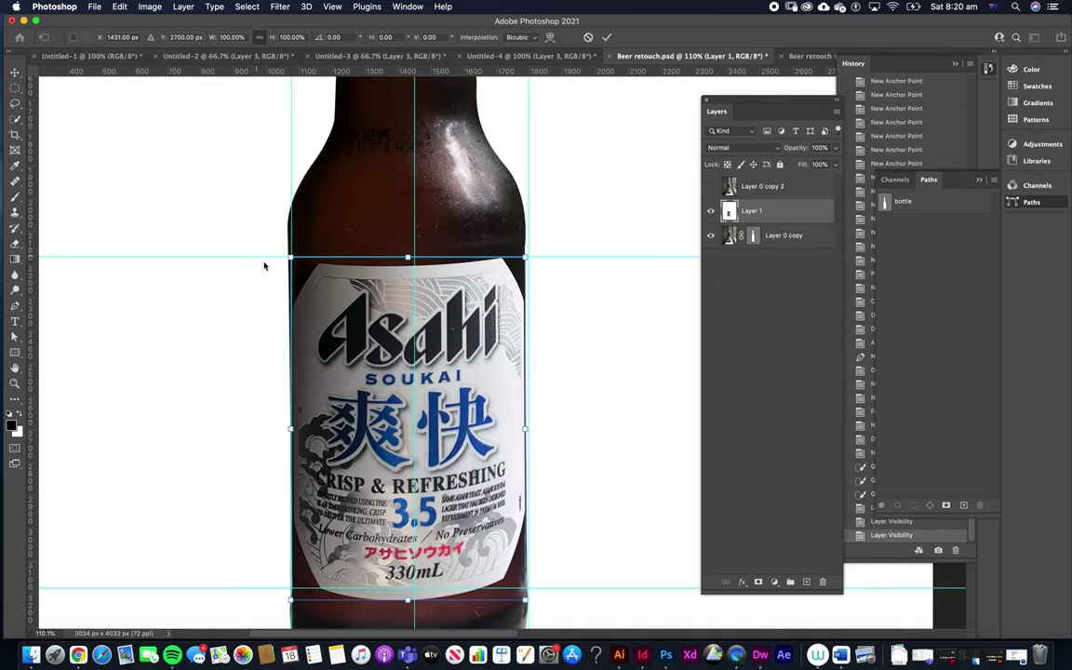
{"action": "left_click_drag", "start_coordinate": [291, 259], "coordinate": [292, 251]}
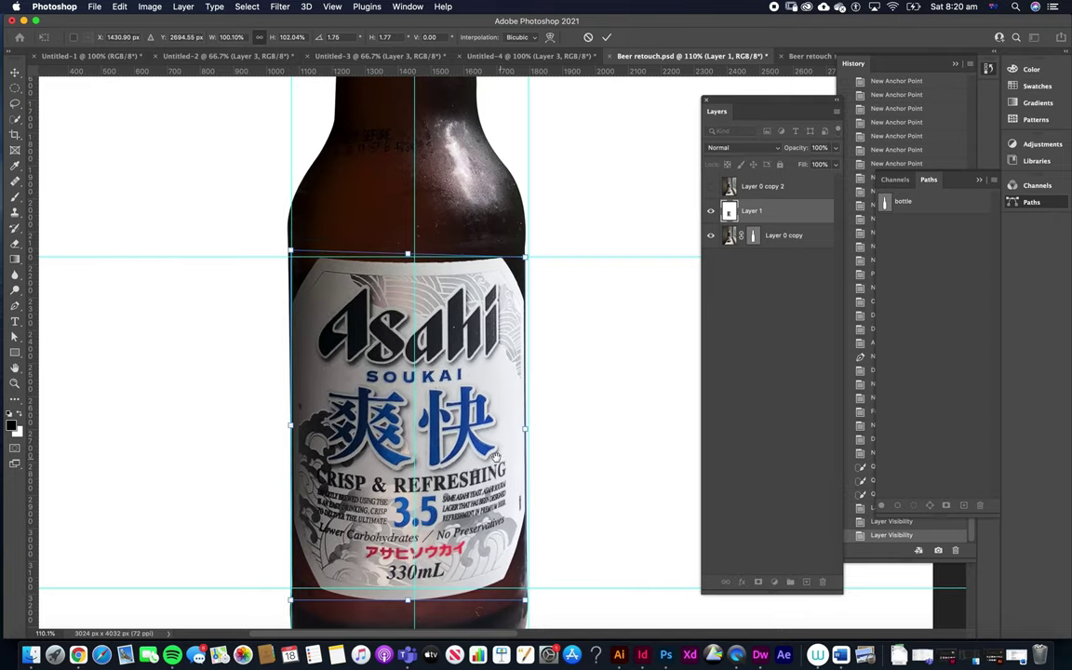
{"action": "scroll", "coordinate": [294, 253], "scroll_direction": "down", "scroll_amount": 4}
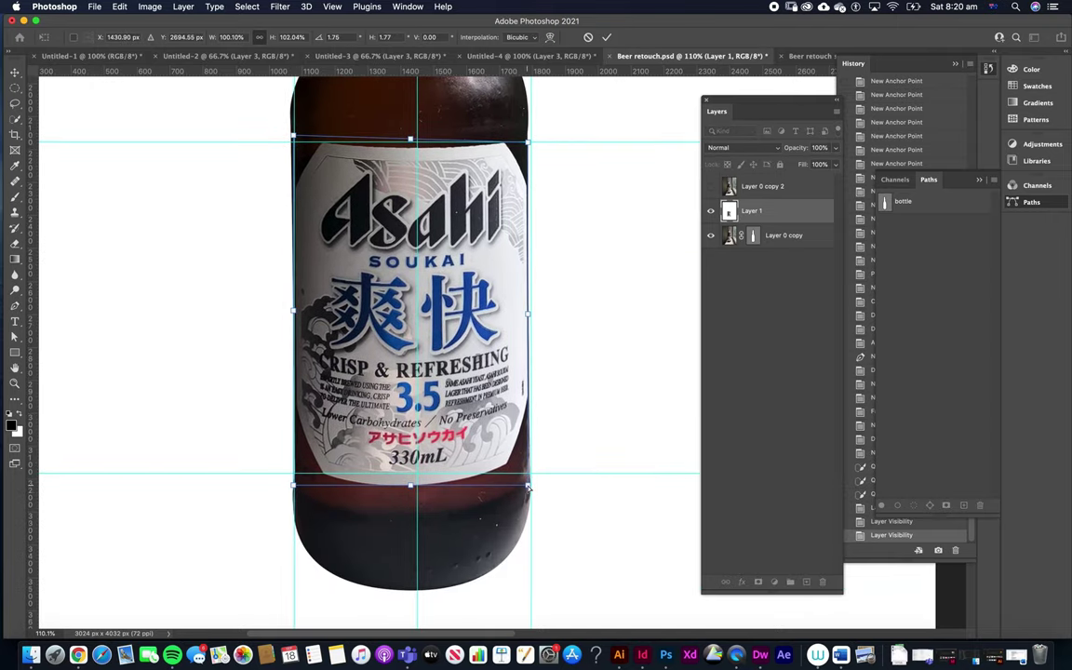
{"action": "left_click_drag", "start_coordinate": [527, 486], "coordinate": [530, 488]}
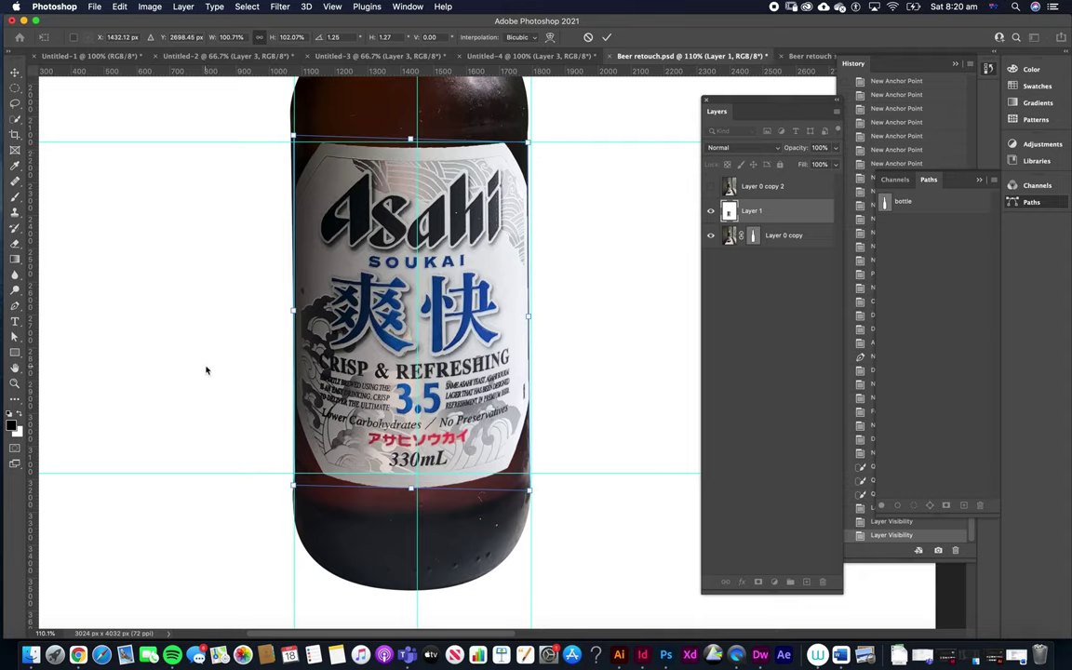
{"action": "left_click_drag", "start_coordinate": [530, 496], "coordinate": [531, 500]}
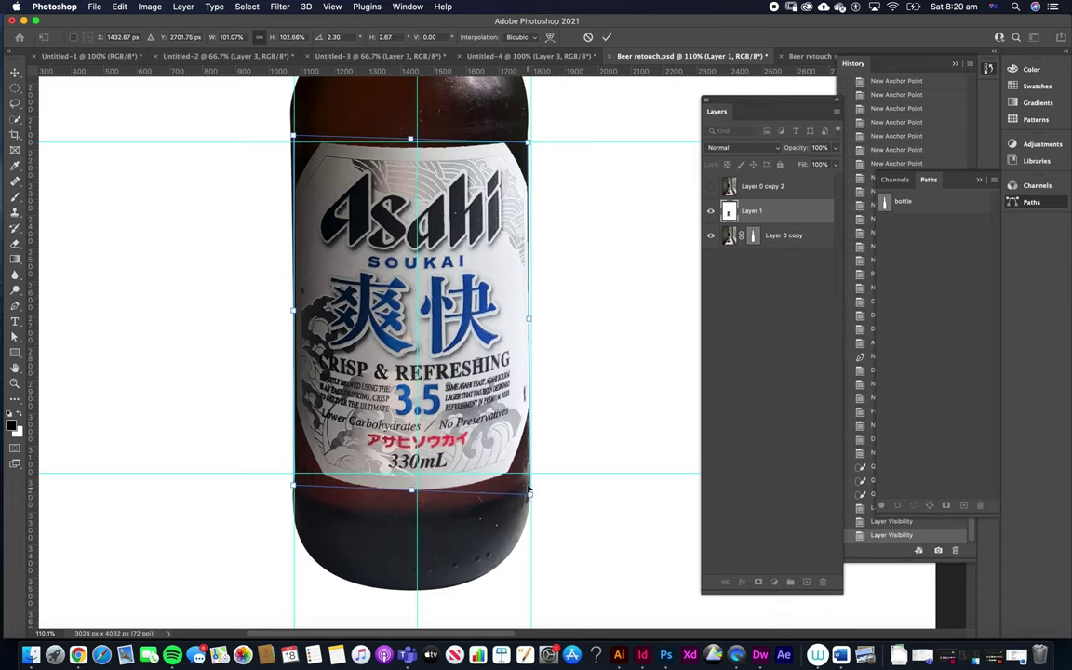
{"action": "key", "text": "Return"}
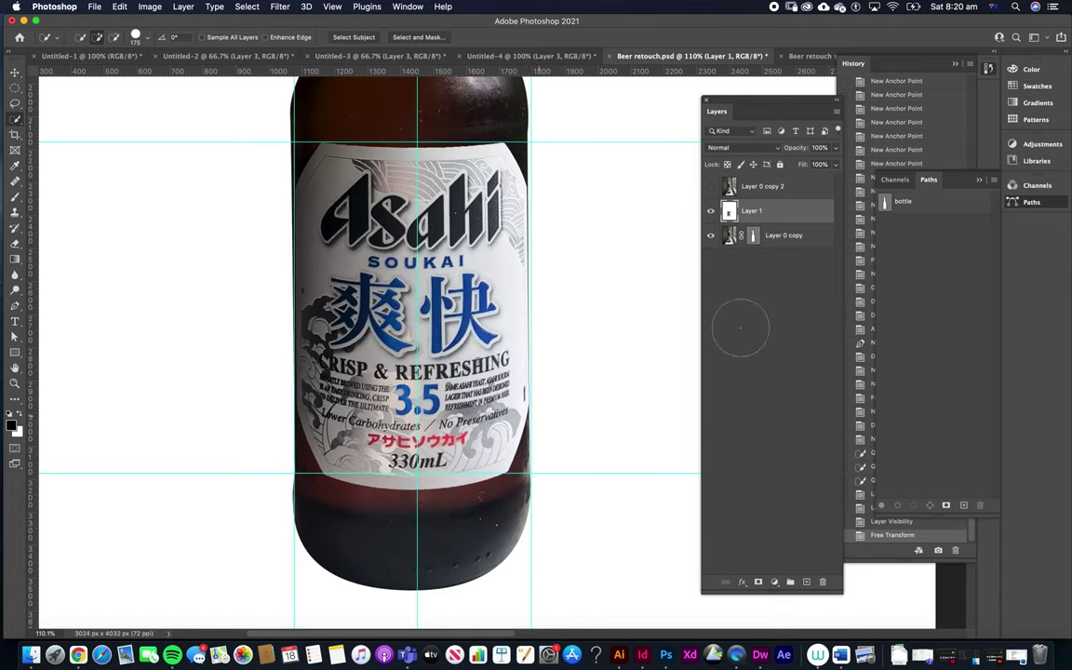
Step: Merge the label on Layer 1 with Layer 0 copy and check the merged bottle by toggling its visibility
{"action": "left_click", "coordinate": [730, 213], "text": "super"}
{"action": "left_click", "coordinate": [767, 212]}
{"action": "left_click", "coordinate": [782, 236], "text": "shift"}
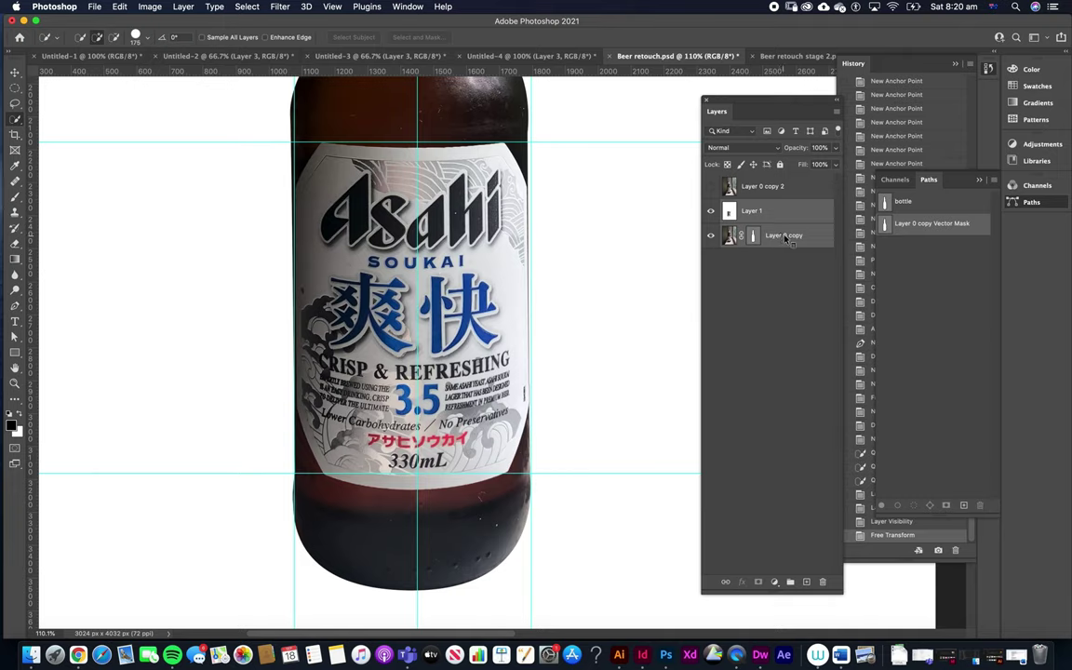
{"action": "right_click", "coordinate": [791, 238]}
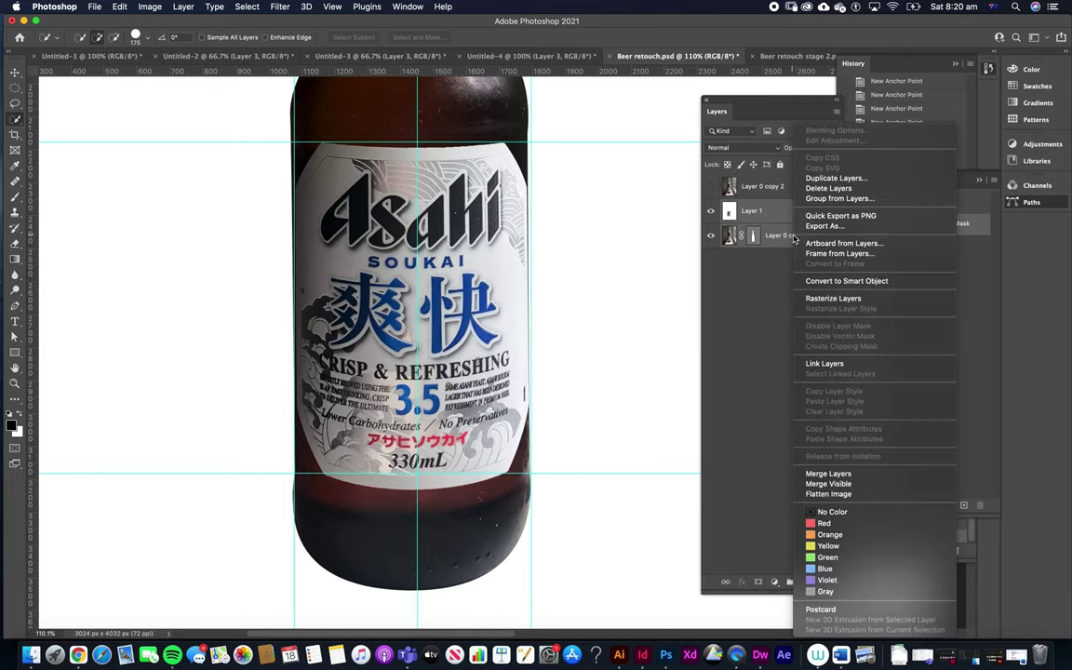
{"action": "left_click", "coordinate": [828, 473]}
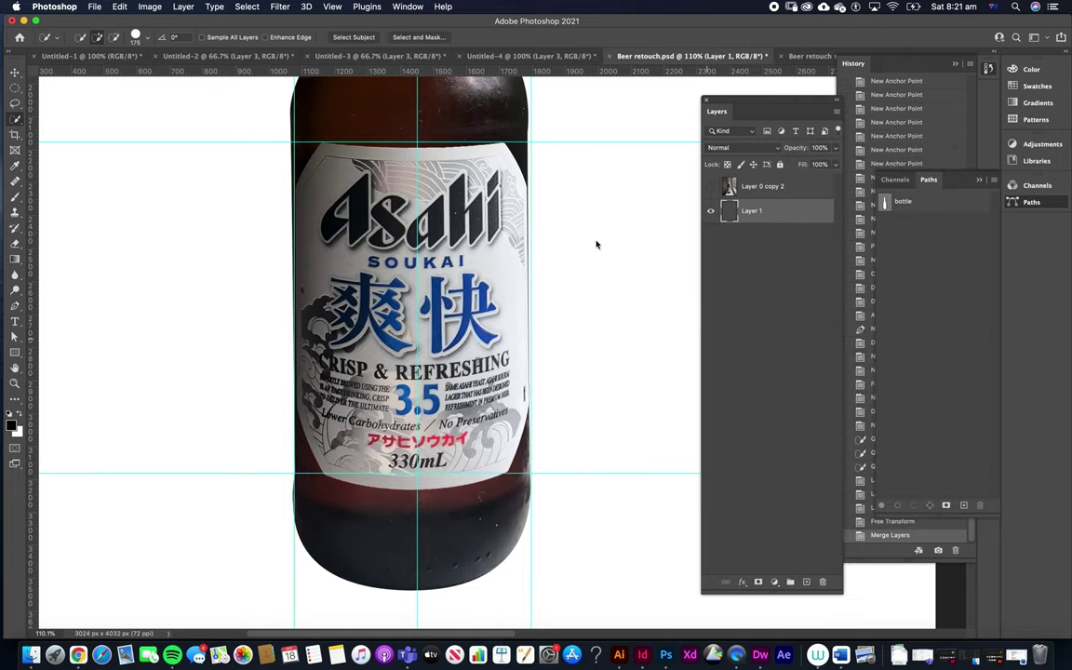
{"action": "left_click", "coordinate": [711, 211]}
{"action": "left_click", "coordinate": [711, 211]}
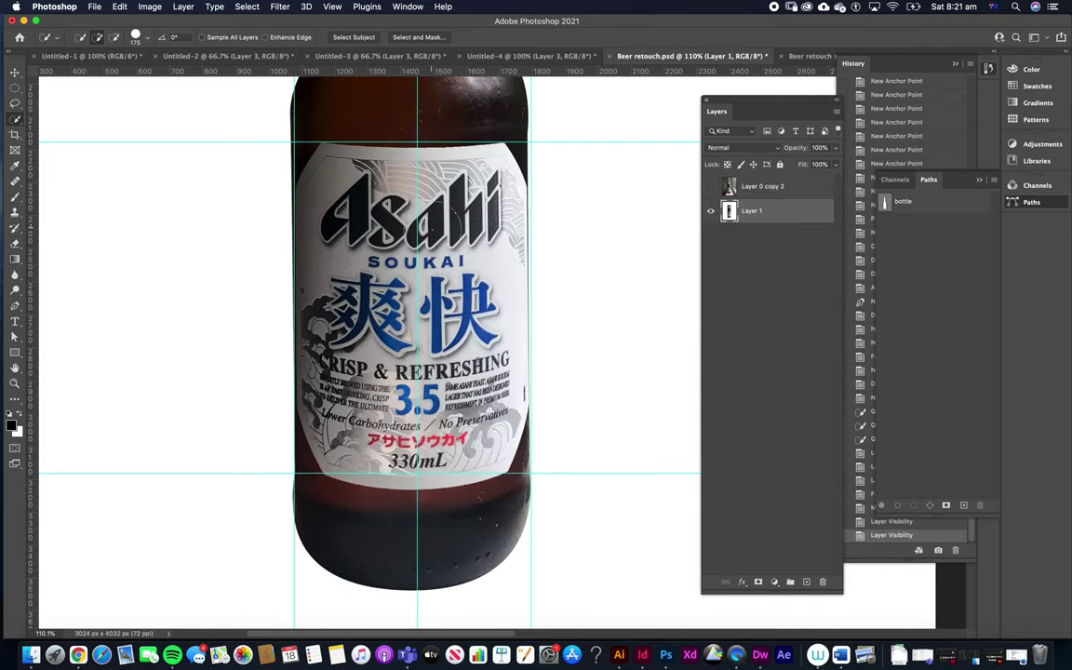
{"action": "left_click_drag", "start_coordinate": [436, 228], "coordinate": [447, 287]}
{"action": "left_click", "coordinate": [454, 284], "text": "alt"}
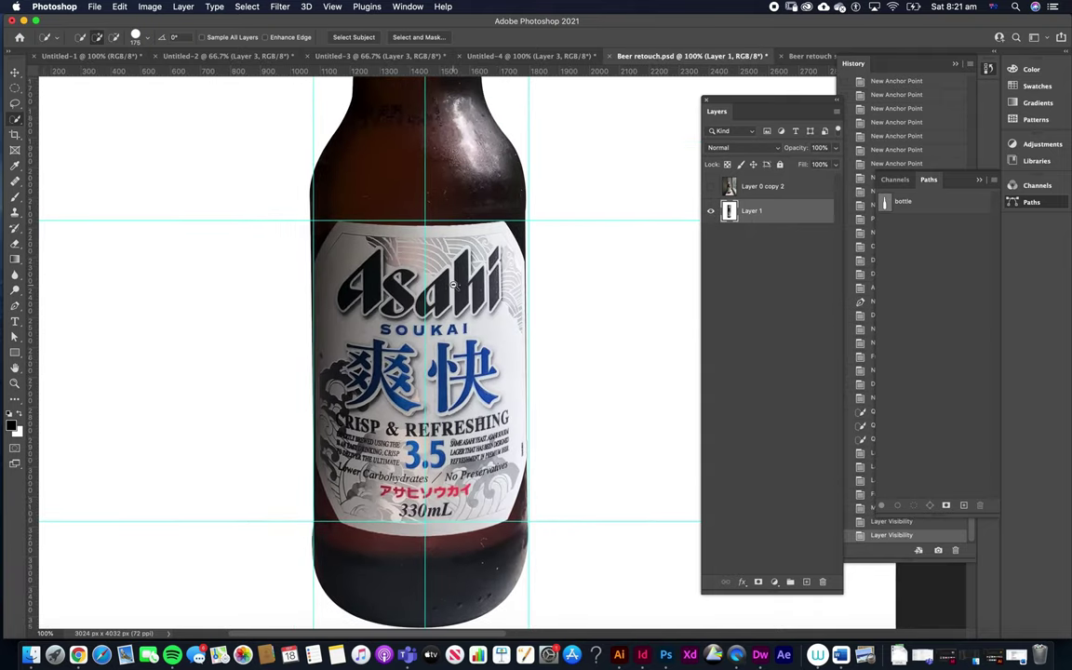
Step: Select the neck label on Layer 1 with the Quick Selection tool
{"action": "left_click", "coordinate": [453, 284], "text": "alt"}
{"action": "left_click_drag", "start_coordinate": [440, 238], "coordinate": [428, 387]}
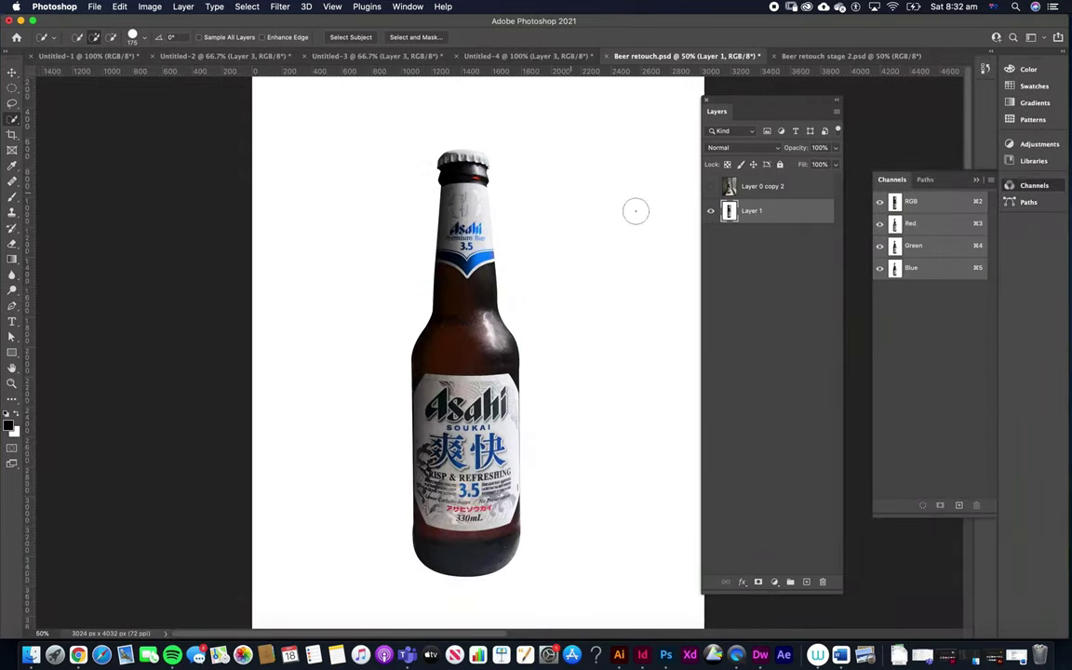
{"action": "left_click", "coordinate": [744, 237]}
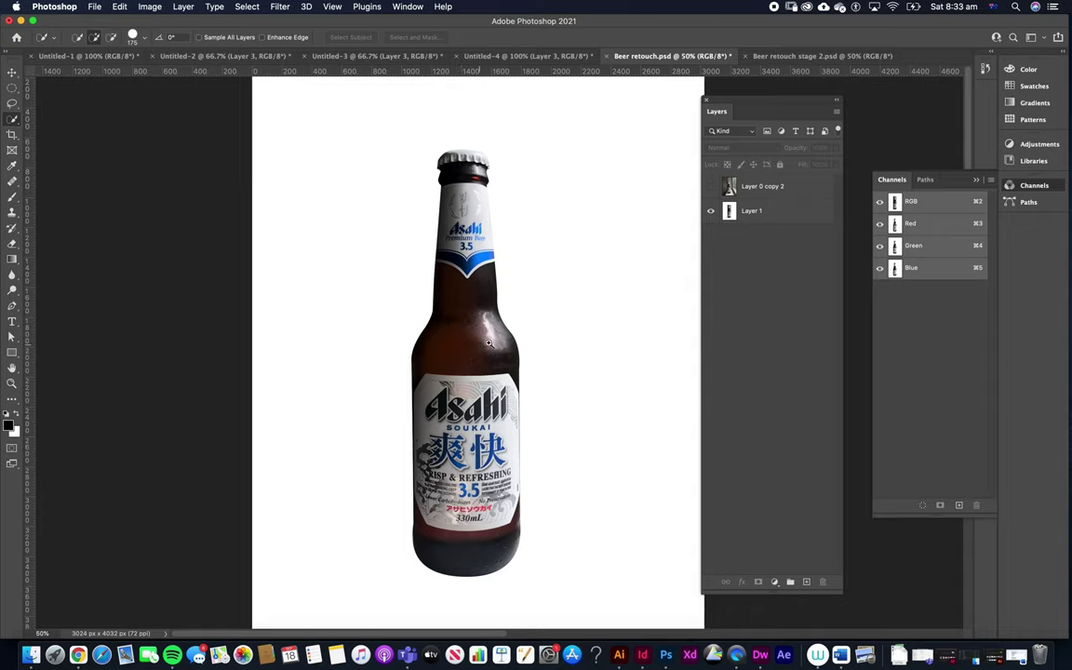
{"action": "left_click", "coordinate": [745, 211]}
{"action": "scroll", "coordinate": [465, 211], "scroll_direction": "up", "scroll_amount": 2}
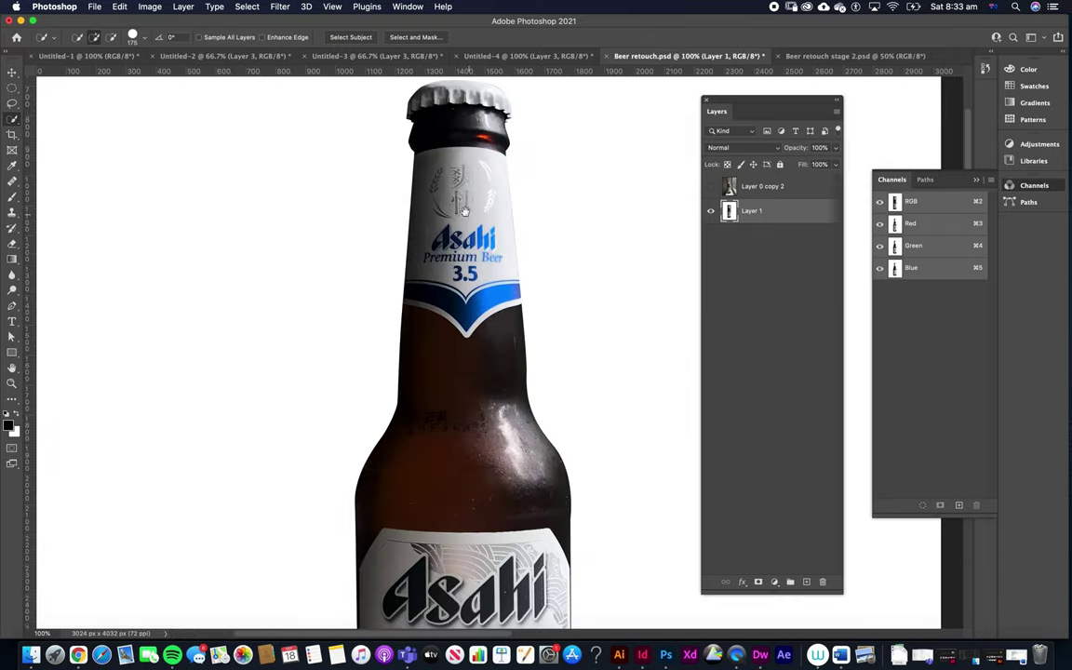
{"action": "scroll", "coordinate": [465, 211], "scroll_direction": "up", "scroll_amount": 2}
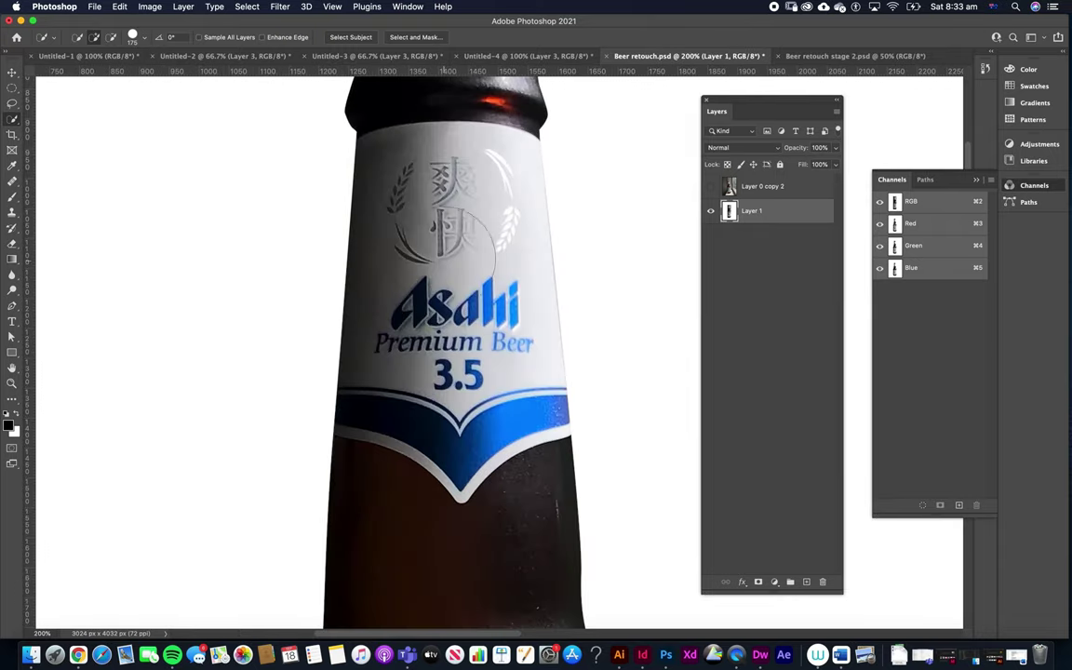
{"action": "mouse_move", "coordinate": [424, 191]}
{"action": "left_mouse_down"}
{"action": "mouse_move", "coordinate": [493, 285]}
{"action": "mouse_move", "coordinate": [468, 267]}
{"action": "left_mouse_up"}
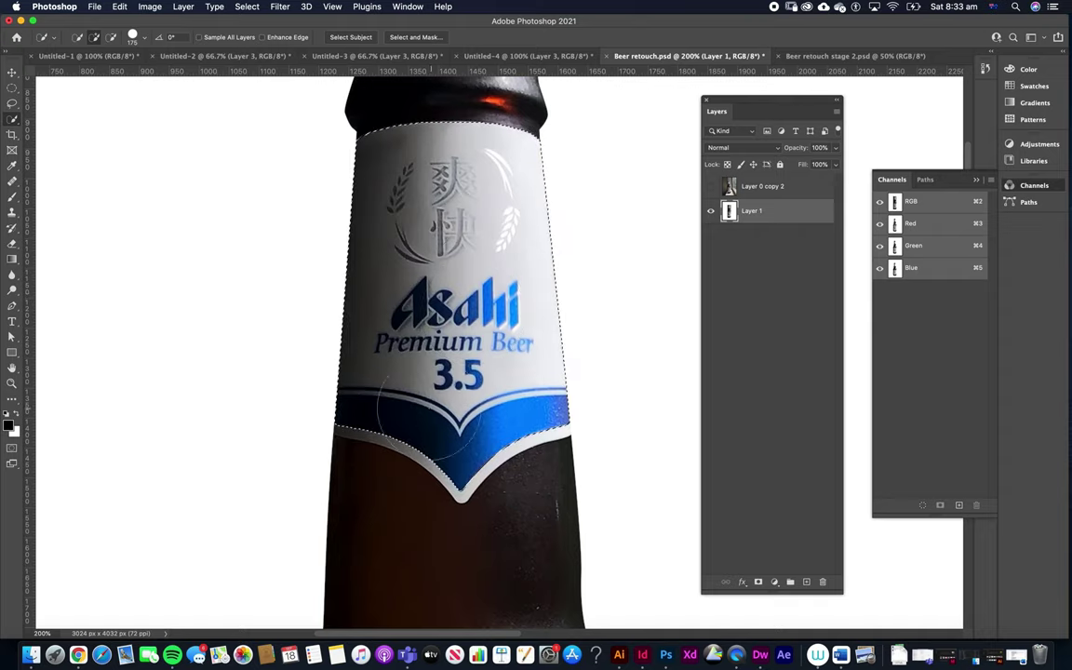
Step: Reduce the Quick Selection brush to 50 and add the white border along the neck label's lower edge to the selection
{"action": "key", "text": "bracketleft"}
{"action": "key", "text": "bracketleft"}
{"action": "key", "text": "bracketleft"}
{"action": "key", "text": "bracketleft"}
{"action": "key", "text": "bracketleft"}
{"action": "key", "text": "bracketleft"}
{"action": "key", "text": "bracketleft"}
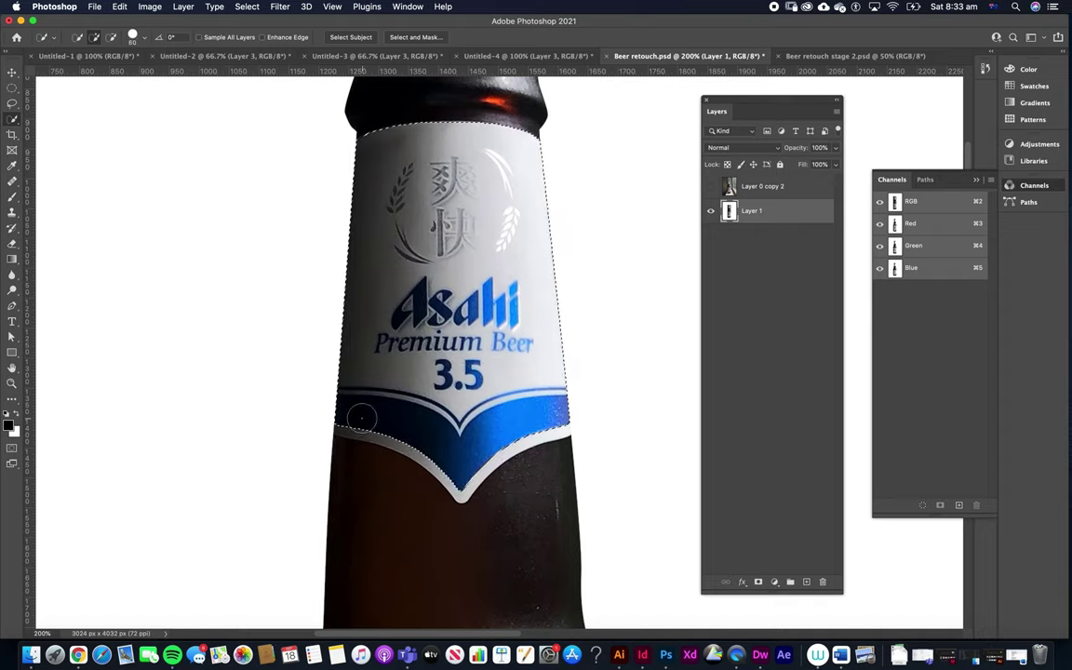
{"action": "key", "text": "bracketleft"}
{"action": "left_click_drag", "start_coordinate": [362, 419], "coordinate": [424, 429]}
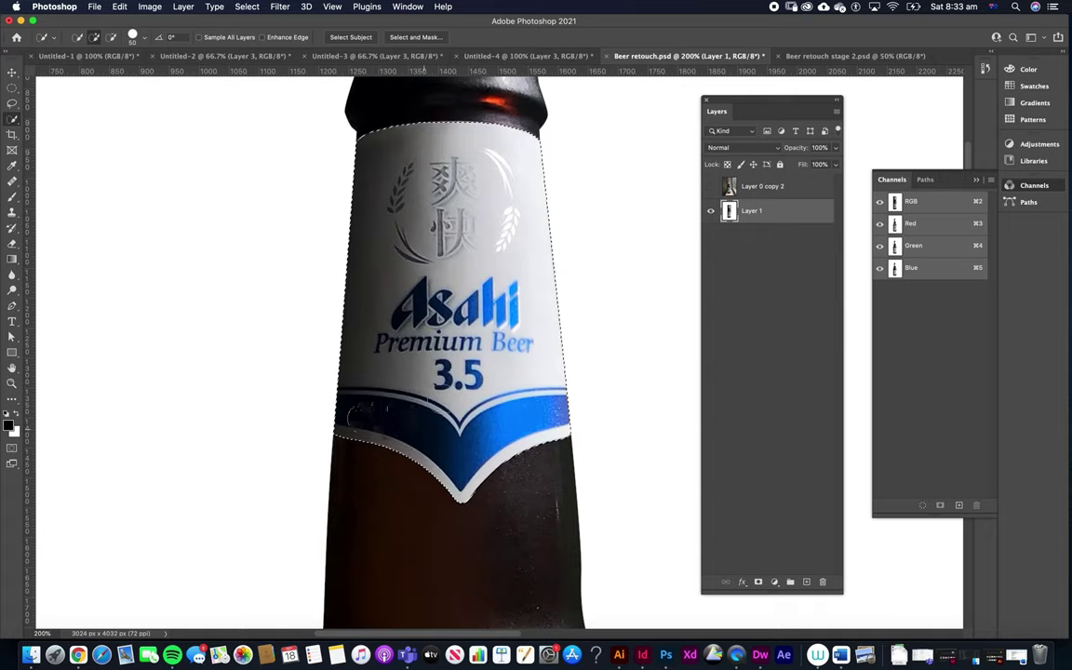
Step: Add the bottle cap and the large front label to the existing selection
{"action": "scroll", "coordinate": [450, 250], "scroll_direction": "up", "scroll_amount": 5}
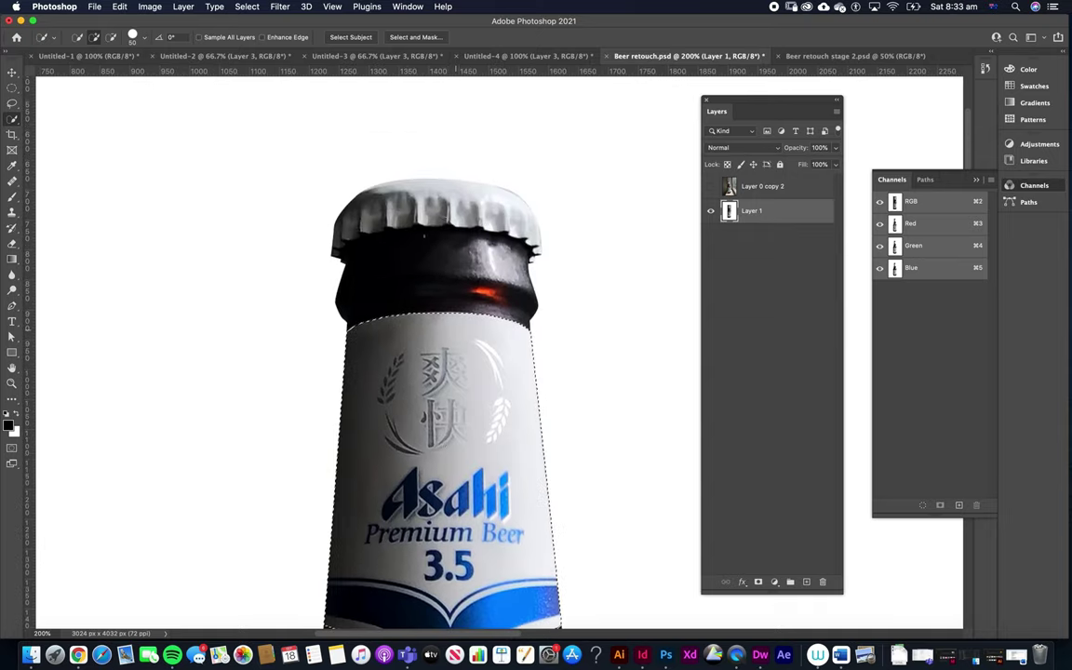
{"action": "mouse_move", "coordinate": [417, 180]}
{"action": "left_mouse_down"}
{"action": "mouse_move", "coordinate": [451, 206]}
{"action": "mouse_move", "coordinate": [386, 244]}
{"action": "mouse_move", "coordinate": [388, 275]}
{"action": "mouse_move", "coordinate": [557, 273]}
{"action": "left_mouse_up"}
{"action": "key", "text": "bracketleft"}
{"action": "scroll", "coordinate": [484, 306], "scroll_direction": "down", "scroll_amount": 15}
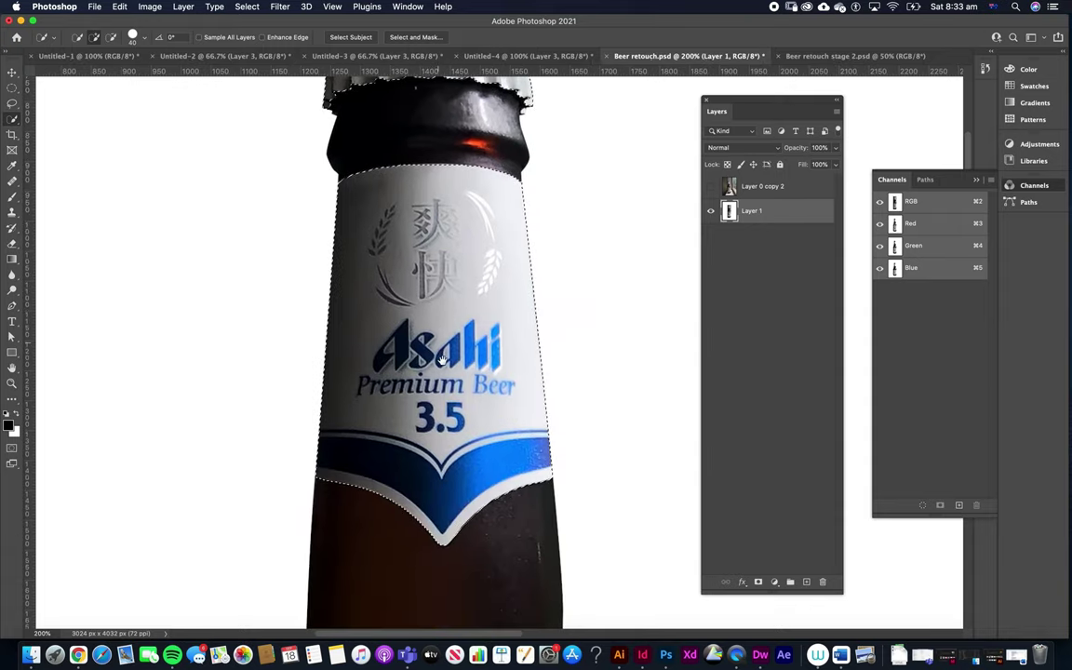
{"action": "scroll", "coordinate": [396, 341], "scroll_direction": "down", "scroll_amount": 5}
{"action": "scroll", "coordinate": [395, 307], "scroll_direction": "down", "scroll_amount": 4}
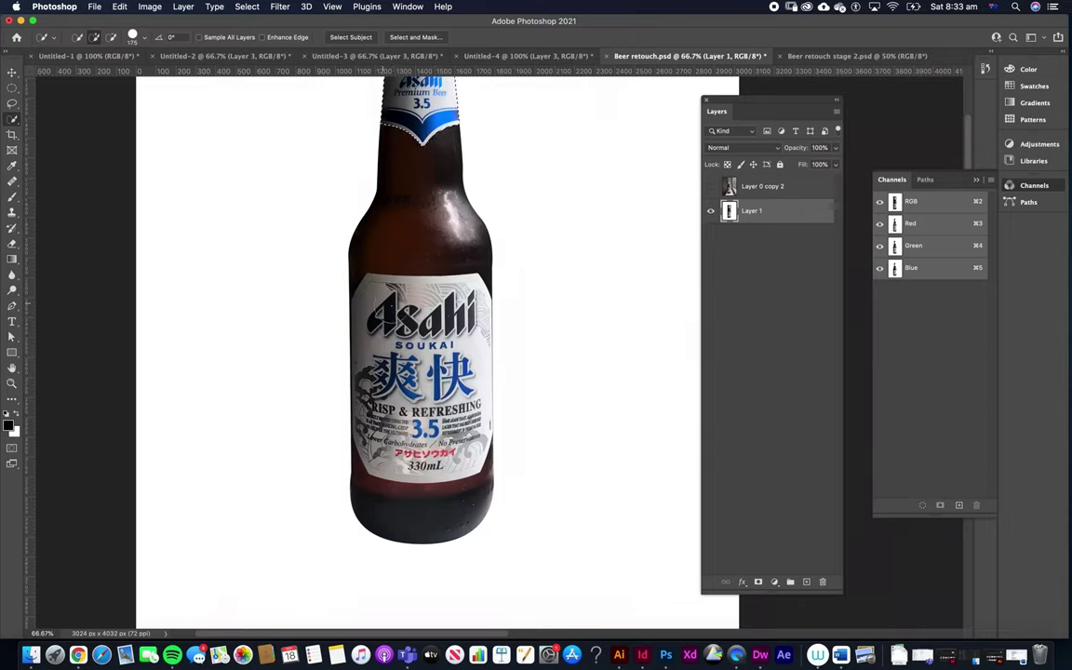
{"action": "mouse_move", "coordinate": [416, 284]}
{"action": "left_mouse_down"}
{"action": "mouse_move", "coordinate": [400, 309]}
{"action": "mouse_move", "coordinate": [410, 369]}
{"action": "mouse_move", "coordinate": [400, 403]}
{"action": "mouse_move", "coordinate": [344, 346]}
{"action": "left_mouse_up"}
Step: Save the cap and label selection as a new channel named label
{"action": "left_click", "coordinate": [248, 7]}
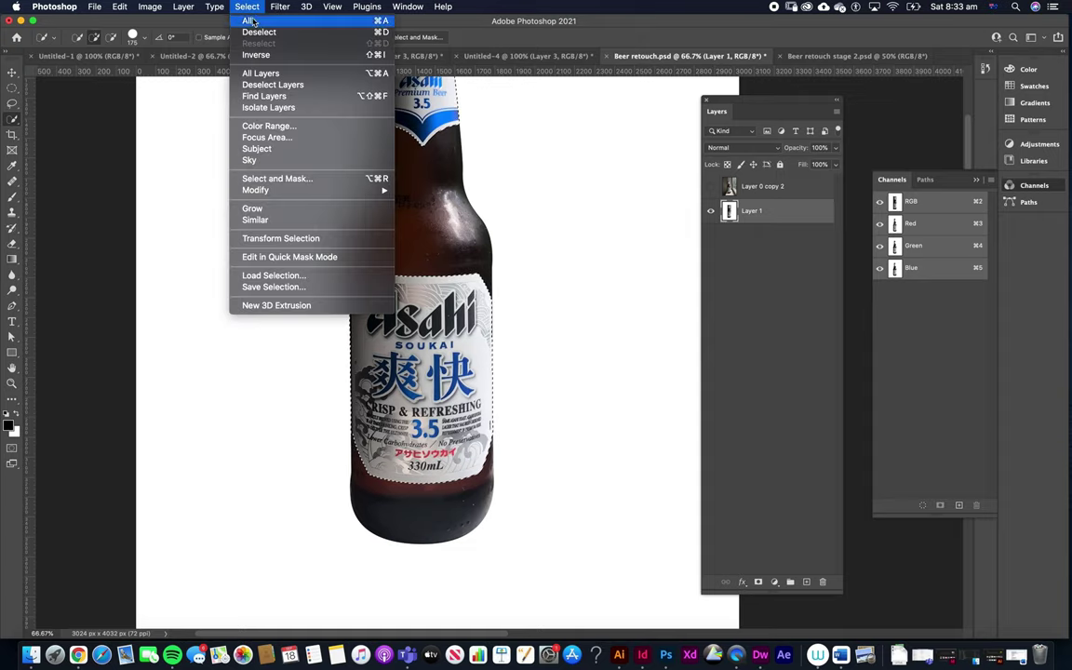
{"action": "left_click", "coordinate": [271, 287]}
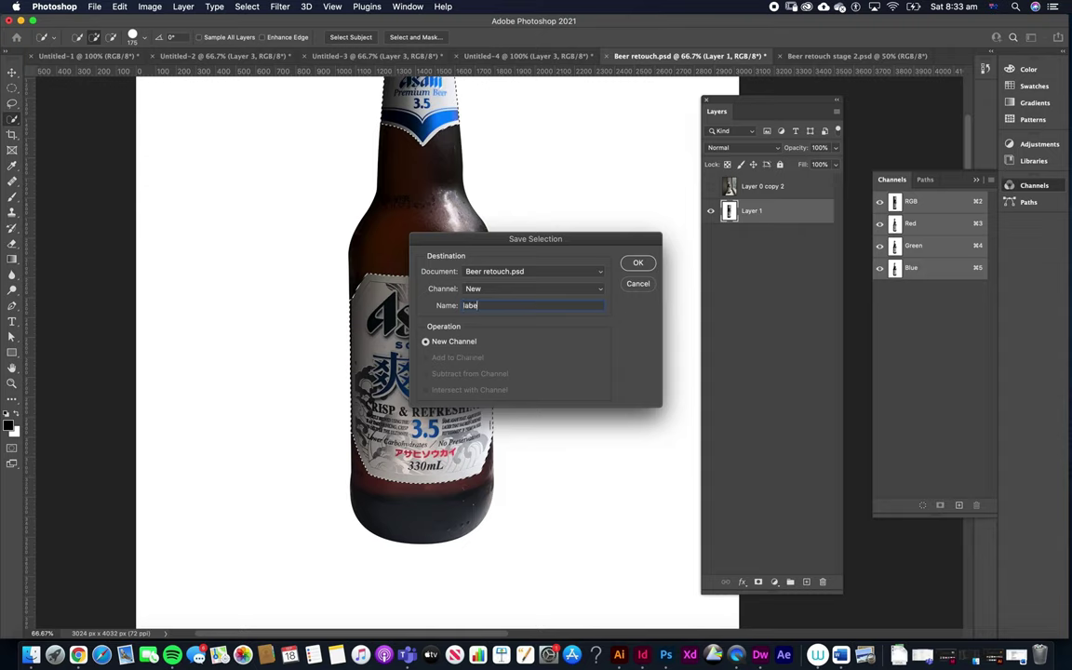
{"action": "left_click", "coordinate": [636, 263]}
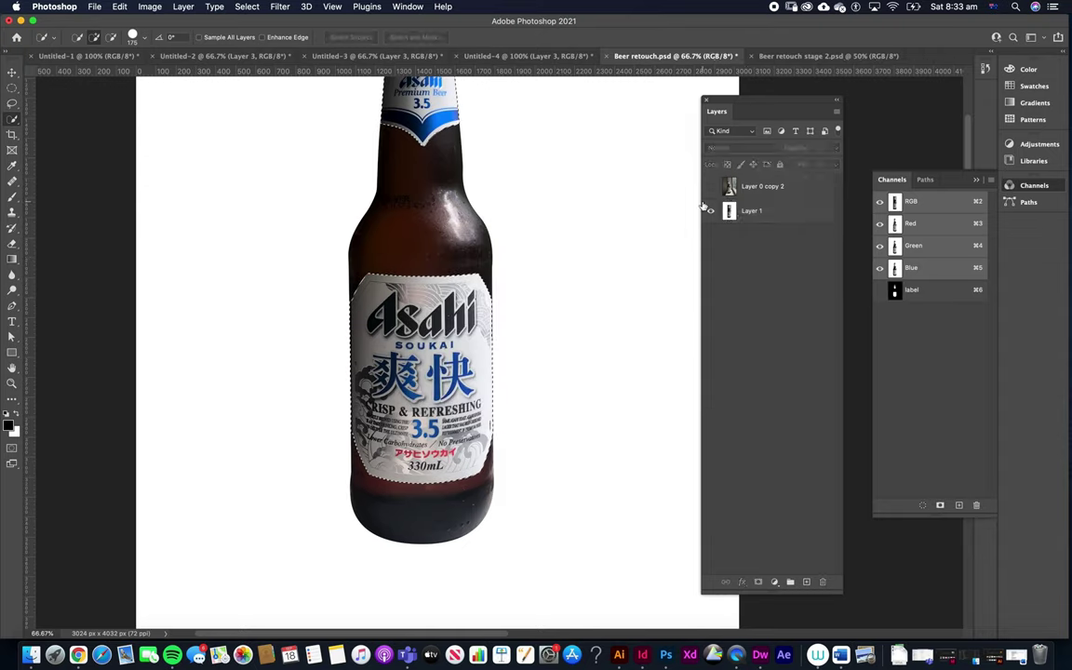
Step: Invert the selection and save it as a new channel named bottle
{"action": "left_click_drag", "start_coordinate": [400, 247], "coordinate": [455, 377]}
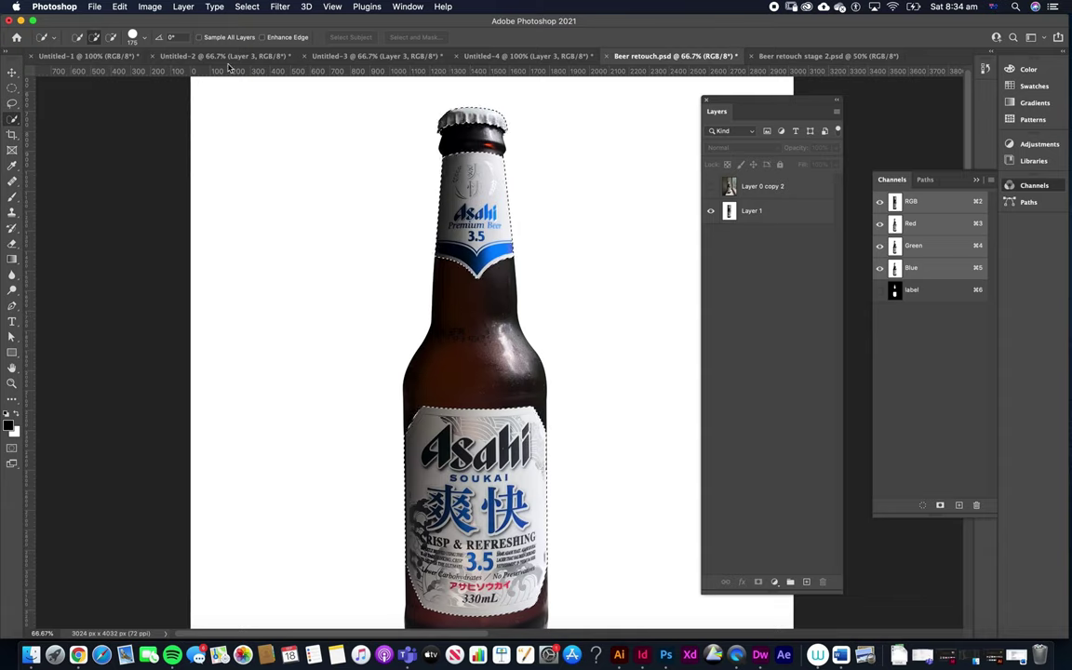
{"action": "left_click", "coordinate": [247, 6]}
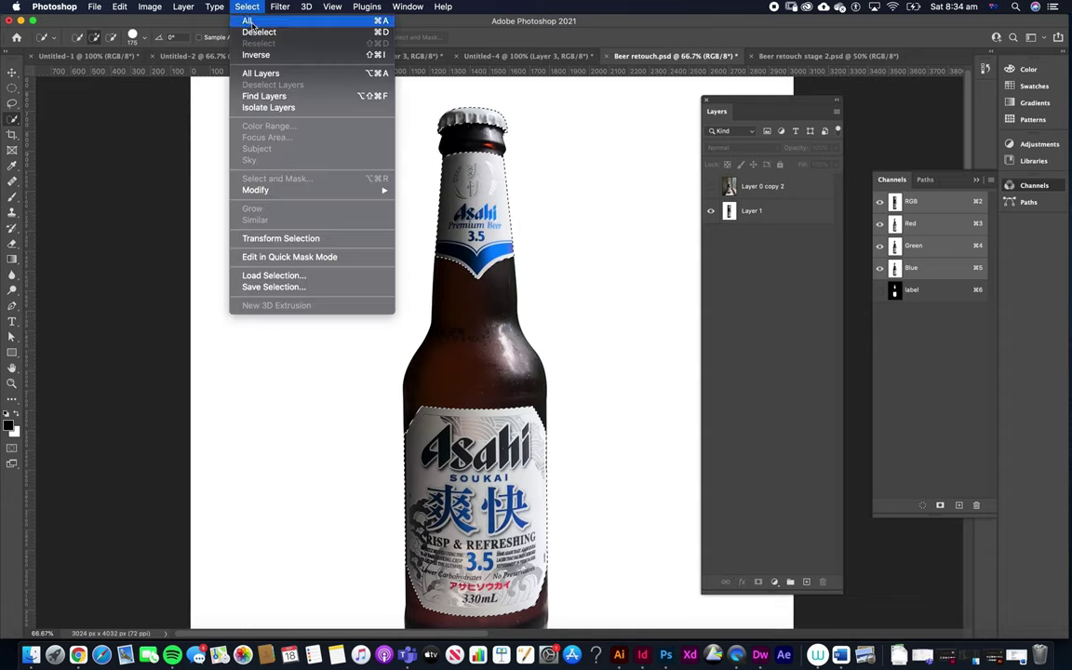
{"action": "left_click", "coordinate": [256, 56]}
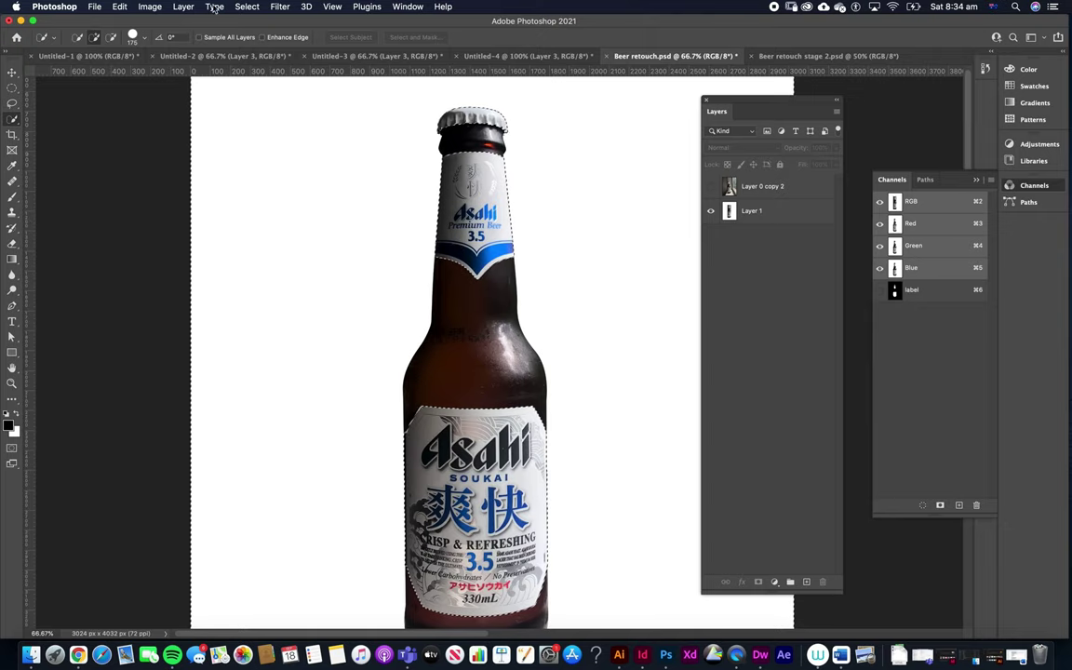
{"action": "left_click", "coordinate": [246, 8]}
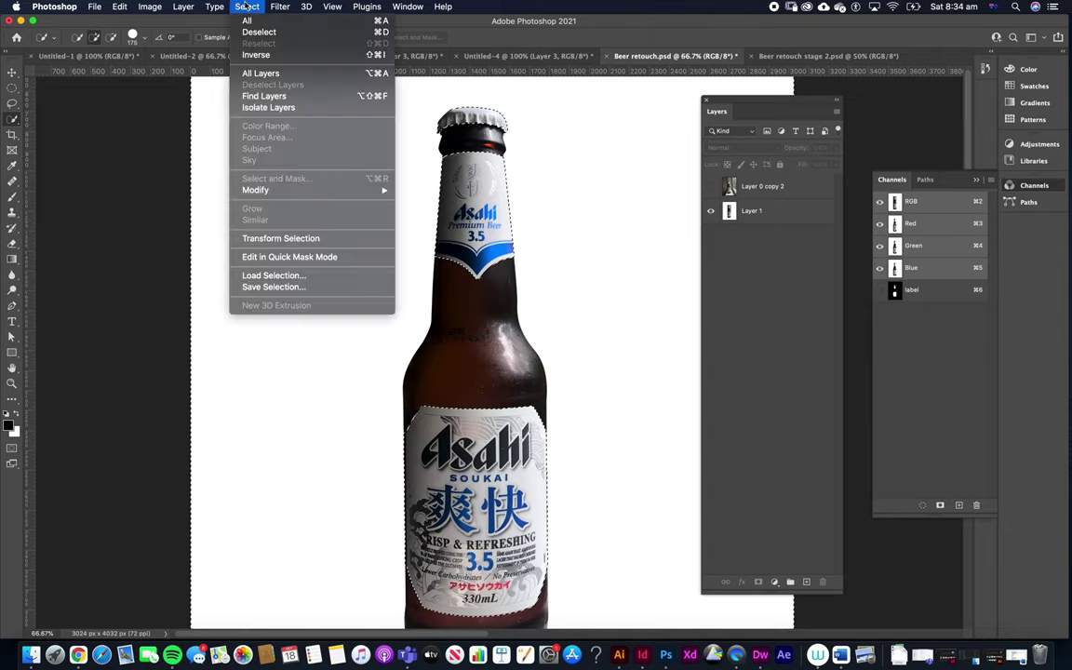
{"action": "left_click", "coordinate": [280, 287]}
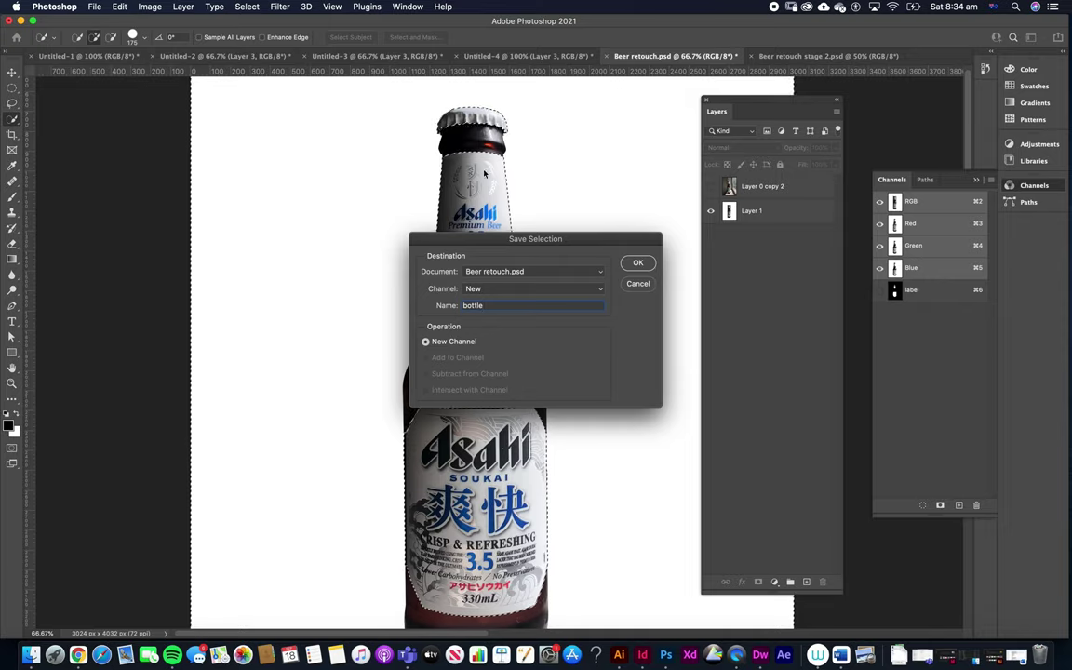
{"action": "left_click", "coordinate": [637, 264]}
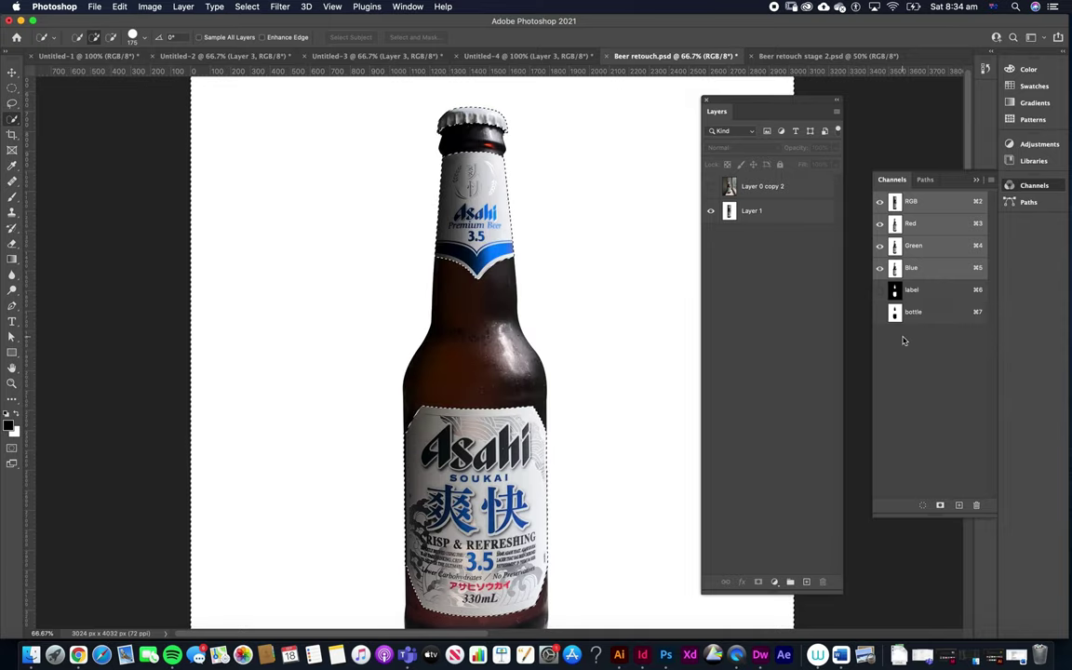
Step: Compare the saved label and bottle channels, then return to the RGB composite view
{"action": "left_click", "coordinate": [915, 293]}
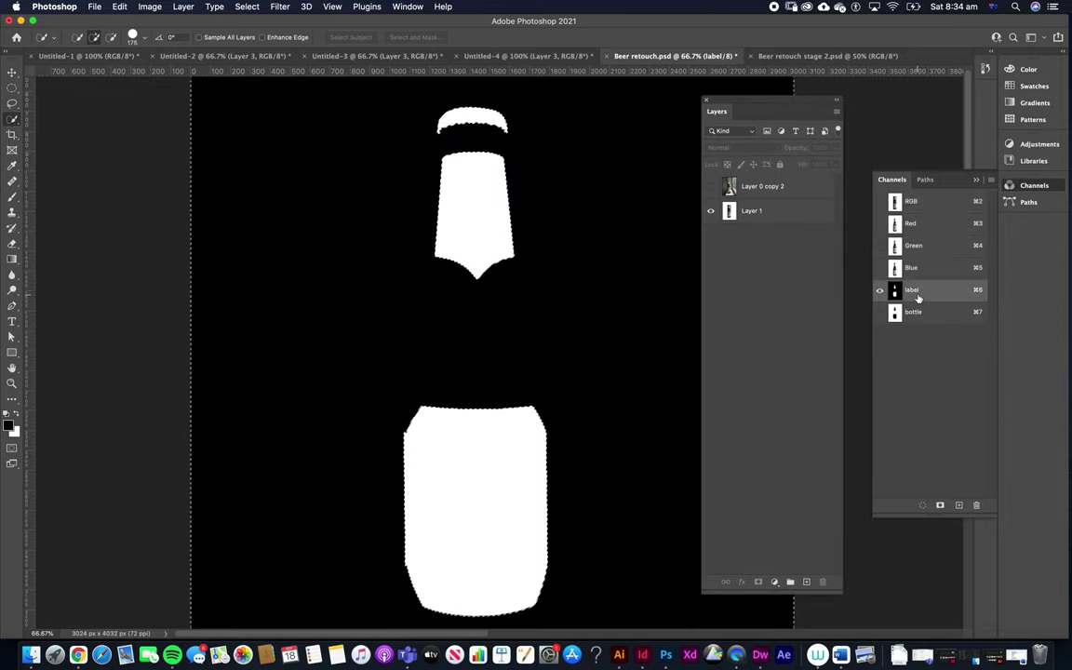
{"action": "left_click", "coordinate": [916, 312]}
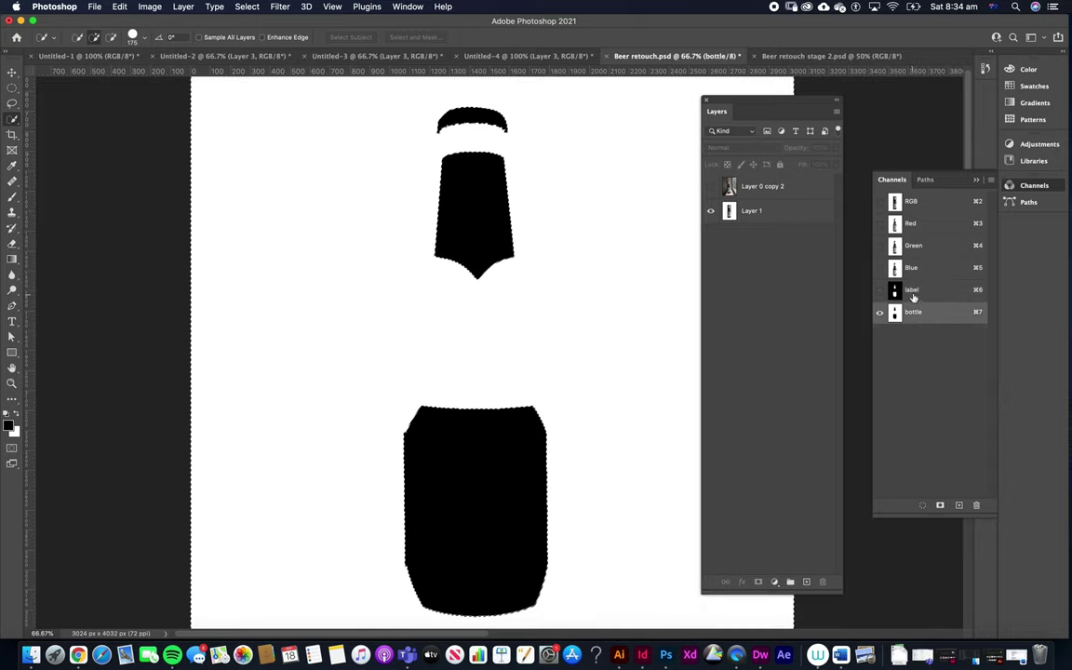
{"action": "left_click", "coordinate": [913, 291]}
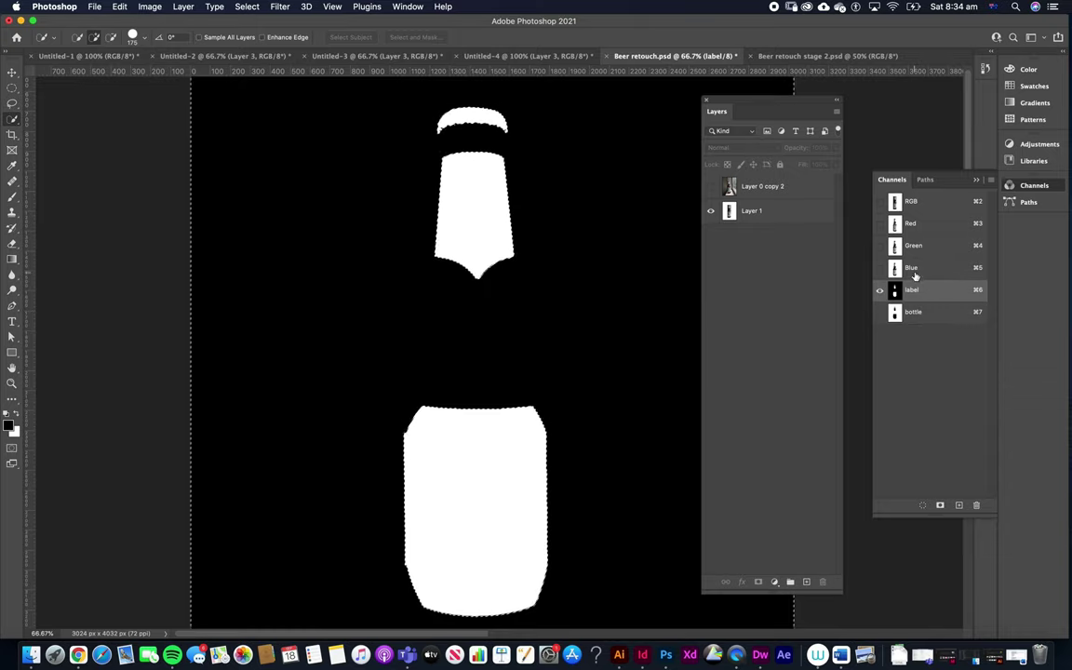
{"action": "left_click", "coordinate": [916, 201]}
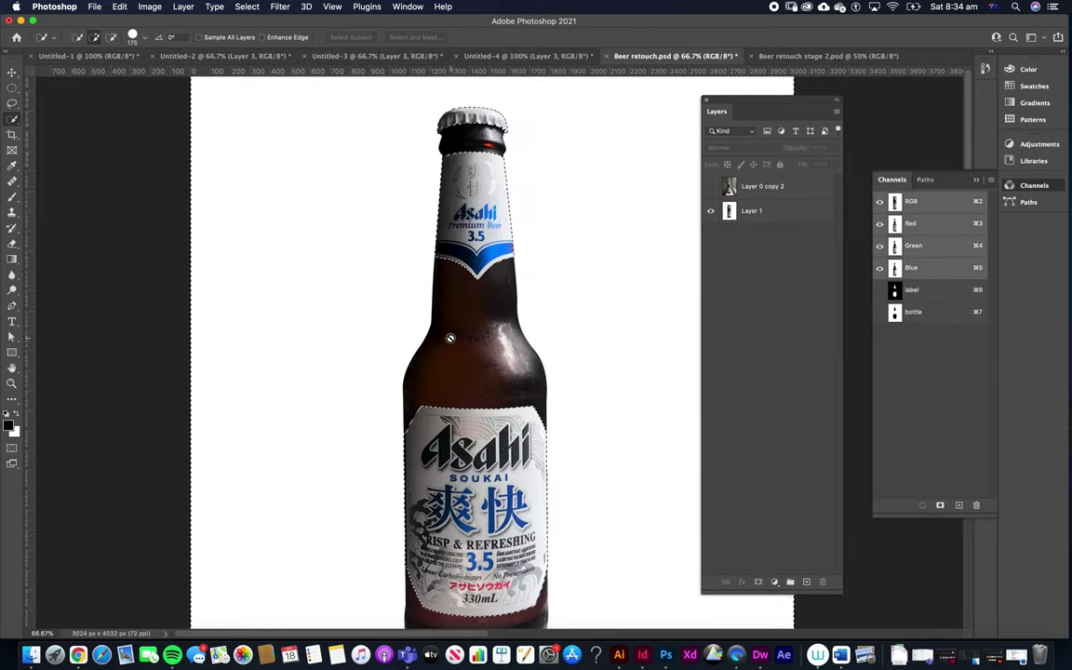
Step: Clear the current selection and load the bottle channel as a new selection
{"action": "key", "text": "super+d"}
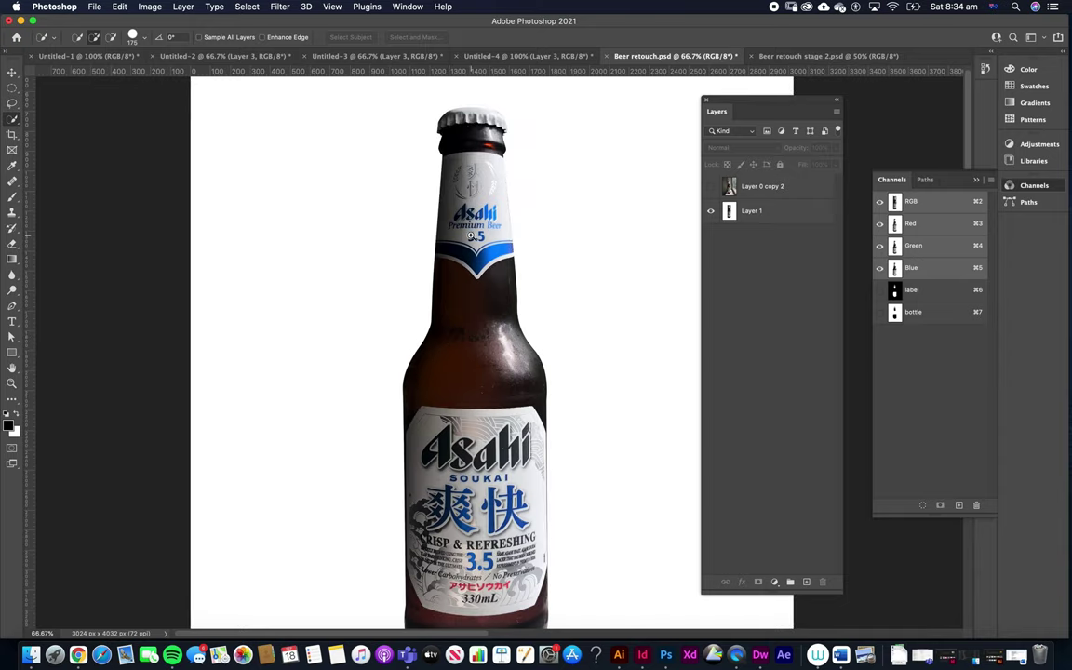
{"action": "left_click", "coordinate": [472, 236], "text": "super"}
{"action": "left_click_drag", "start_coordinate": [472, 236], "coordinate": [389, 334]}
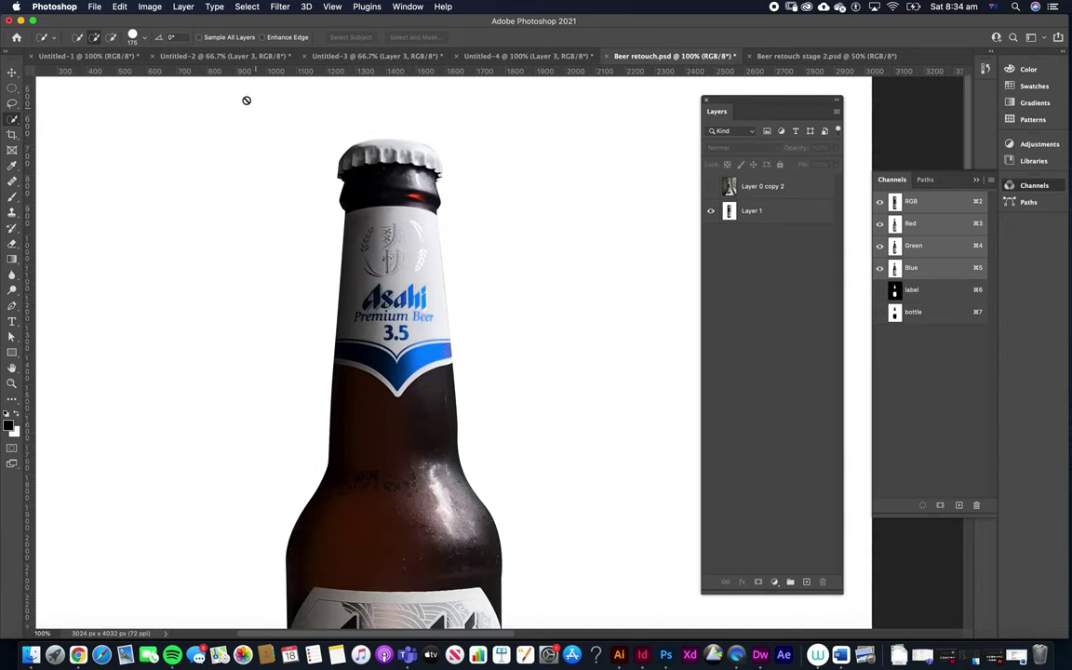
{"action": "left_click", "coordinate": [248, 7]}
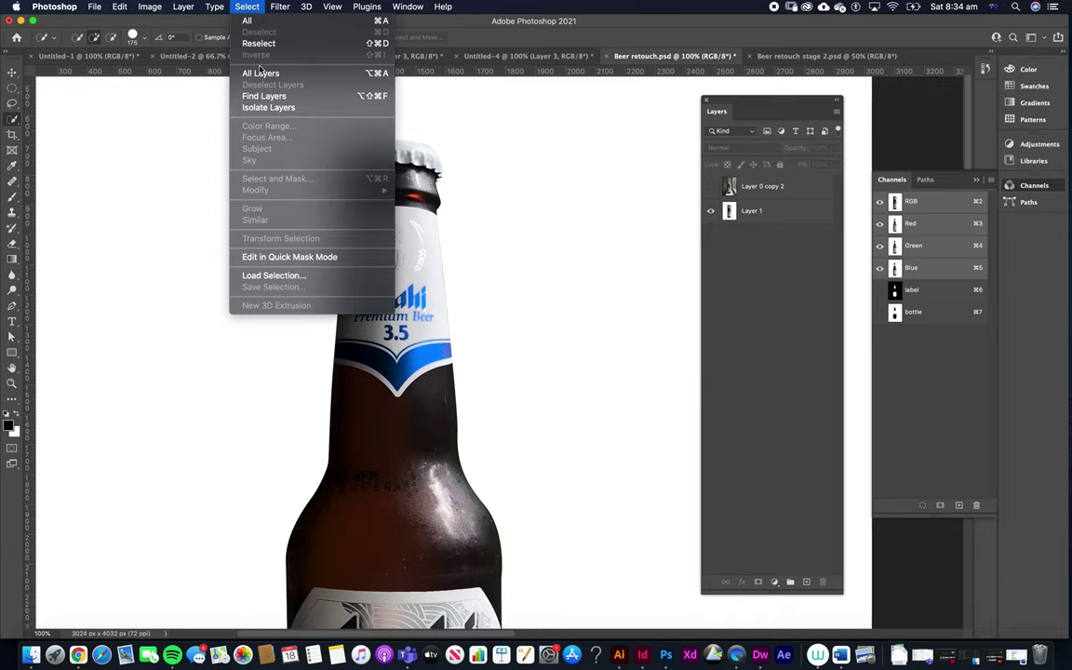
{"action": "left_click", "coordinate": [260, 275]}
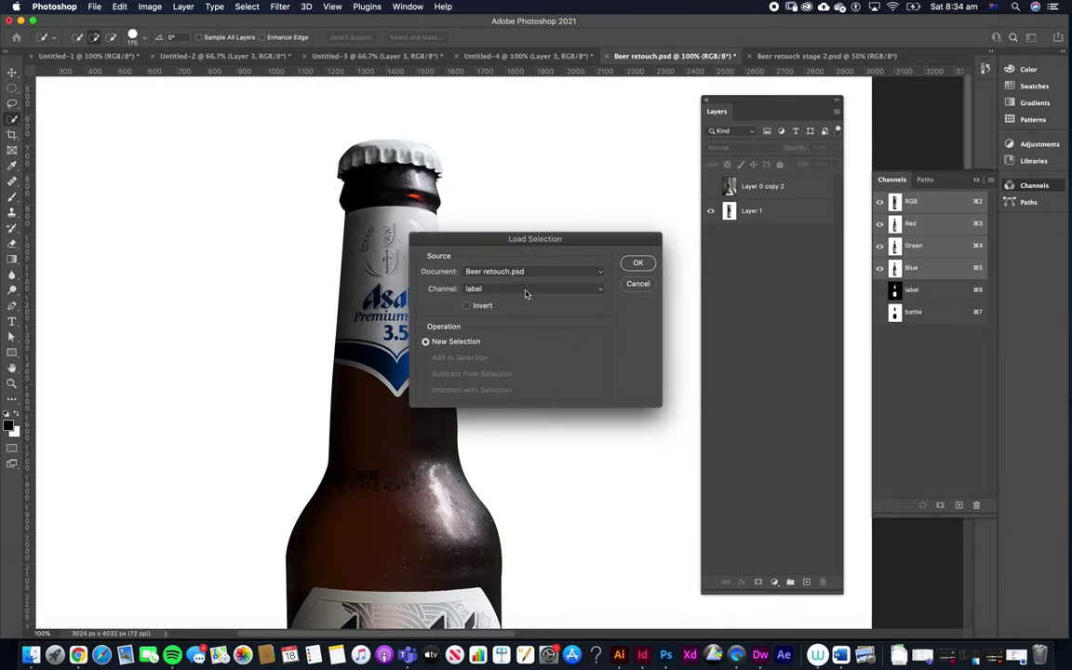
{"action": "left_click", "coordinate": [498, 290]}
{"action": "left_click", "coordinate": [505, 300]}
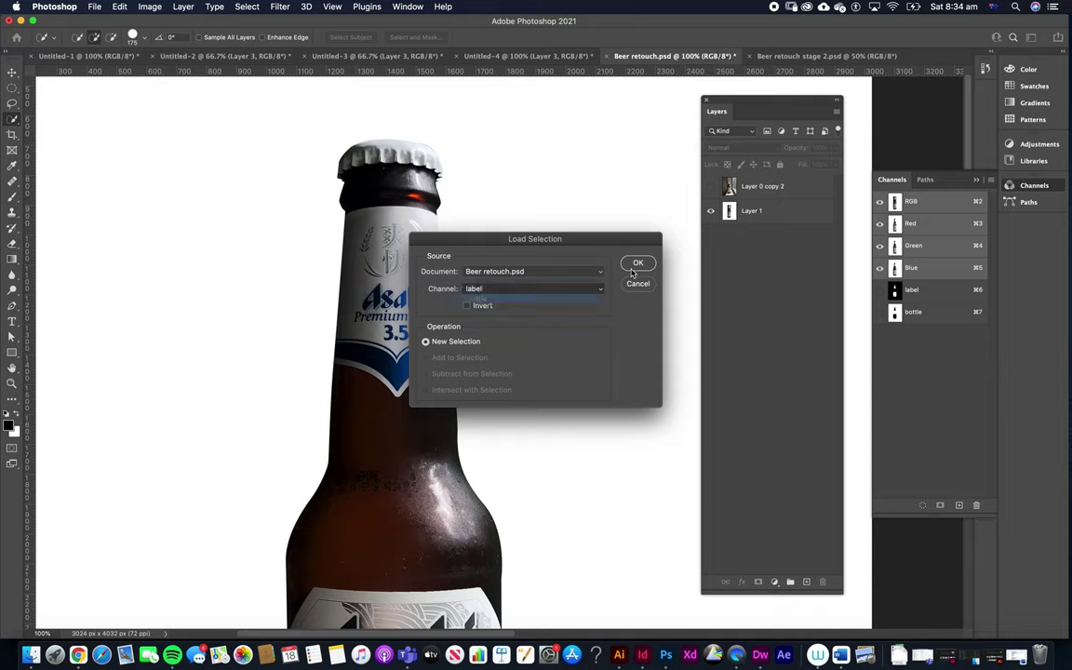
{"action": "left_click", "coordinate": [637, 264]}
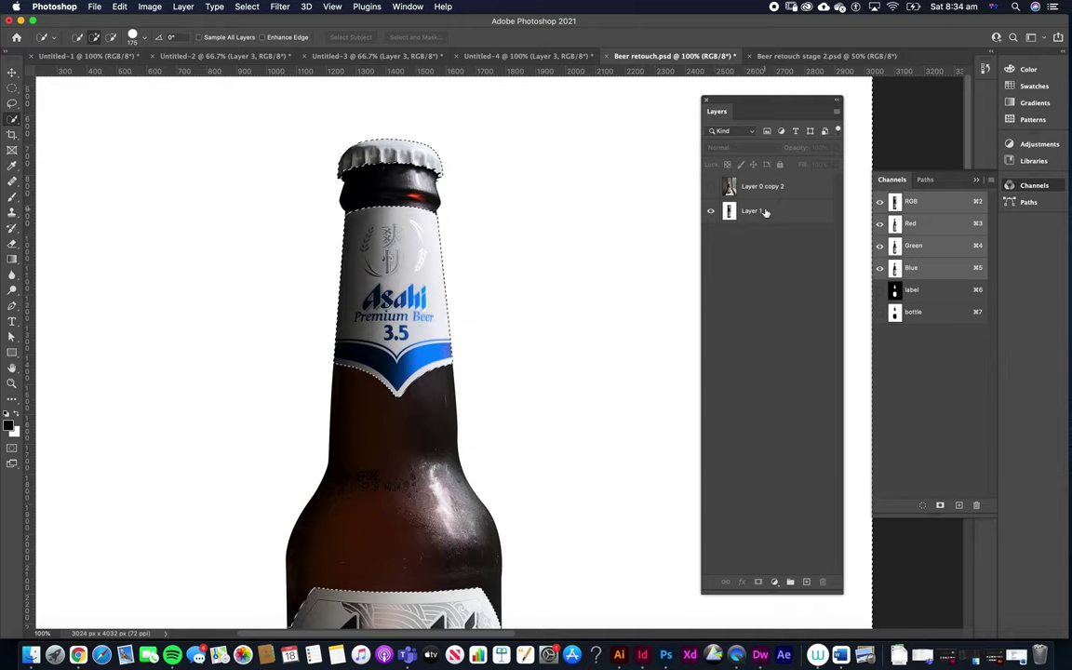
Step: Add a Curves adjustment layer above Layer 1, masked by the loaded bottle selection
{"action": "left_click", "coordinate": [750, 211]}
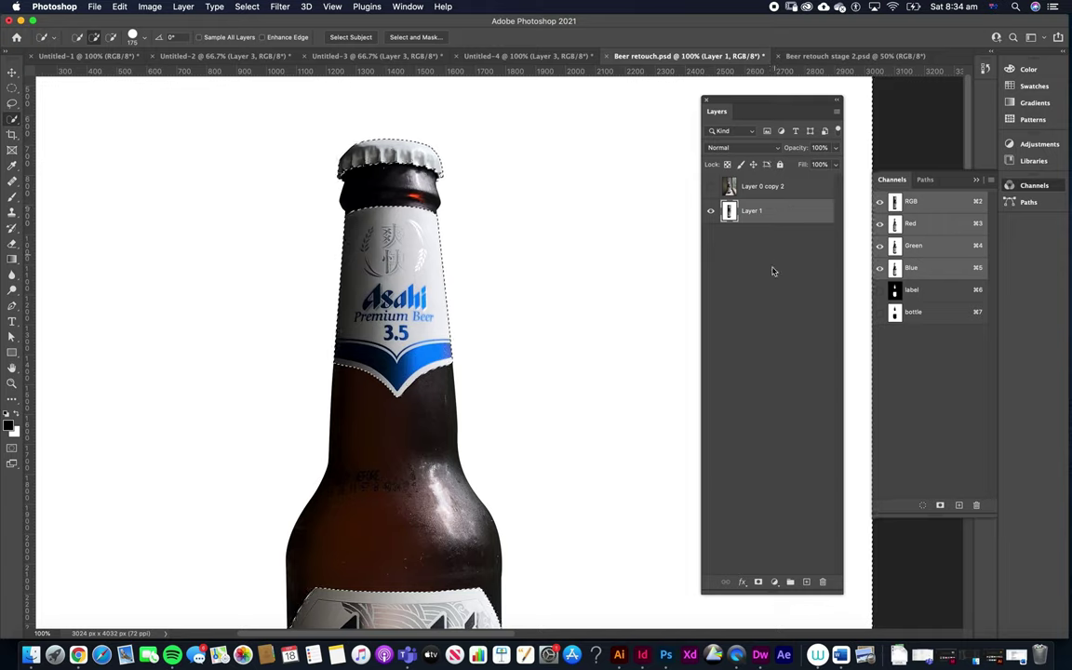
{"action": "left_click", "coordinate": [774, 583]}
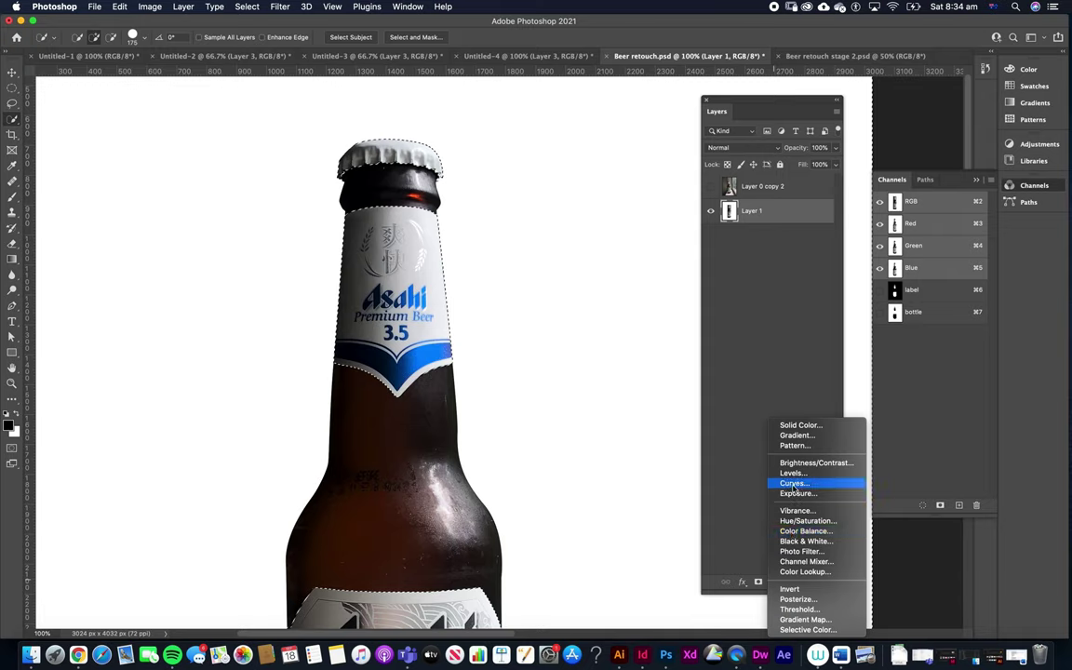
{"action": "left_click", "coordinate": [792, 484]}
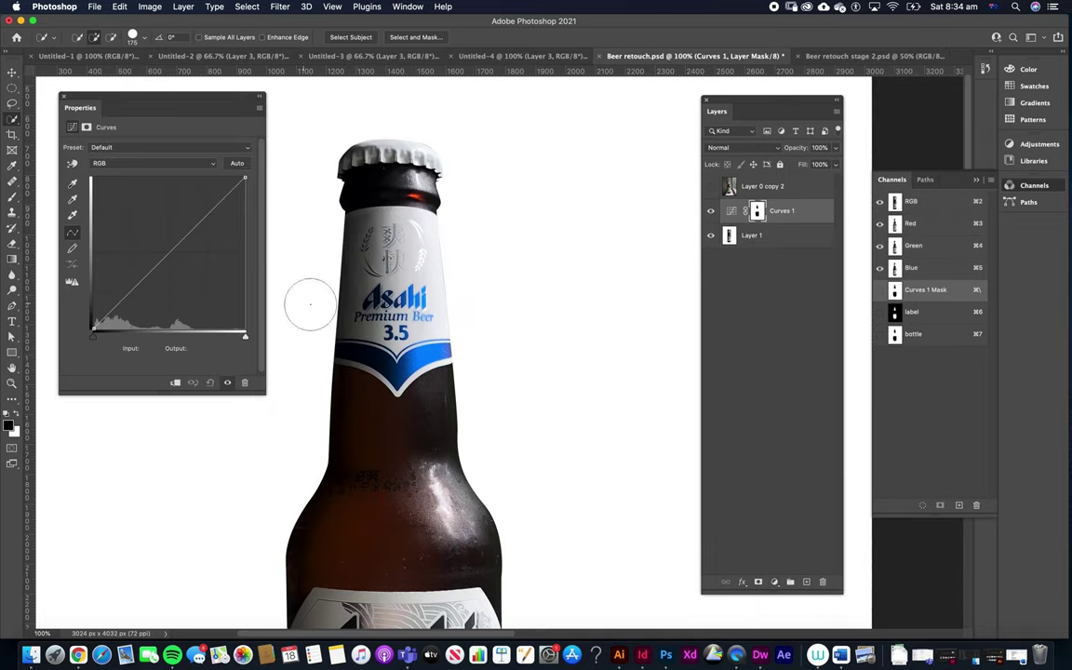
Step: Brighten the bottle glass by raising a point on the RGB curve to input 109, output 203, and inspect the lower bottle
{"action": "left_click", "coordinate": [334, 276], "text": "alt"}
{"action": "left_click_drag", "start_coordinate": [351, 297], "coordinate": [379, 207]}
{"action": "left_click_drag", "start_coordinate": [212, 211], "coordinate": [154, 208]}
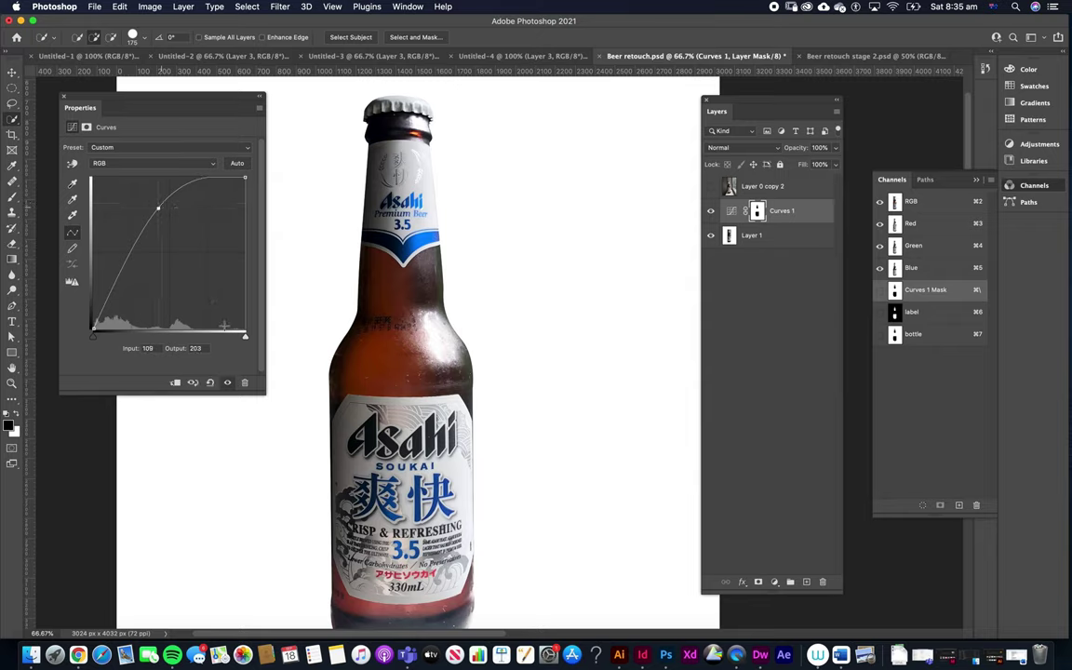
{"action": "left_click", "coordinate": [64, 96]}
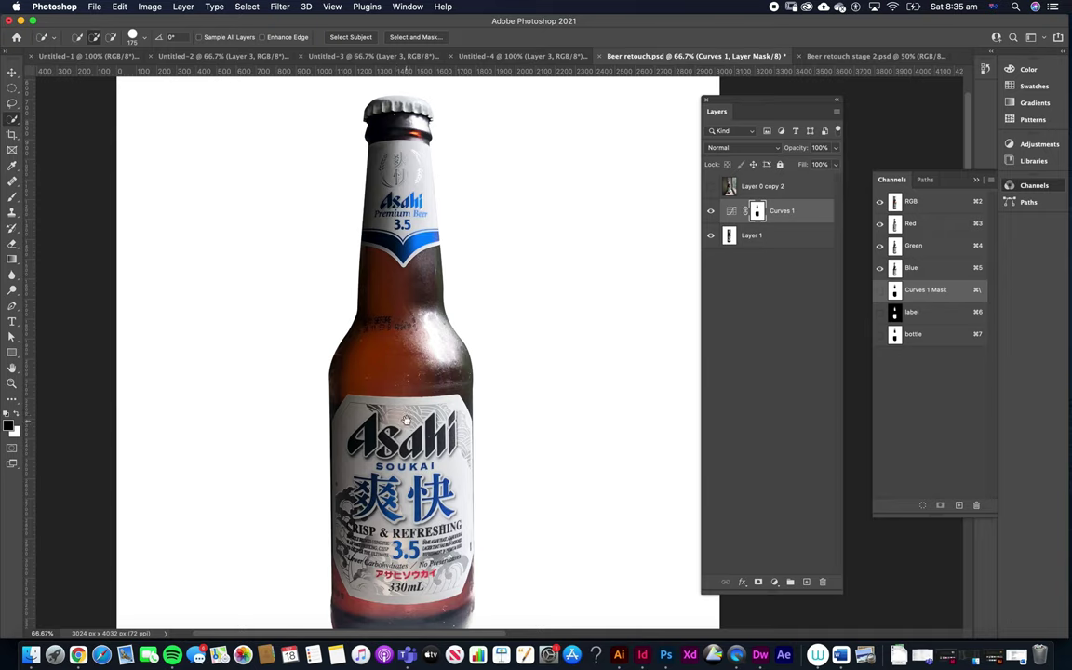
{"action": "left_click_drag", "start_coordinate": [406, 420], "coordinate": [431, 285]}
{"action": "left_click", "coordinate": [467, 471], "text": "super"}
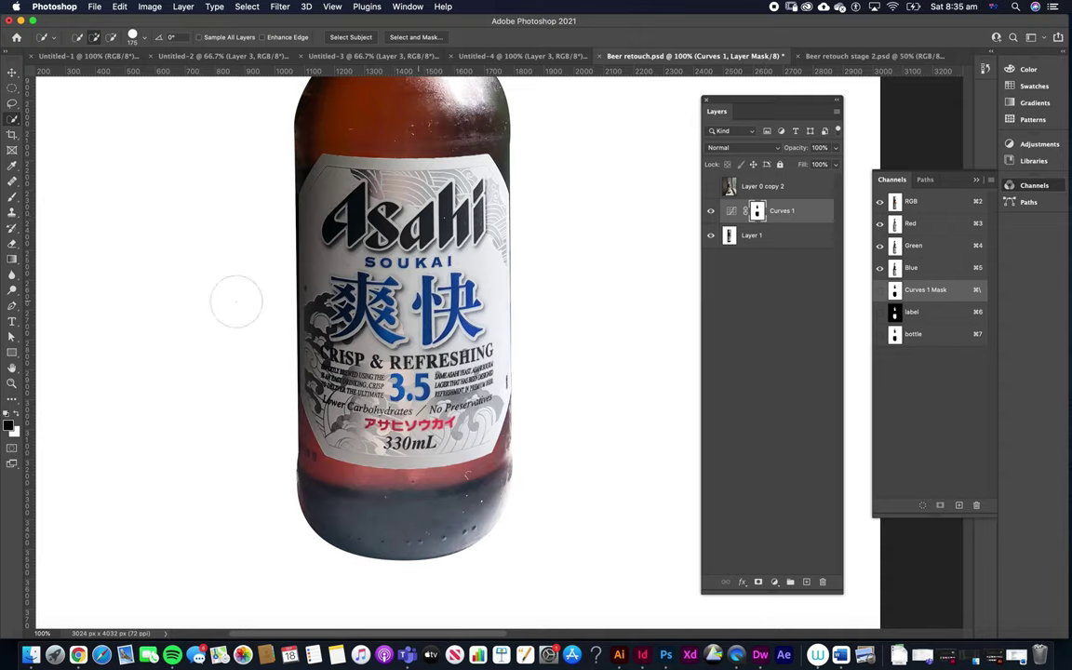
Step: Enlarge the Quick Selection brush to 300 px and set its spacing to 1%
{"action": "key", "text": "bracketright"}
{"action": "key", "text": "bracketright"}
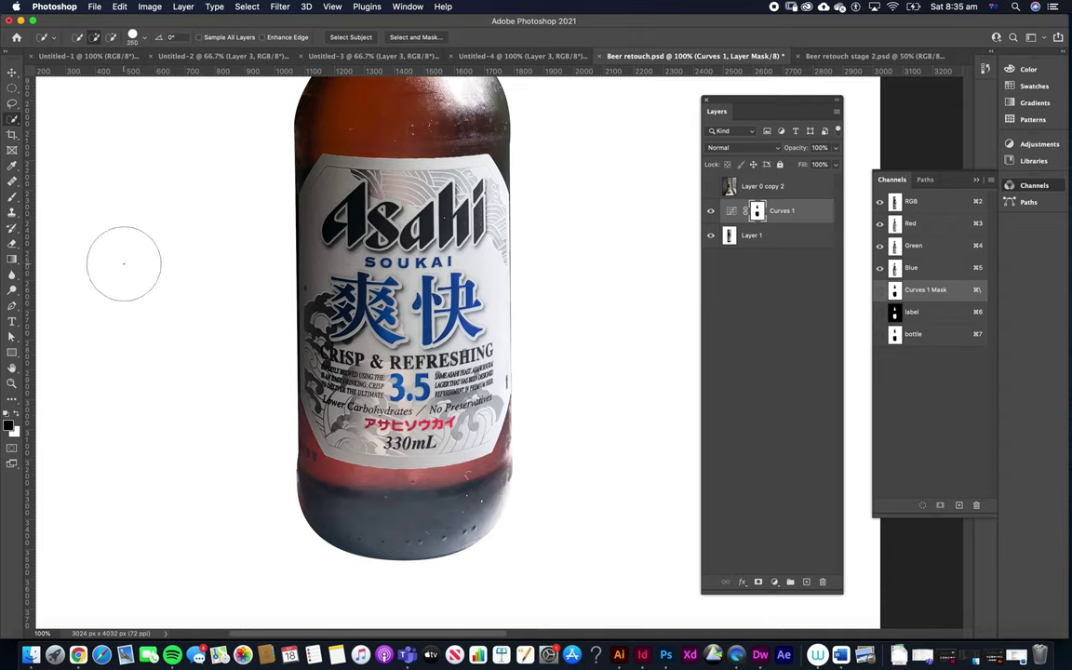
{"action": "key", "text": "bracketright"}
{"action": "left_click", "coordinate": [145, 39]}
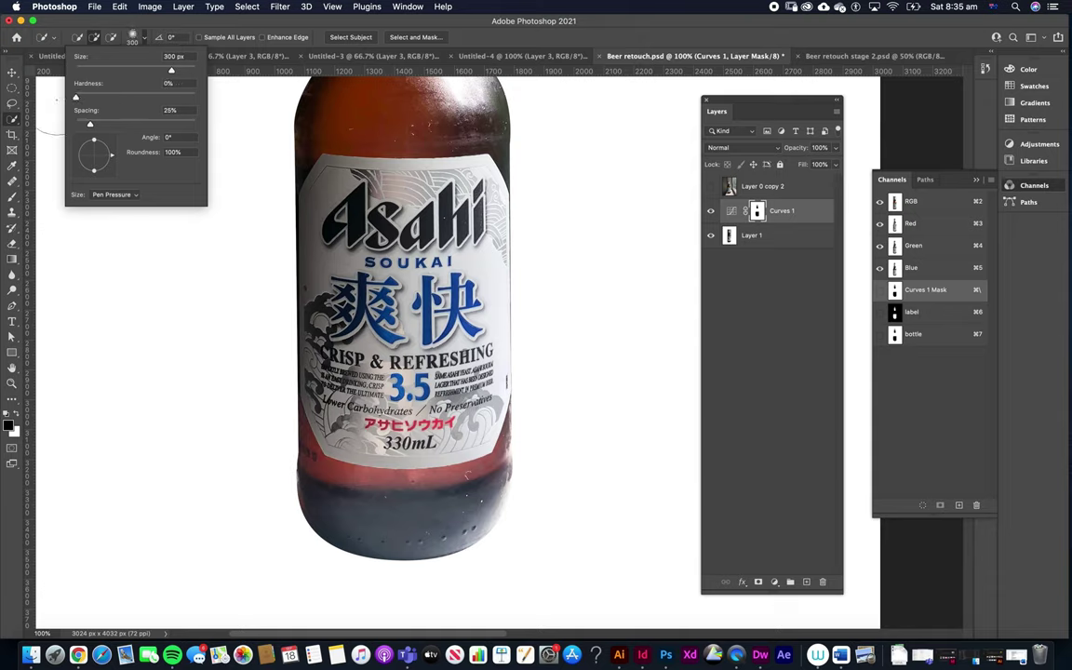
{"action": "left_click_drag", "start_coordinate": [56, 99], "coordinate": [57, 101]}
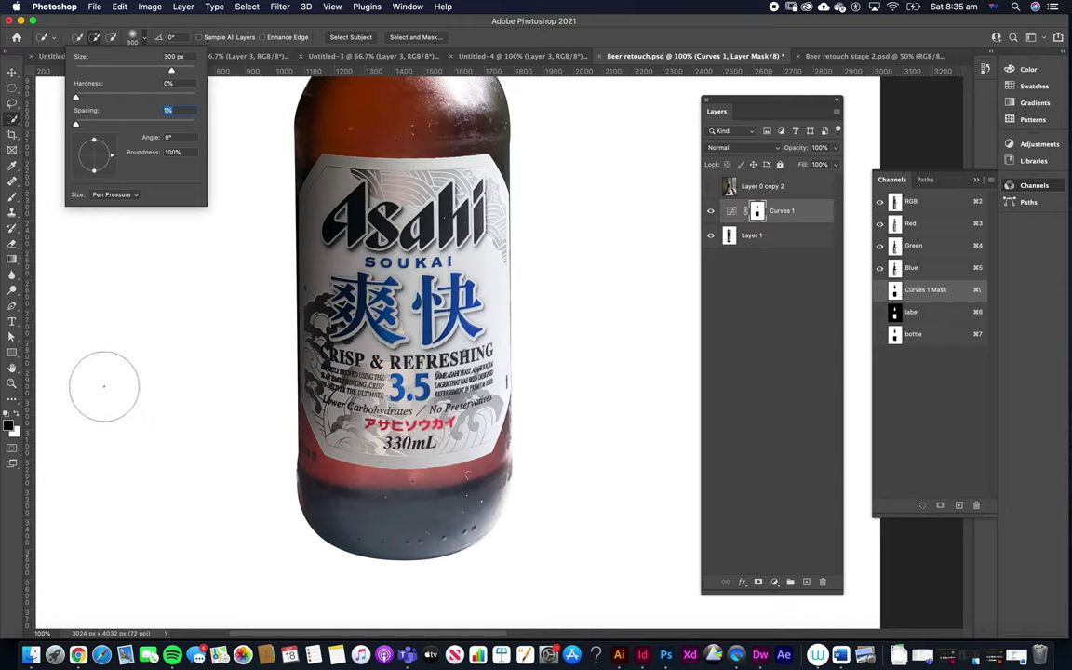
{"action": "left_click", "coordinate": [190, 324]}
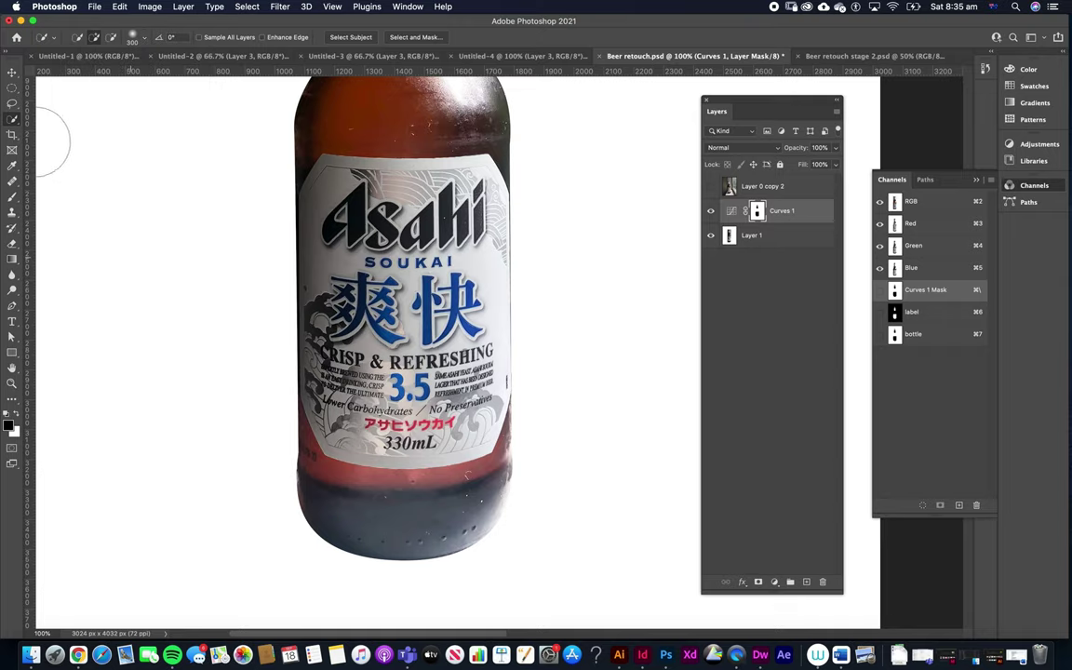
Step: With a soft 400 px black Brush at 77% opacity, paint out the Curves 1 mask over the bottle's base and neck edge
{"action": "key", "text": "b"}
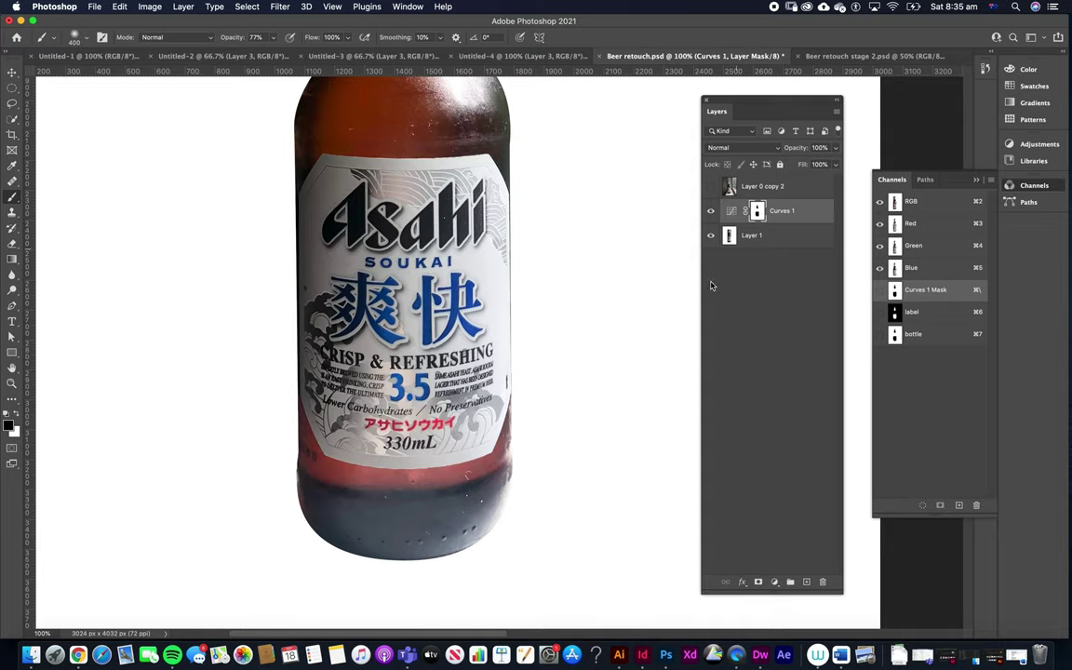
{"action": "mouse_move", "coordinate": [465, 391]}
{"action": "left_mouse_down"}
{"action": "mouse_move", "coordinate": [465, 483]}
{"action": "mouse_move", "coordinate": [423, 567]}
{"action": "mouse_move", "coordinate": [342, 579]}
{"action": "mouse_move", "coordinate": [271, 553]}
{"action": "mouse_move", "coordinate": [361, 574]}
{"action": "left_mouse_up"}
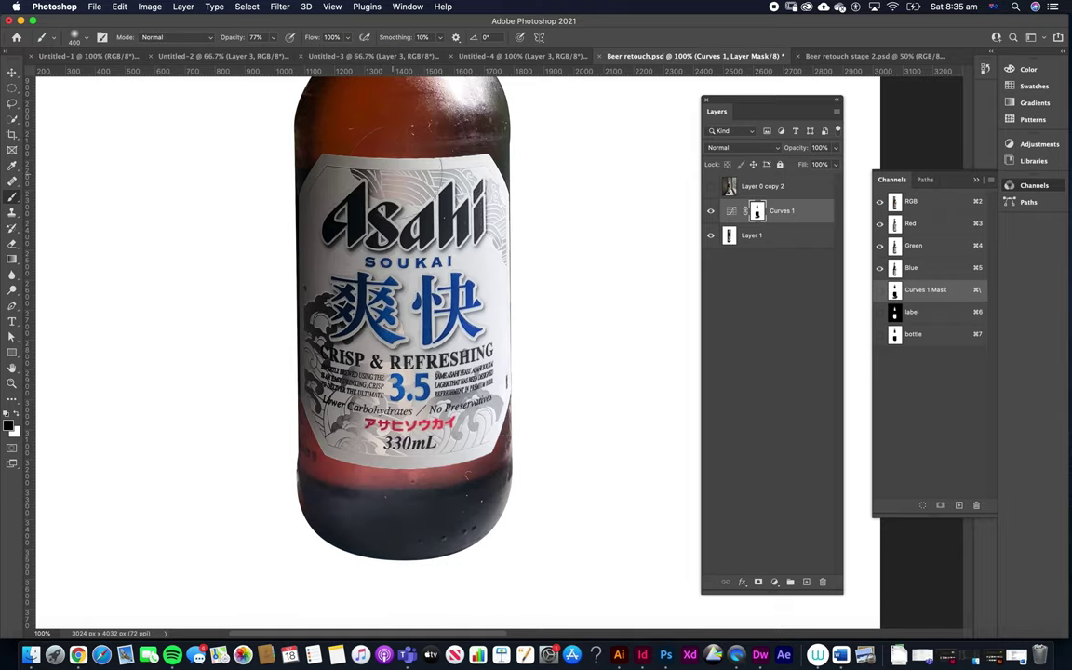
{"action": "left_click_drag", "start_coordinate": [401, 156], "coordinate": [393, 582]}
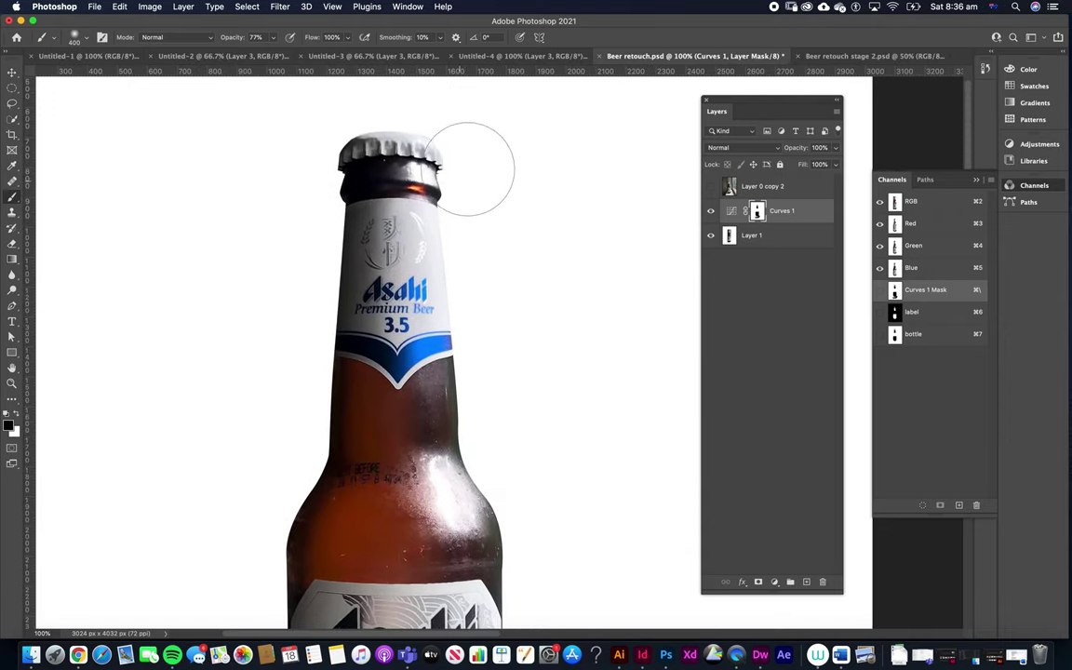
{"action": "mouse_move", "coordinate": [495, 382]}
{"action": "left_mouse_down"}
{"action": "mouse_move", "coordinate": [531, 105]}
{"action": "mouse_move", "coordinate": [485, 262]}
{"action": "left_mouse_up"}
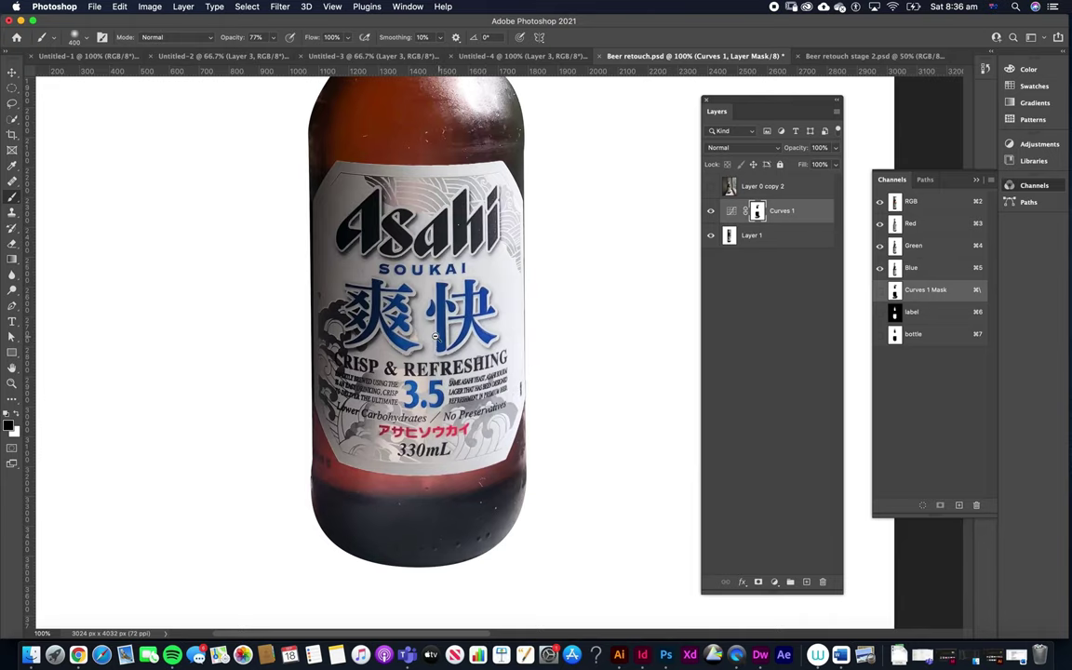
{"action": "left_click", "coordinate": [436, 336], "text": "alt"}
{"action": "left_click_drag", "start_coordinate": [450, 308], "coordinate": [442, 436]}
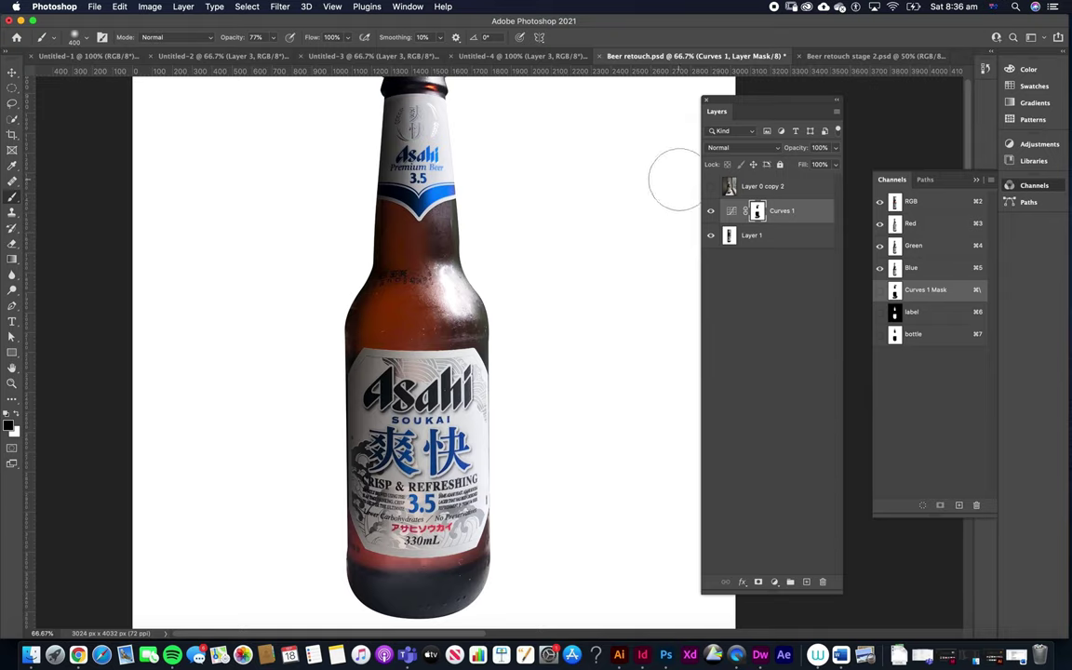
Step: Select Layer 1 and load the saved label channel as a new selection
{"action": "left_click", "coordinate": [752, 236]}
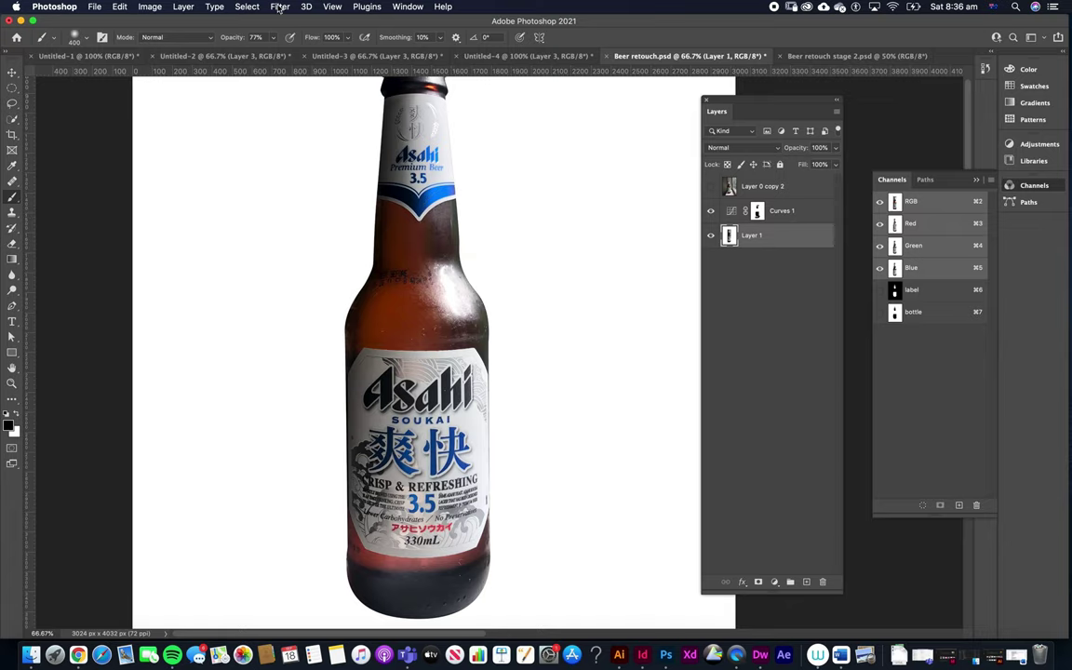
{"action": "left_click", "coordinate": [247, 8]}
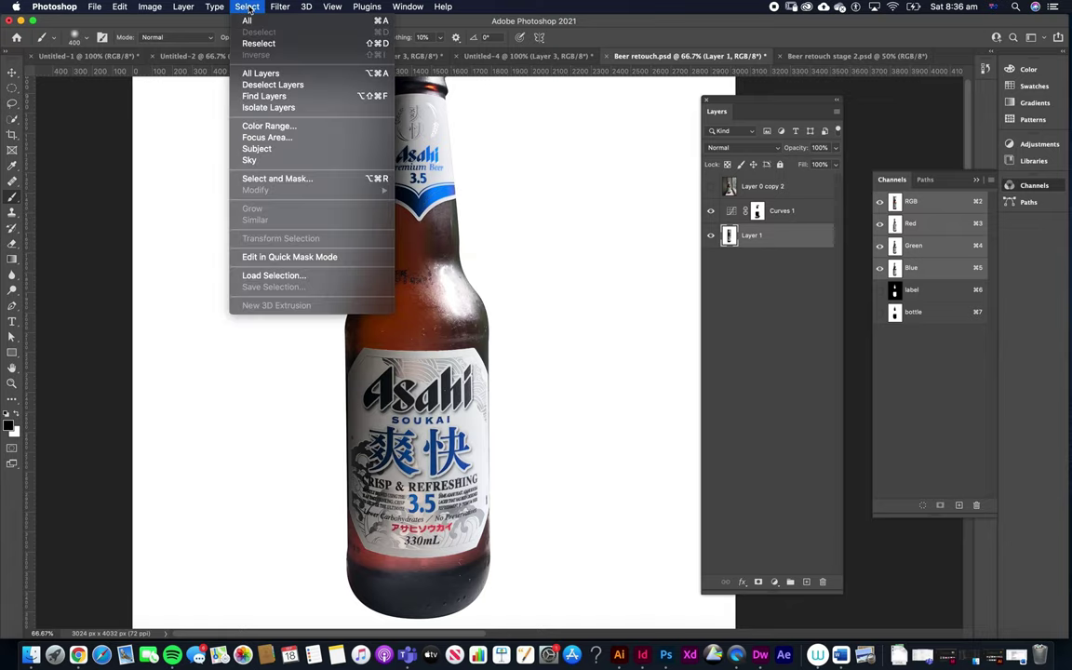
{"action": "left_click", "coordinate": [273, 277]}
{"action": "left_click", "coordinate": [522, 290]}
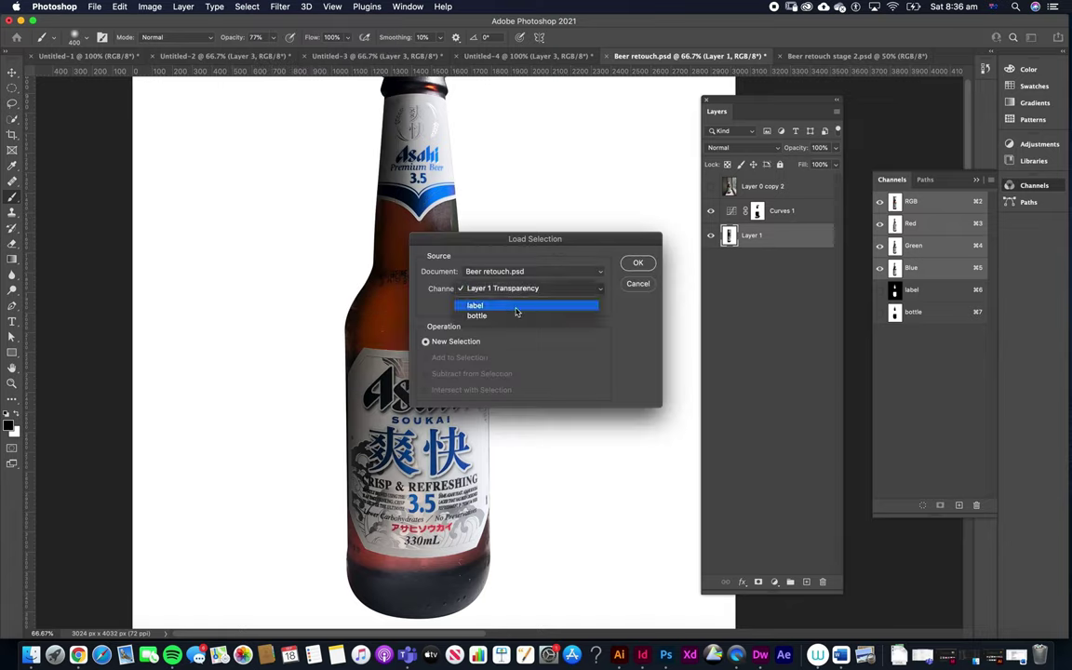
{"action": "left_click", "coordinate": [511, 307]}
{"action": "left_click", "coordinate": [636, 264]}
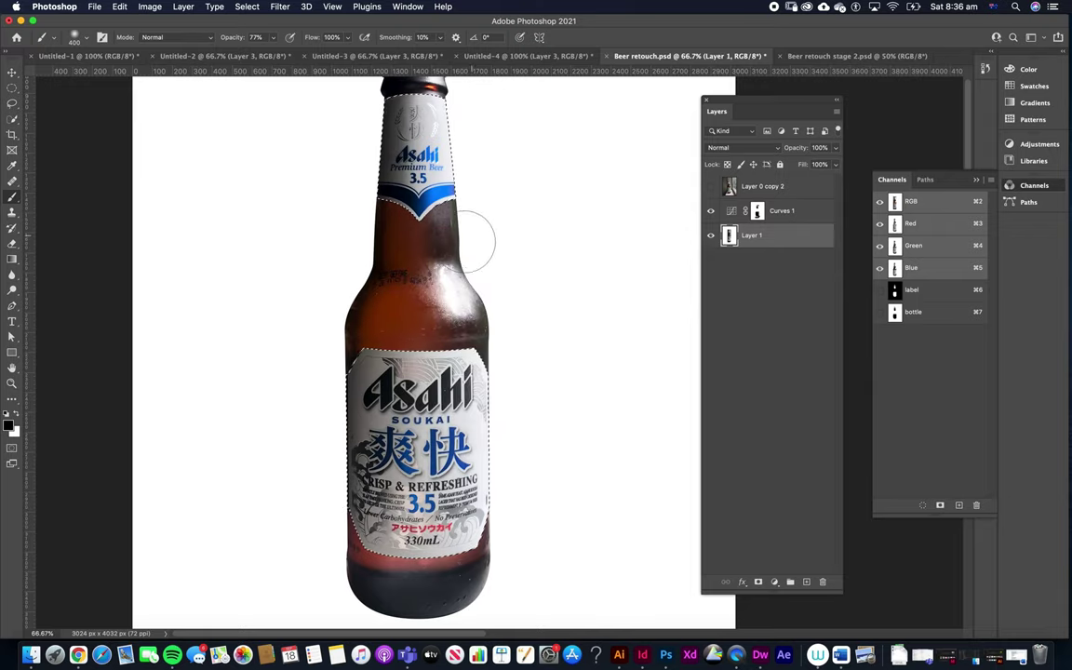
Step: Add a Levels adjustment layer masked by the label selection and set its white input level to 210
{"action": "left_click_drag", "start_coordinate": [458, 229], "coordinate": [453, 266]}
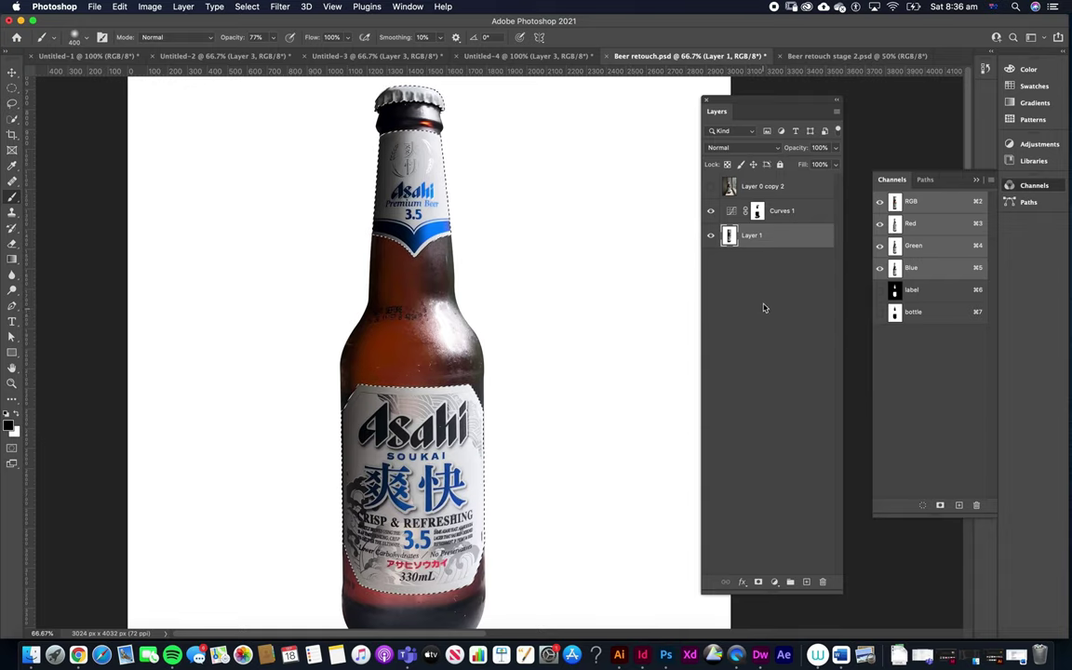
{"action": "left_click", "coordinate": [774, 583]}
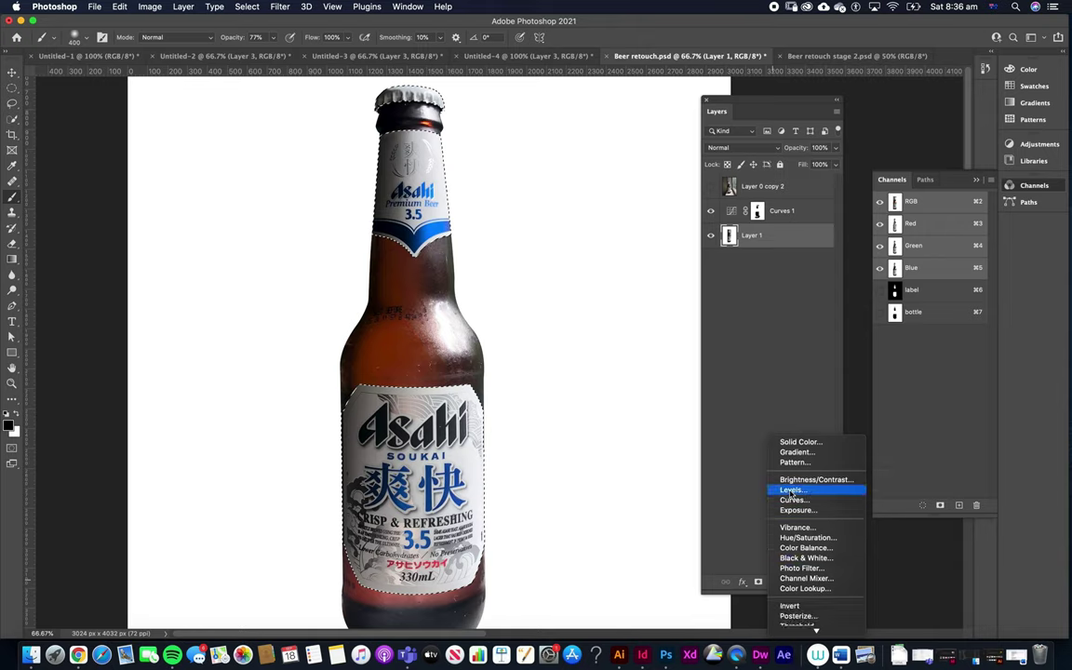
{"action": "left_click", "coordinate": [789, 490]}
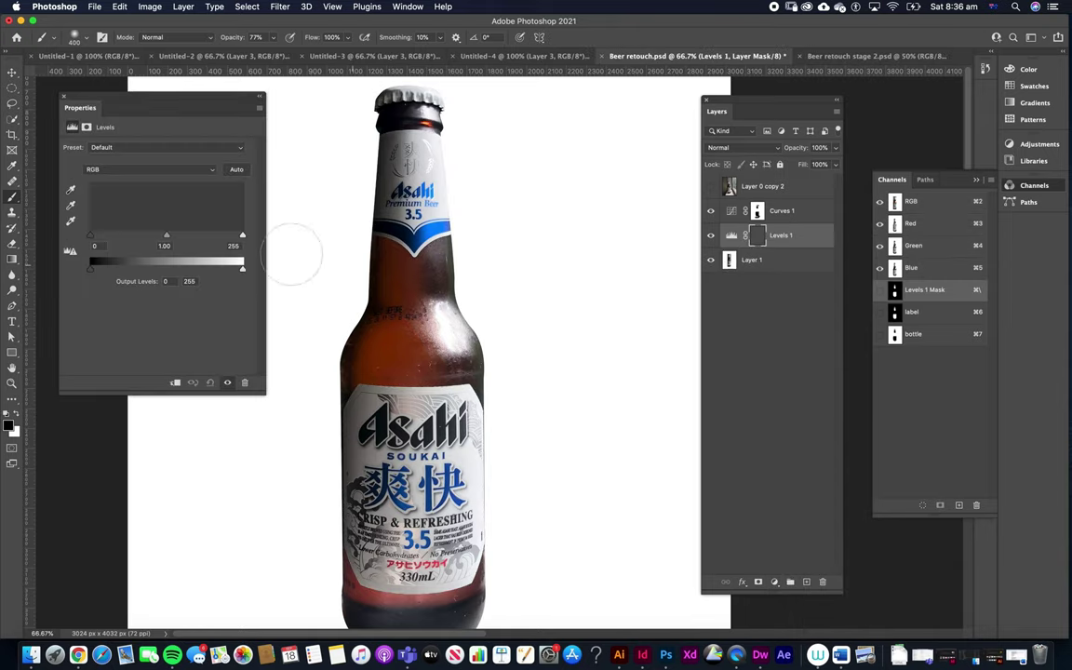
{"action": "mouse_move", "coordinate": [238, 236]}
{"action": "left_mouse_down"}
{"action": "mouse_move", "coordinate": [152, 247]}
{"action": "mouse_move", "coordinate": [244, 239]}
{"action": "mouse_move", "coordinate": [181, 245]}
{"action": "mouse_move", "coordinate": [220, 245]}
{"action": "left_mouse_up"}
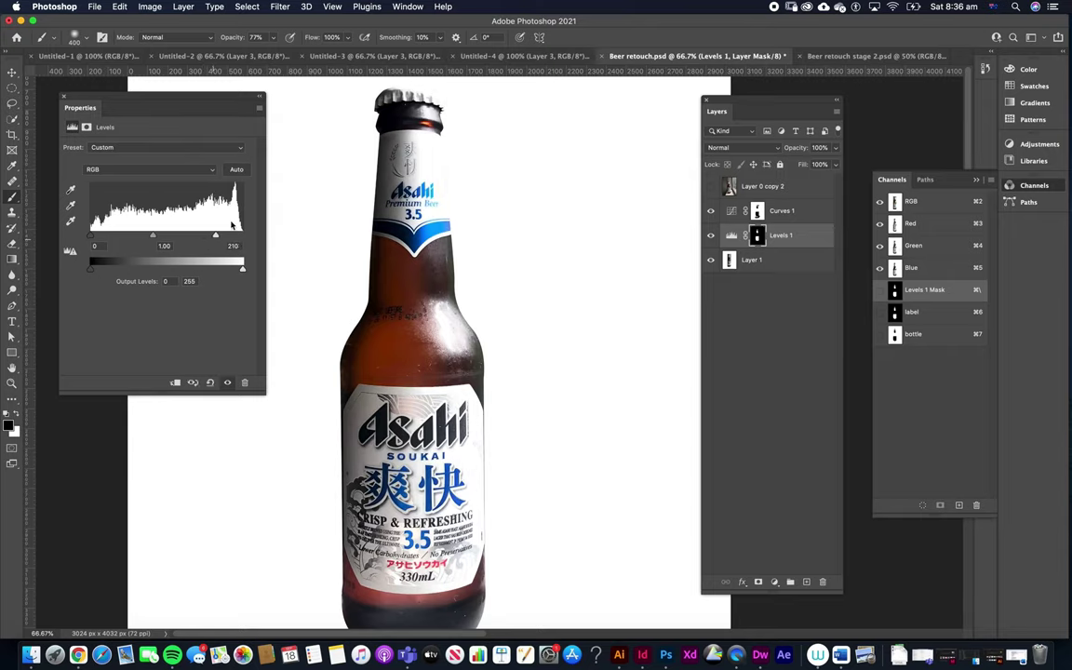
{"action": "left_click", "coordinate": [63, 97]}
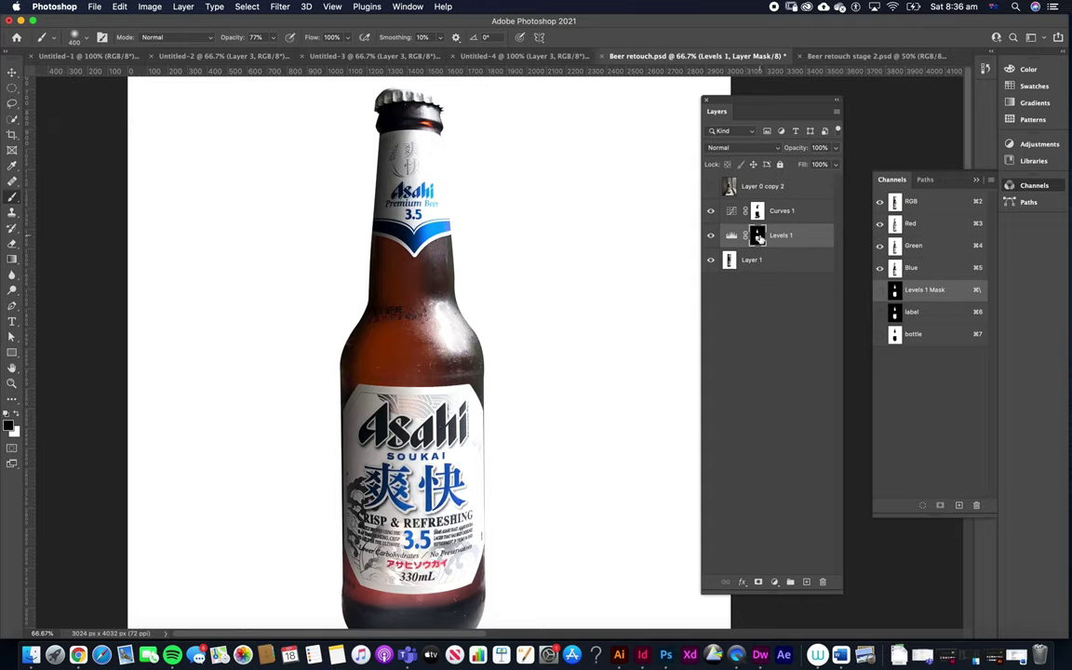
Step: Compare the bottle with the Curves 1 and Levels 1 adjustments hidden and shown, and inspect their effect on glass and labels
{"action": "left_click", "coordinate": [710, 212]}
{"action": "left_click", "coordinate": [710, 212]}
{"action": "left_click", "coordinate": [758, 212]}
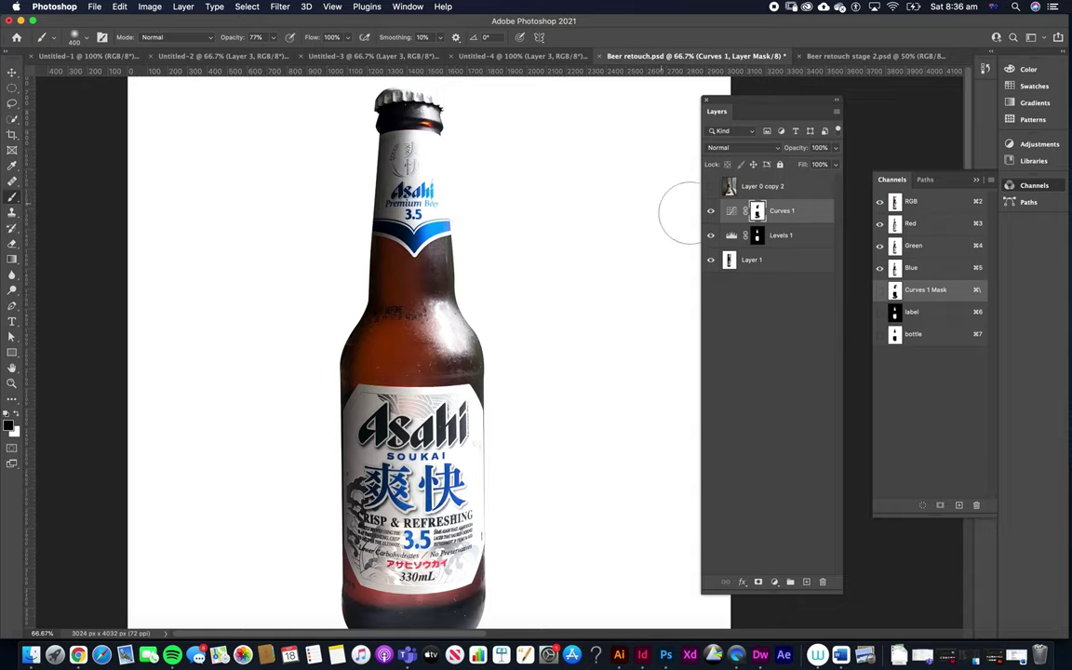
{"action": "left_click", "coordinate": [758, 235]}
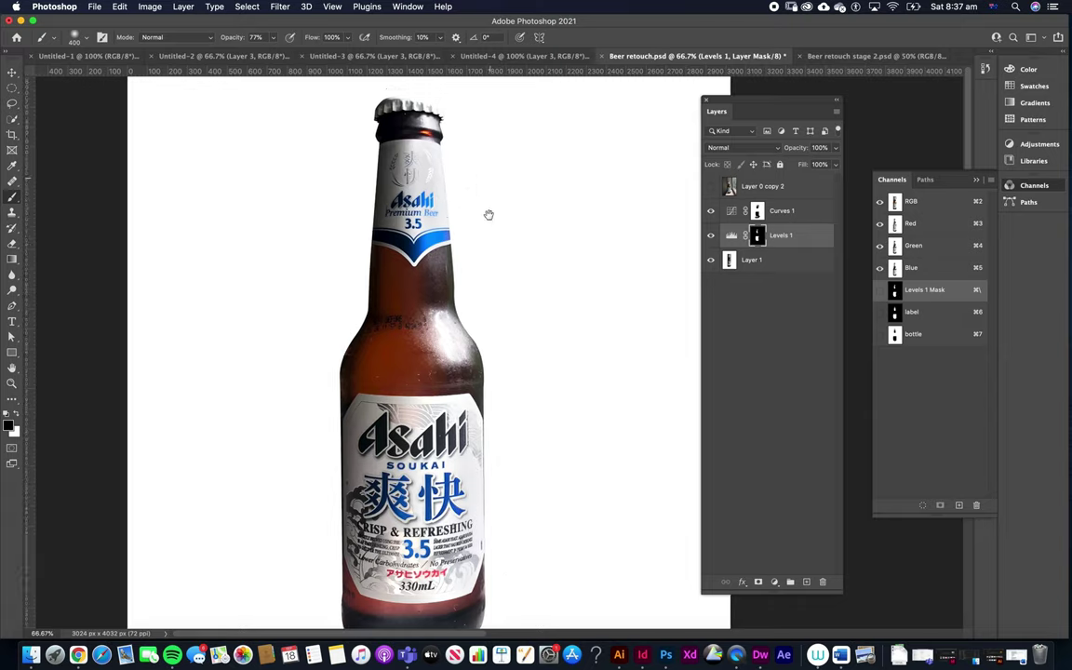
{"action": "scroll", "coordinate": [484, 186], "scroll_direction": "up", "scroll_amount": 3}
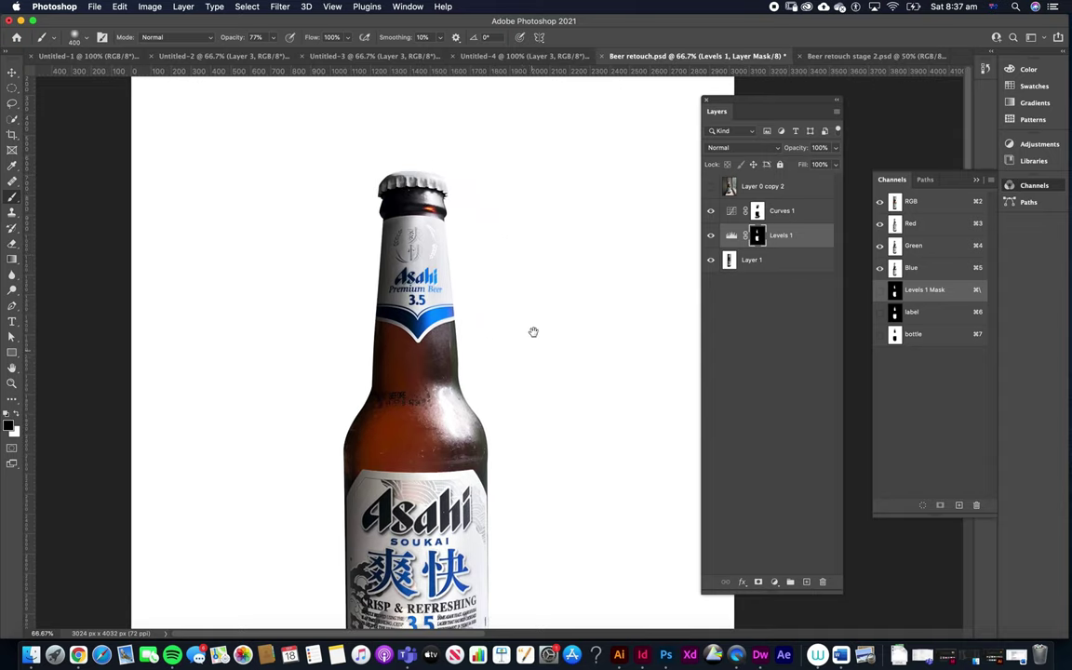
{"action": "mouse_move", "coordinate": [533, 330]}
{"action": "left_mouse_down"}
{"action": "mouse_move", "coordinate": [549, 208]}
{"action": "mouse_move", "coordinate": [553, 256]}
{"action": "mouse_move", "coordinate": [546, 233]}
{"action": "left_mouse_up"}
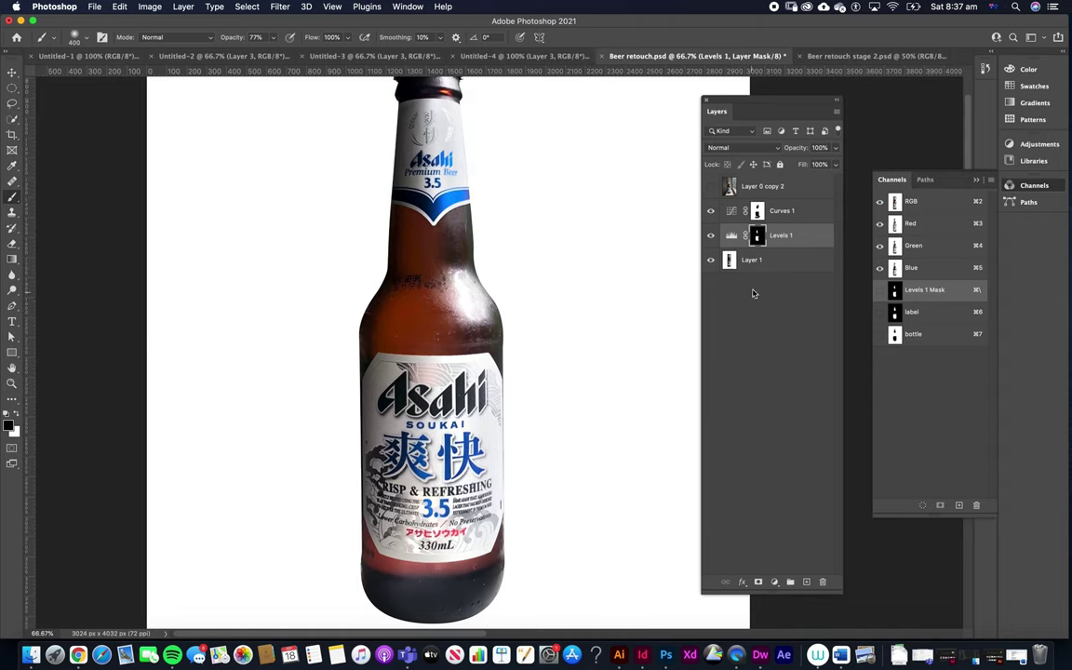
{"action": "left_click", "coordinate": [711, 212]}
{"action": "left_click", "coordinate": [711, 212]}
{"action": "left_click", "coordinate": [711, 236]}
{"action": "left_click", "coordinate": [711, 237]}
{"action": "left_click", "coordinate": [711, 236]}
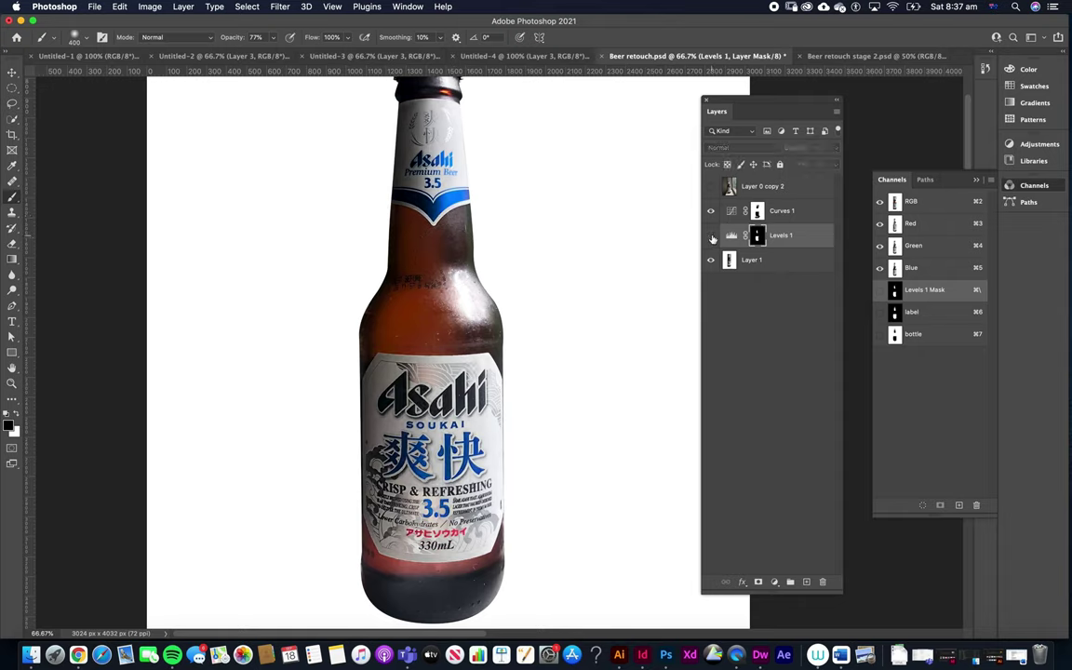
{"action": "left_click", "coordinate": [711, 237]}
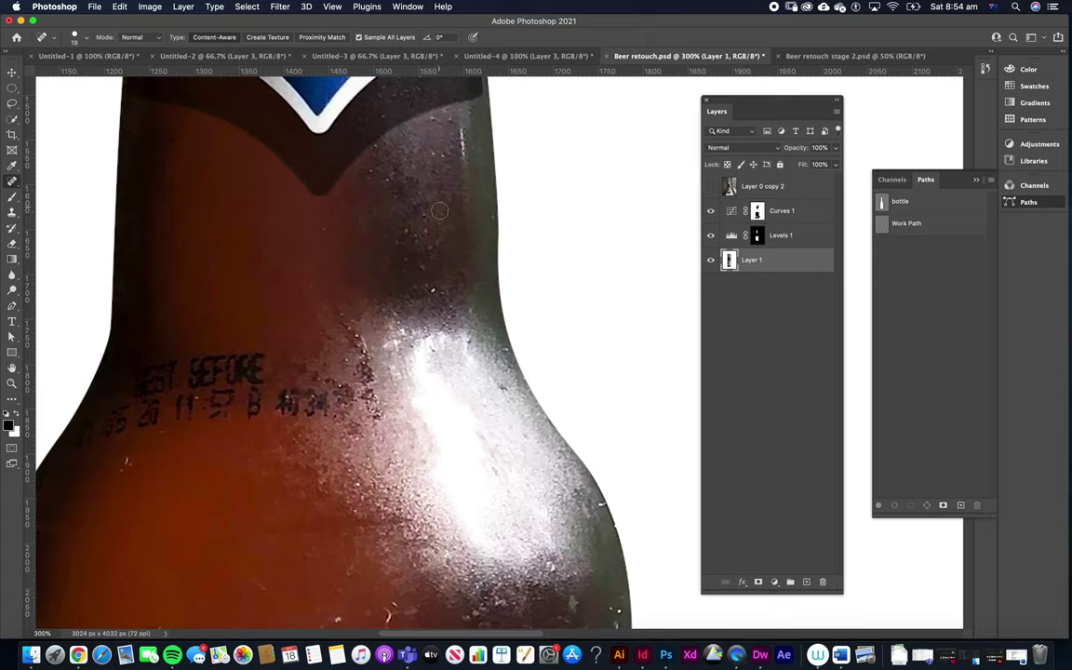
Step: Choose the Spot Healing Brush with Sample All Layers on and add a new empty layer above Layer 1 for the healing
{"action": "left_click", "coordinate": [14, 182]}
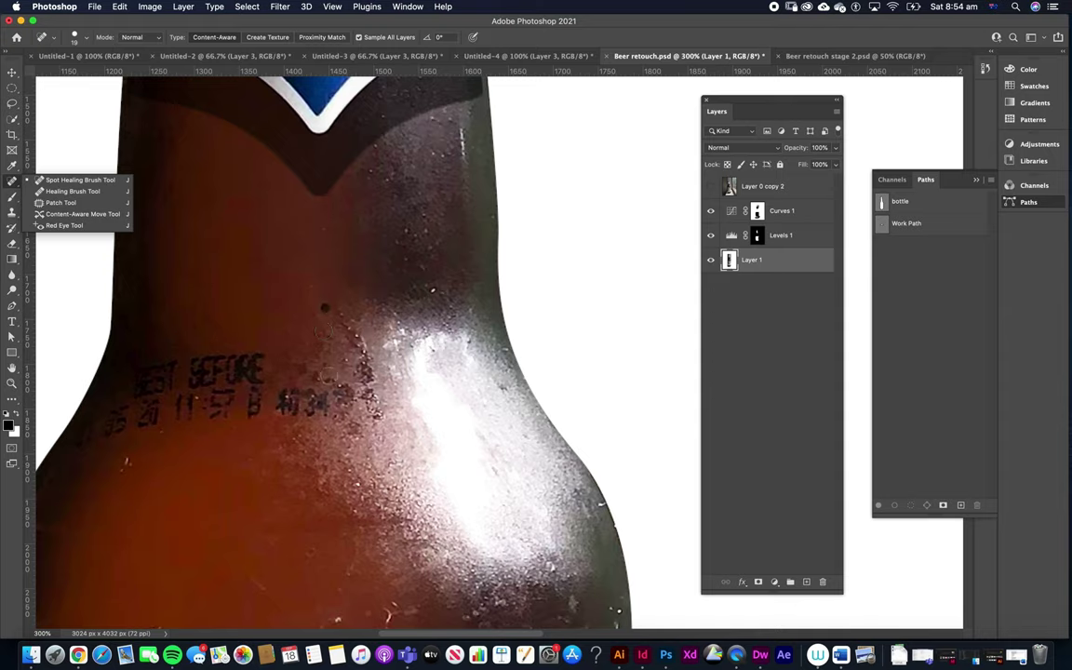
{"action": "left_click_drag", "start_coordinate": [291, 278], "coordinate": [290, 361]}
{"action": "left_click_drag", "start_coordinate": [349, 312], "coordinate": [351, 405]}
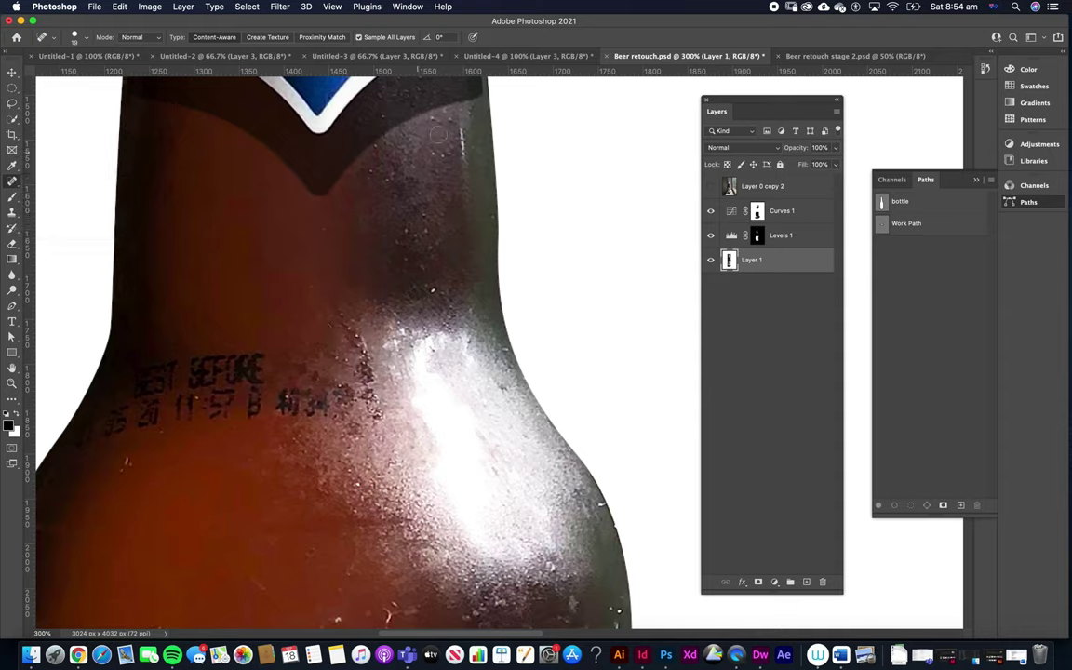
{"action": "left_click", "coordinate": [807, 580]}
{"action": "left_click", "coordinate": [358, 36]}
Step: Heal the highlight streak on the neck and the white specks and scratches on the shoulder glass above the main label
{"action": "left_click_drag", "start_coordinate": [459, 133], "coordinate": [460, 158]}
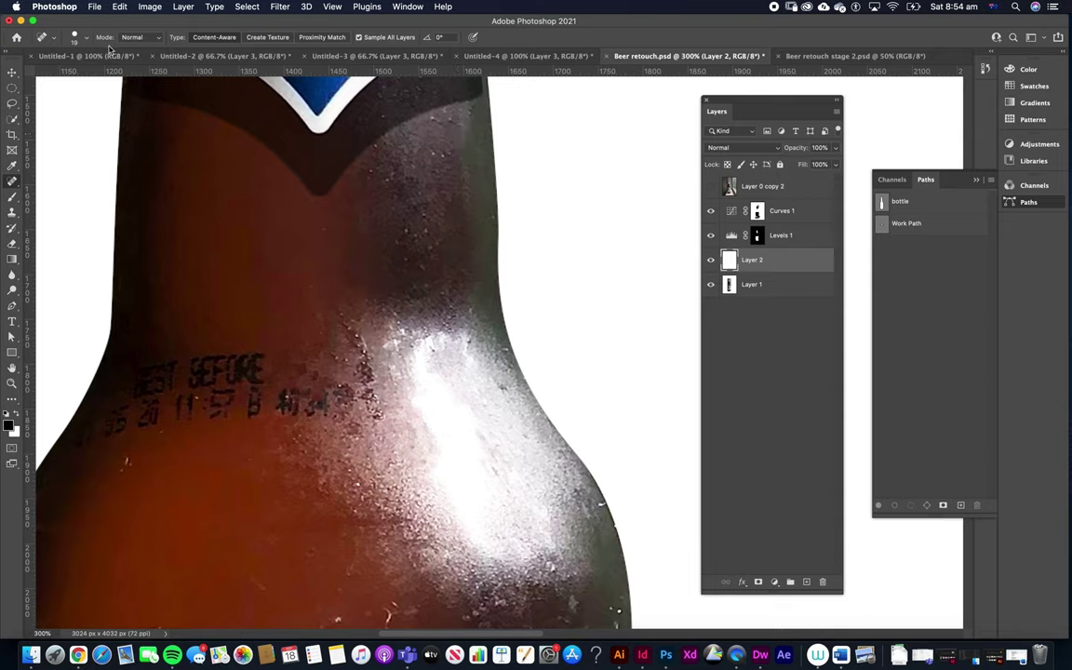
{"action": "left_click_drag", "start_coordinate": [246, 316], "coordinate": [274, 214]}
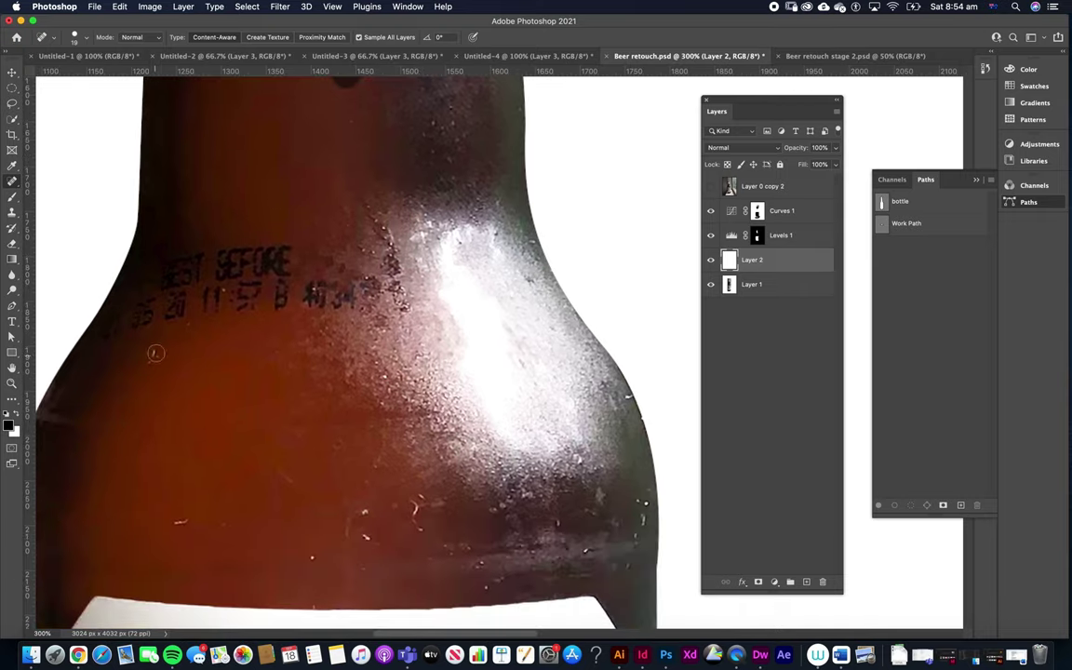
{"action": "left_click", "coordinate": [179, 521]}
{"action": "left_click", "coordinate": [367, 511]}
{"action": "left_click", "coordinate": [365, 536]}
{"action": "left_click", "coordinate": [312, 558]}
{"action": "left_click_drag", "start_coordinate": [418, 507], "coordinate": [416, 534]}
{"action": "left_click_drag", "start_coordinate": [500, 482], "coordinate": [457, 404]}
{"action": "left_click", "coordinate": [602, 425]}
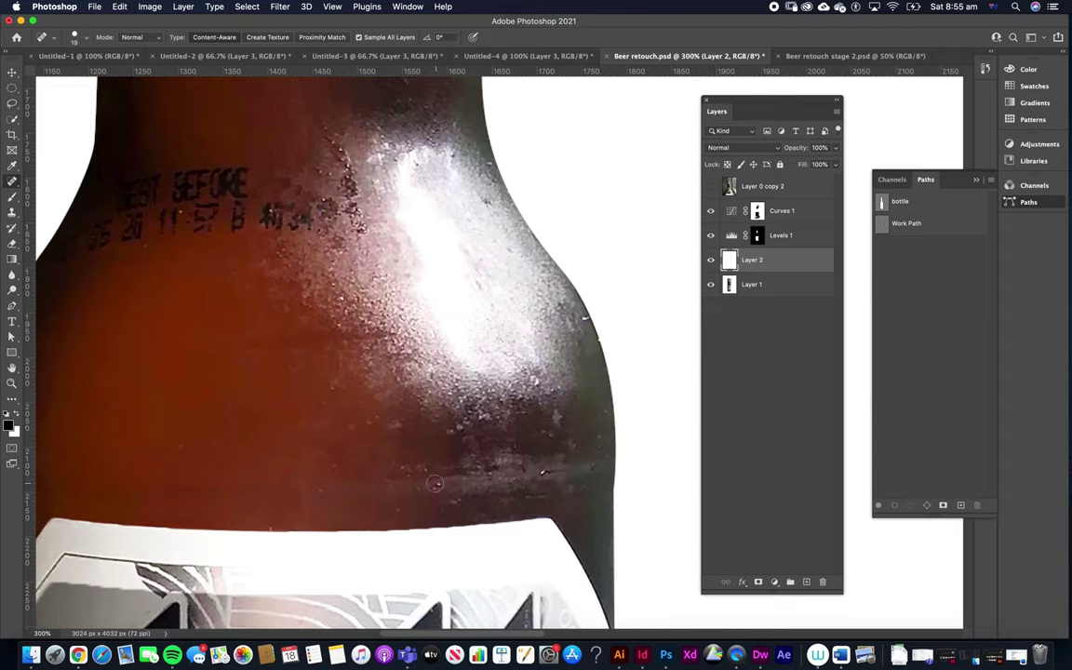
{"action": "left_click", "coordinate": [584, 317]}
Step: Heal a speck on the glass below the neck label, and compare the retouching with Layer 2 hidden and shown
{"action": "scroll", "coordinate": [405, 298], "scroll_direction": "up", "scroll_amount": 5}
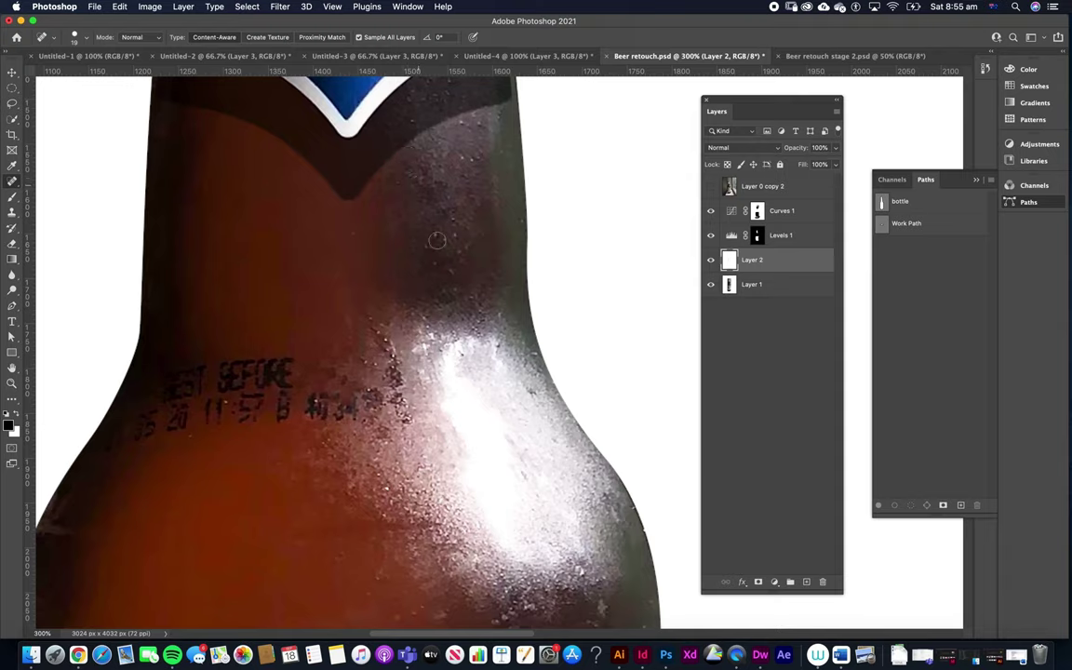
{"action": "left_click", "coordinate": [457, 241]}
{"action": "left_click_drag", "start_coordinate": [409, 166], "coordinate": [455, 440]}
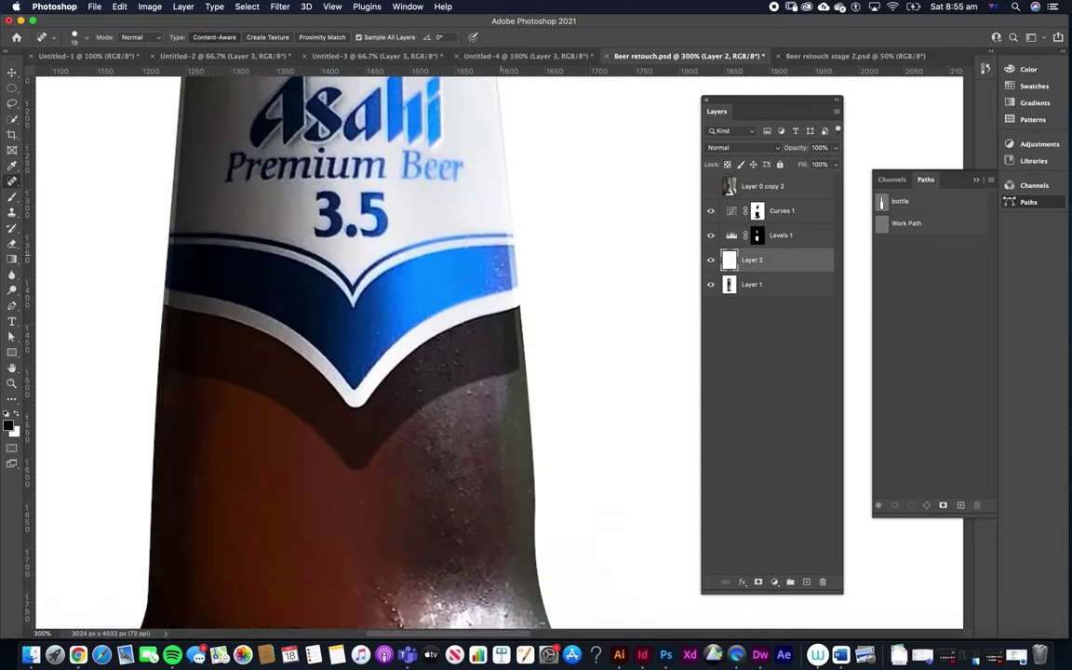
{"action": "left_click_drag", "start_coordinate": [500, 279], "coordinate": [511, 121]}
{"action": "left_click_drag", "start_coordinate": [465, 520], "coordinate": [454, 257]}
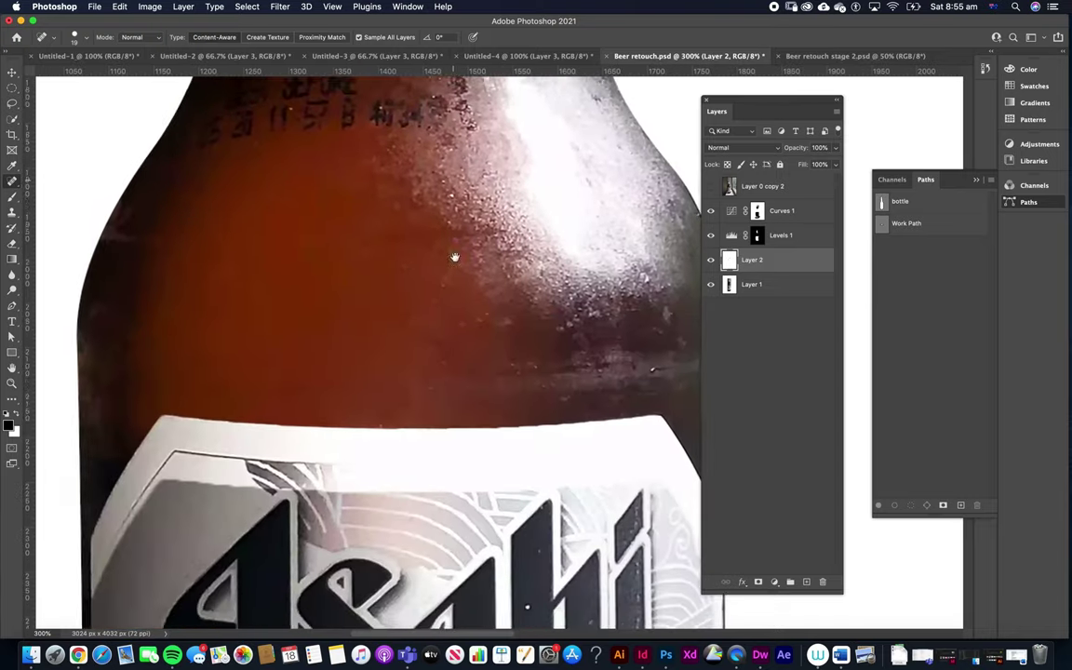
{"action": "scroll", "coordinate": [454, 257], "scroll_direction": "down", "scroll_amount": 3}
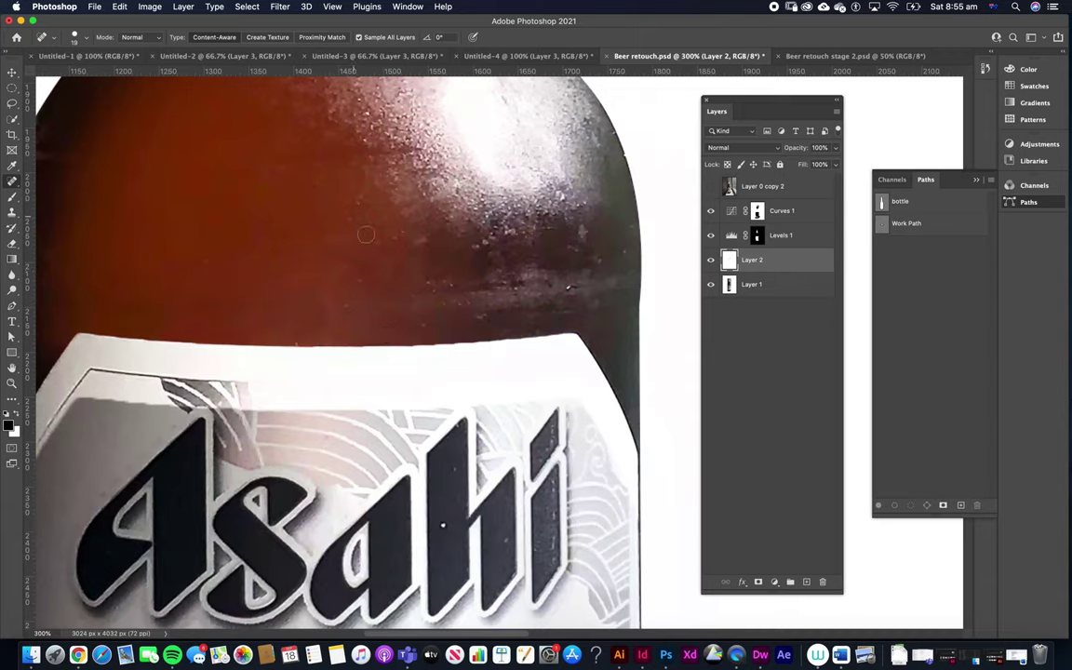
{"action": "left_click", "coordinate": [711, 262]}
{"action": "left_click", "coordinate": [711, 261]}
Step: Try spot healing on the letter i of the main label's Asahi logo, and undo it
{"action": "scroll", "coordinate": [456, 372], "scroll_direction": "down", "scroll_amount": 10}
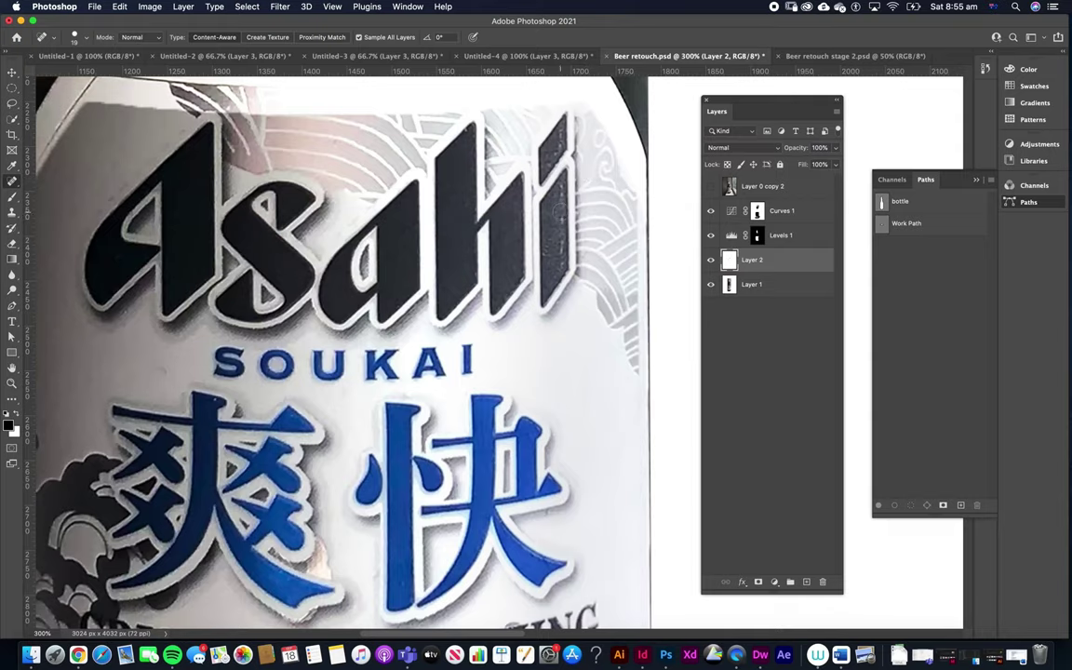
{"action": "left_click", "coordinate": [556, 226]}
{"action": "key", "text": "super+z"}
{"action": "scroll", "coordinate": [586, 230], "scroll_direction": "down", "scroll_amount": 10}
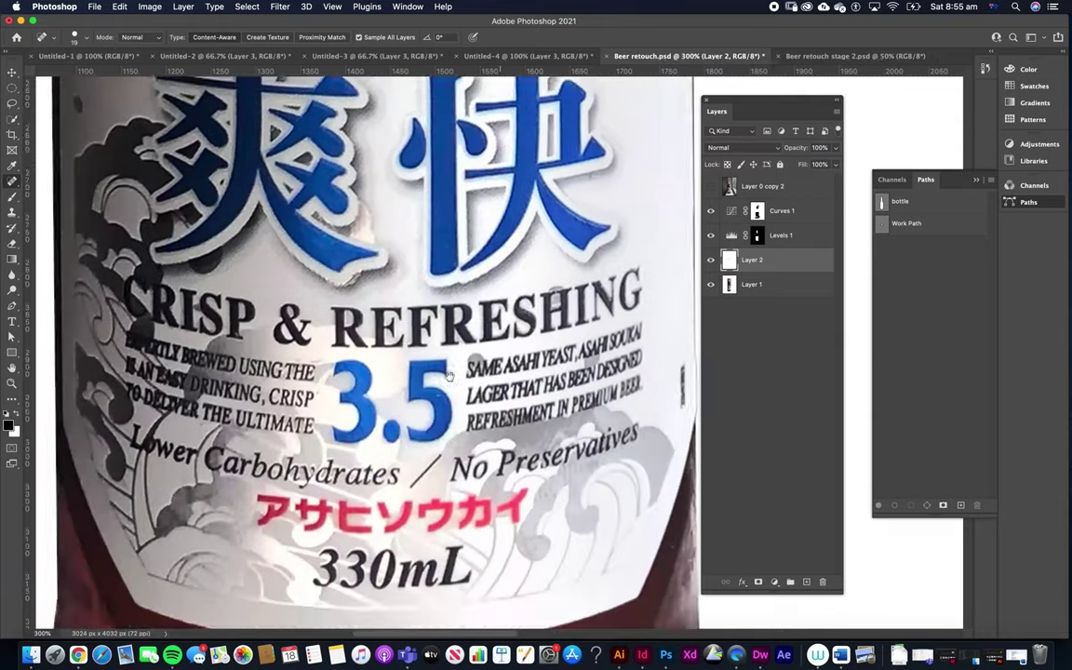
Step: Heal the dark spot on the red glass just below the main label and the white specks on the dark bottle base
{"action": "scroll", "coordinate": [450, 173], "scroll_direction": "down", "scroll_amount": 2}
{"action": "left_click", "coordinate": [571, 344]}
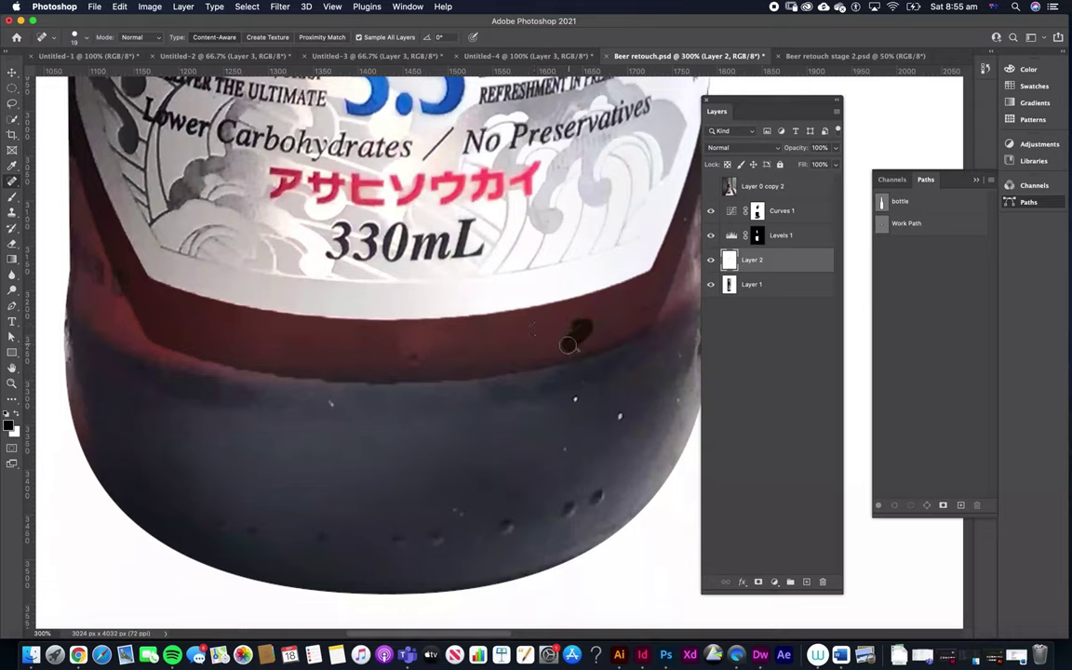
{"action": "left_click", "coordinate": [575, 400]}
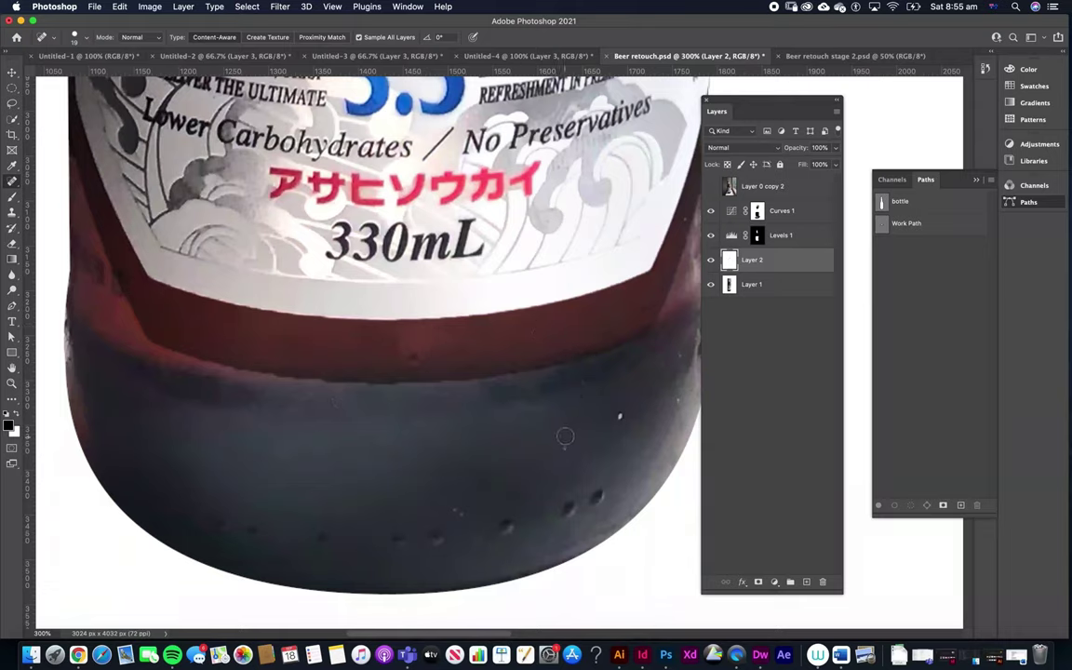
{"action": "left_click", "coordinate": [619, 415]}
{"action": "left_click", "coordinate": [672, 406]}
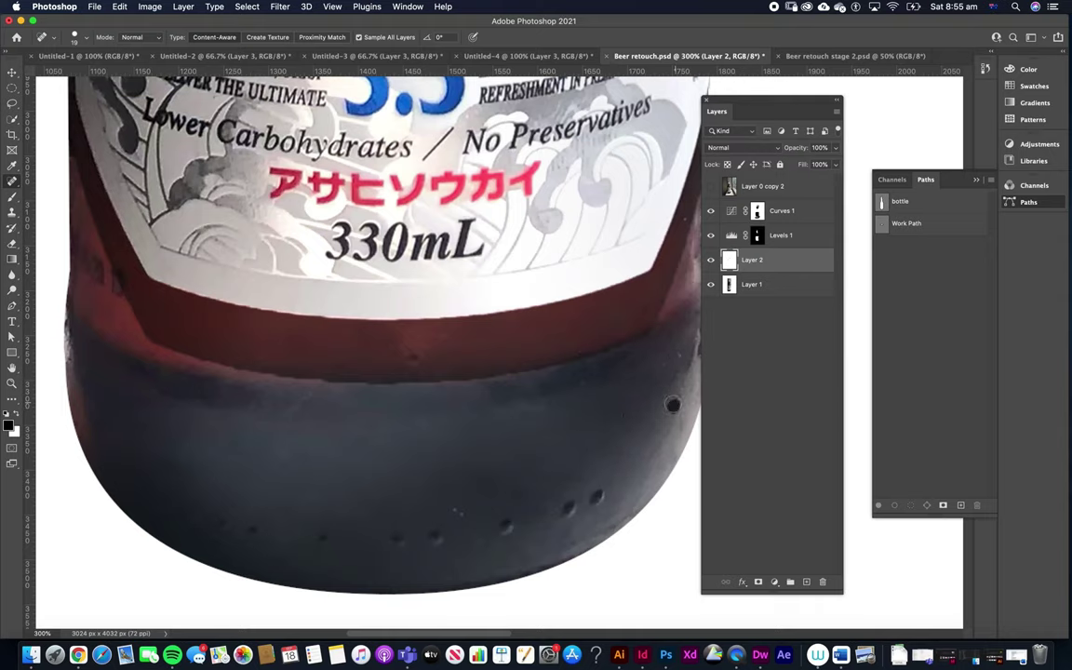
Step: Heal the remaining specks on the shoulder glass between the bright highlight and the main label
{"action": "left_click", "coordinate": [463, 351], "text": "alt"}
{"action": "left_click_drag", "start_coordinate": [479, 343], "coordinate": [470, 435]}
{"action": "left_click_drag", "start_coordinate": [465, 277], "coordinate": [471, 449]}
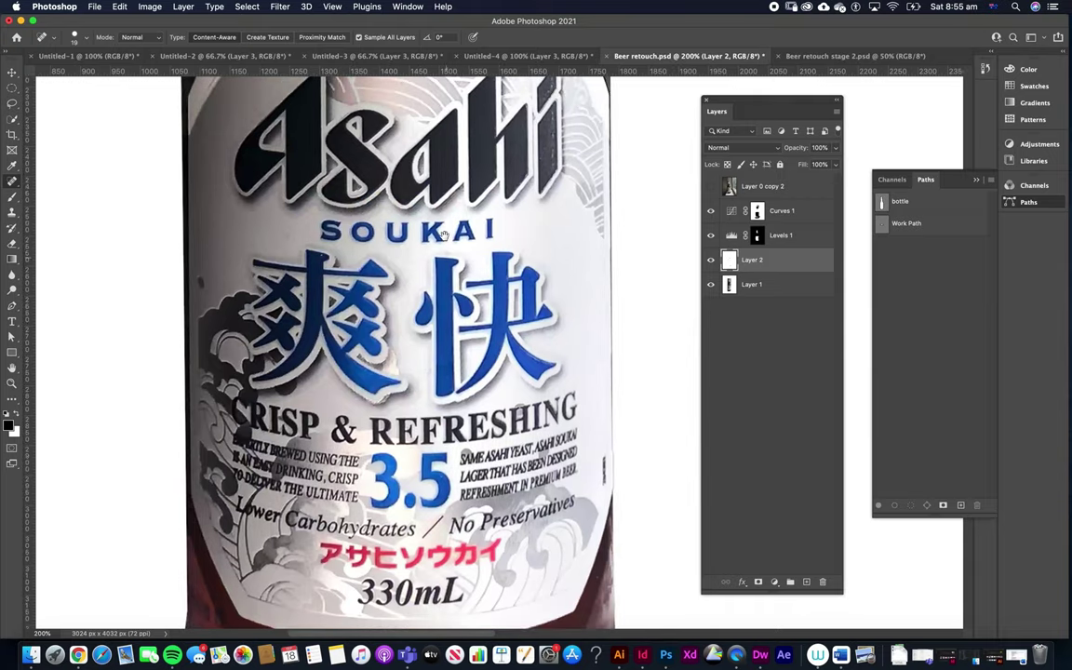
{"action": "left_click_drag", "start_coordinate": [442, 203], "coordinate": [446, 409]}
{"action": "scroll", "coordinate": [445, 408], "scroll_direction": "up", "scroll_amount": 5}
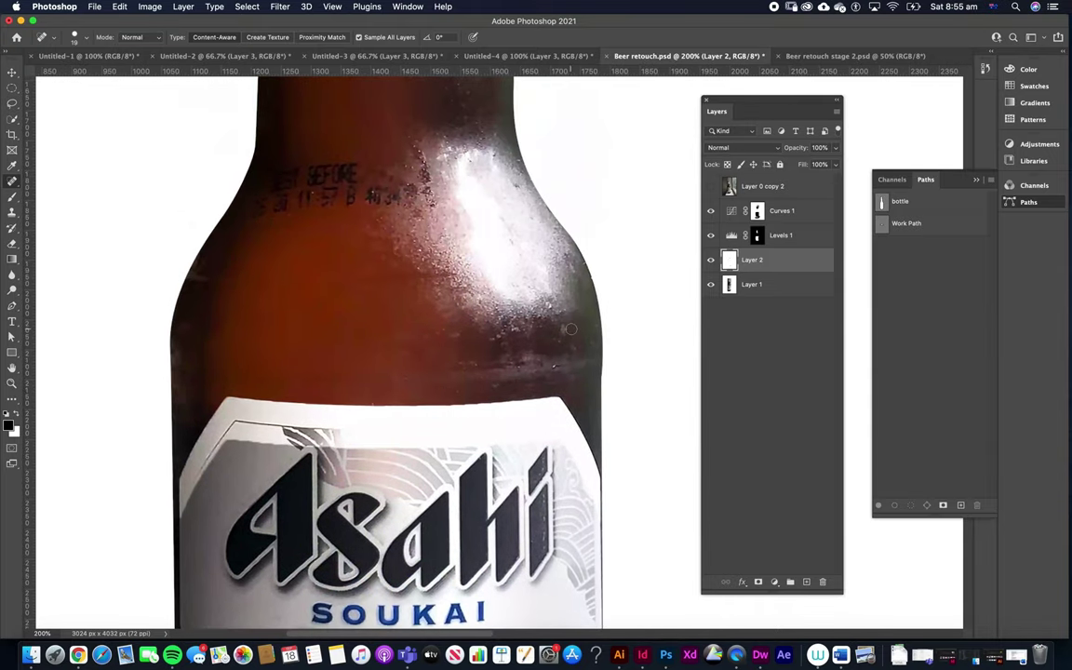
{"action": "left_click", "coordinate": [505, 329]}
{"action": "left_click", "coordinate": [558, 366]}
{"action": "left_click", "coordinate": [514, 330]}
Step: Check the neck and whole bottle for blemishes, and compare the retouching with Layer 2 hidden and shown
{"action": "left_click_drag", "start_coordinate": [462, 294], "coordinate": [478, 551]}
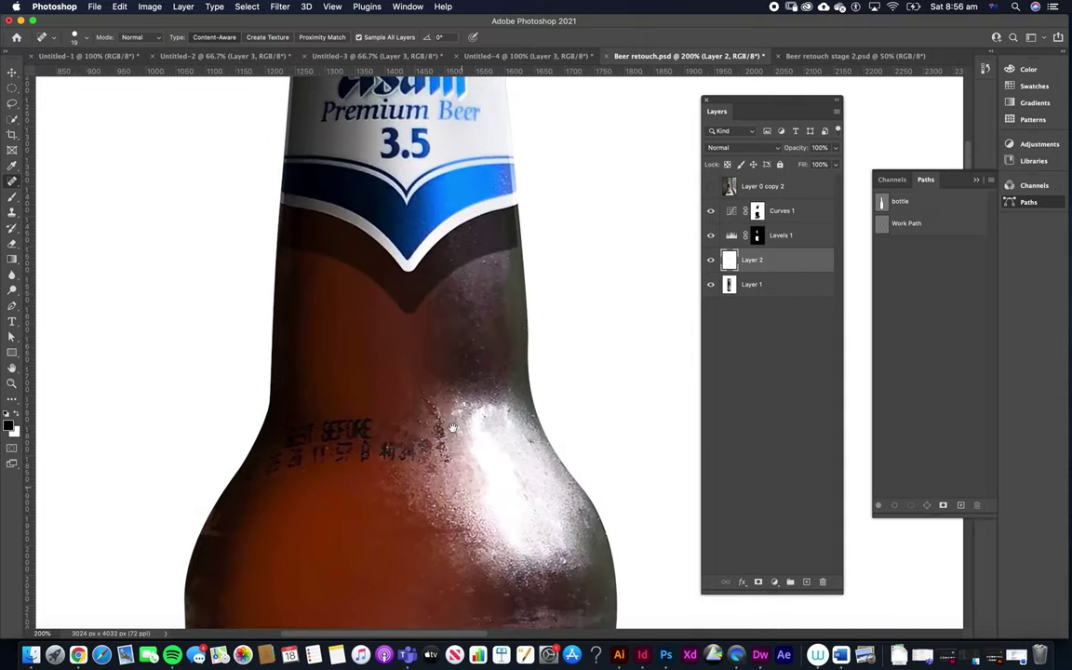
{"action": "left_click_drag", "start_coordinate": [450, 251], "coordinate": [462, 475]}
{"action": "left_click_drag", "start_coordinate": [457, 211], "coordinate": [453, 165]}
{"action": "key", "text": "super+minus"}
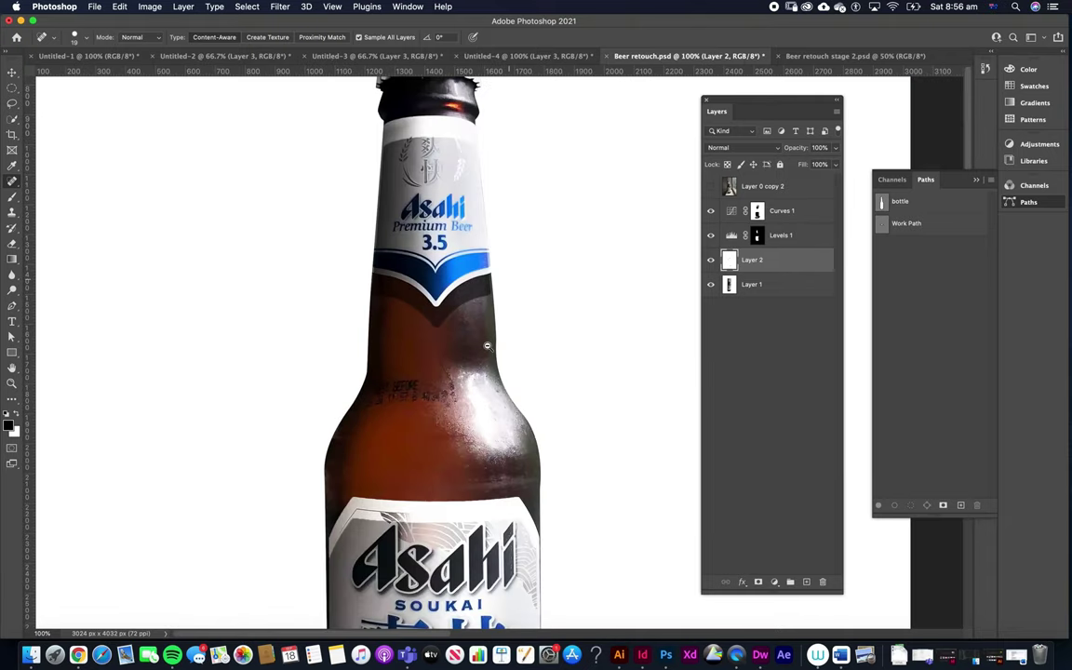
{"action": "scroll", "coordinate": [491, 347], "scroll_direction": "down", "scroll_amount": 5}
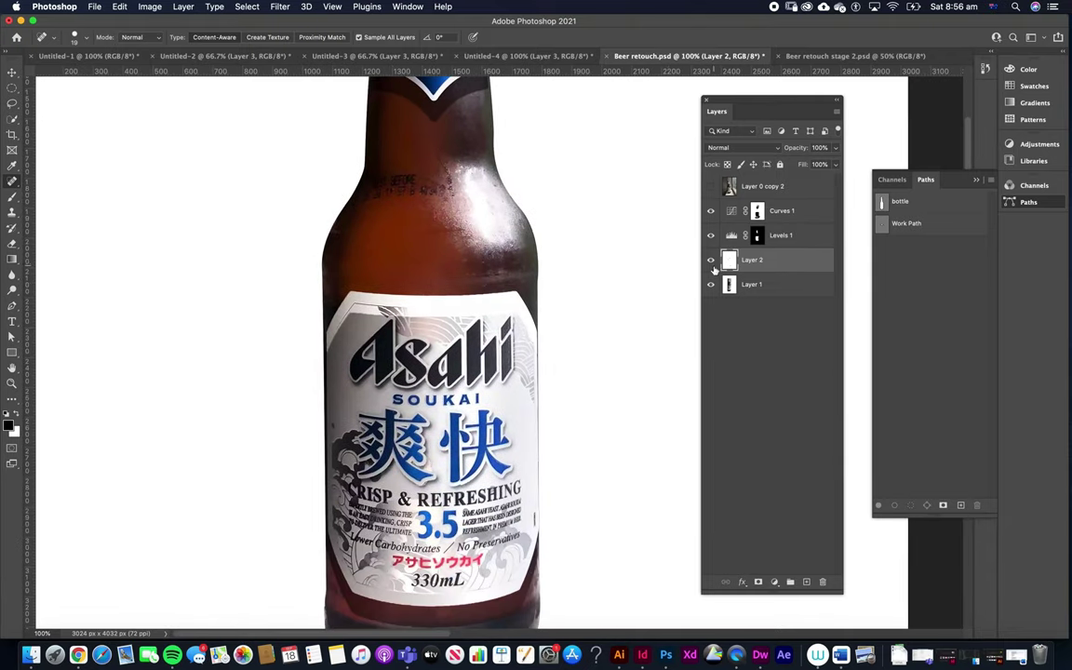
{"action": "left_click", "coordinate": [711, 265]}
{"action": "left_click", "coordinate": [712, 265]}
{"action": "left_click", "coordinate": [712, 265]}
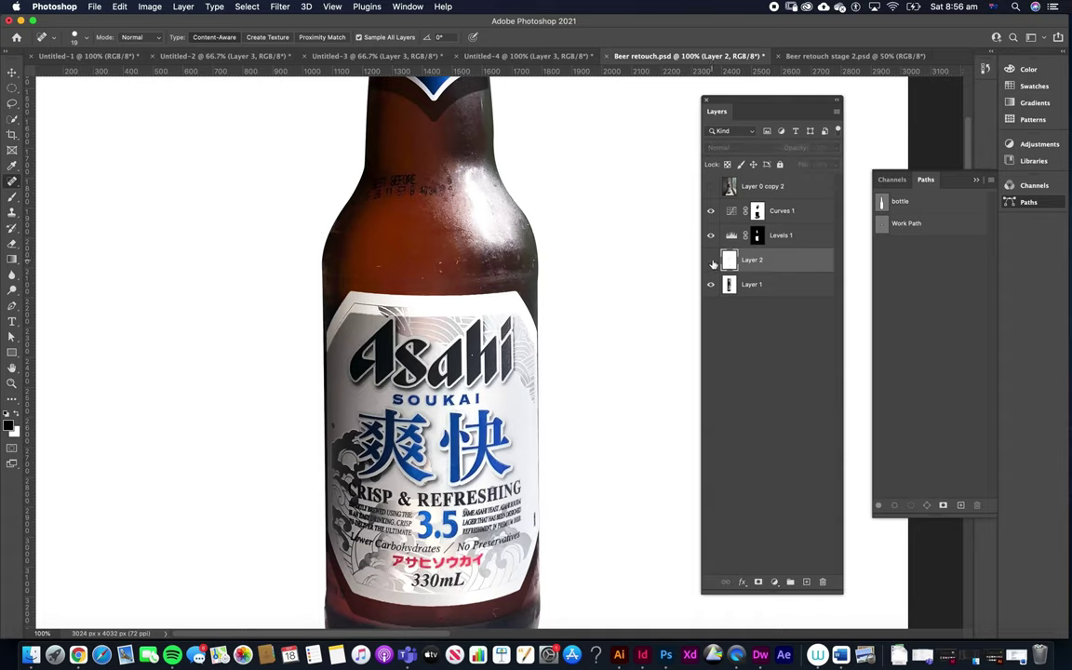
{"action": "left_click", "coordinate": [712, 264]}
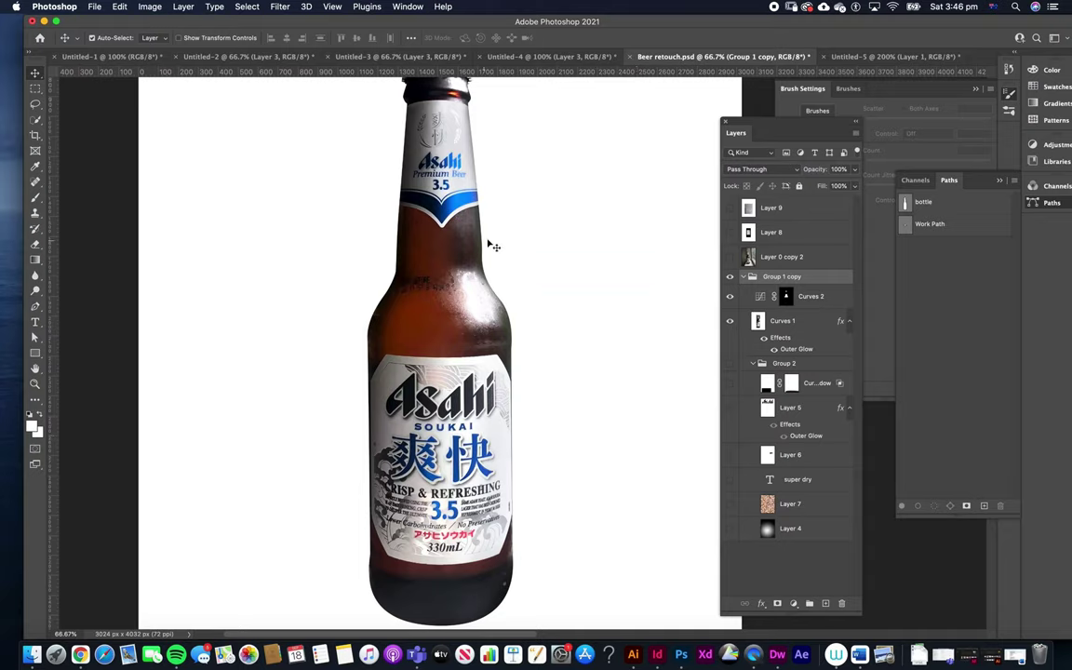
Step: Show the bottle layer Curves 1 together with Group 2 and all the background layers listed from it down to Layer 4
{"action": "mouse_move", "coordinate": [491, 242]}
{"action": "left_mouse_down"}
{"action": "mouse_move", "coordinate": [491, 272]}
{"action": "mouse_move", "coordinate": [495, 248]}
{"action": "left_mouse_up"}
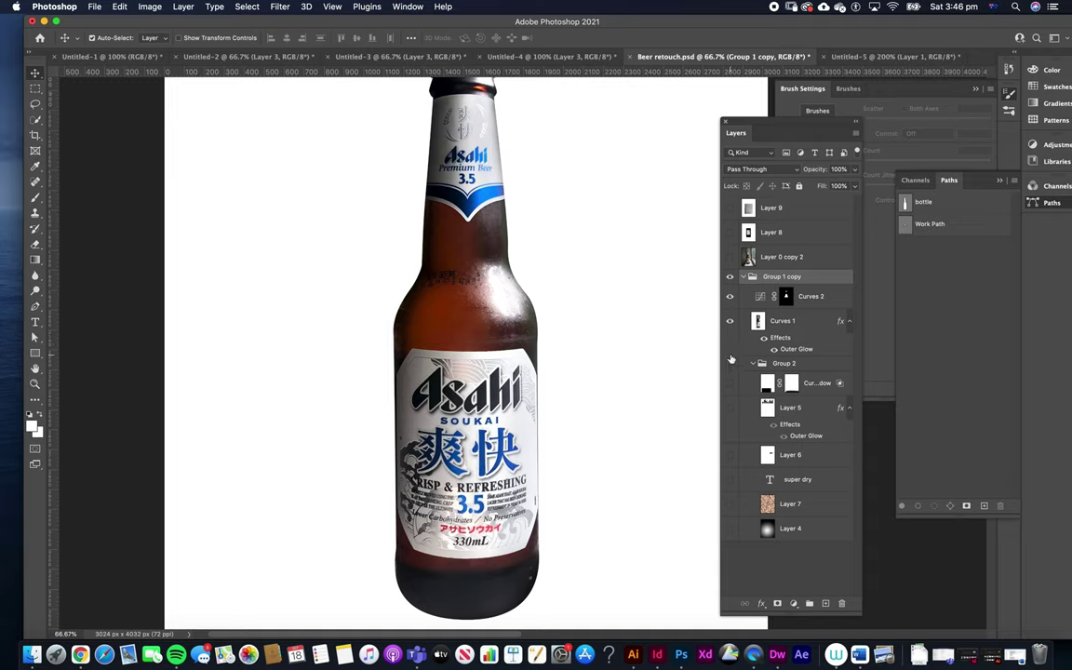
{"action": "left_click", "coordinate": [729, 321]}
{"action": "left_click", "coordinate": [732, 408]}
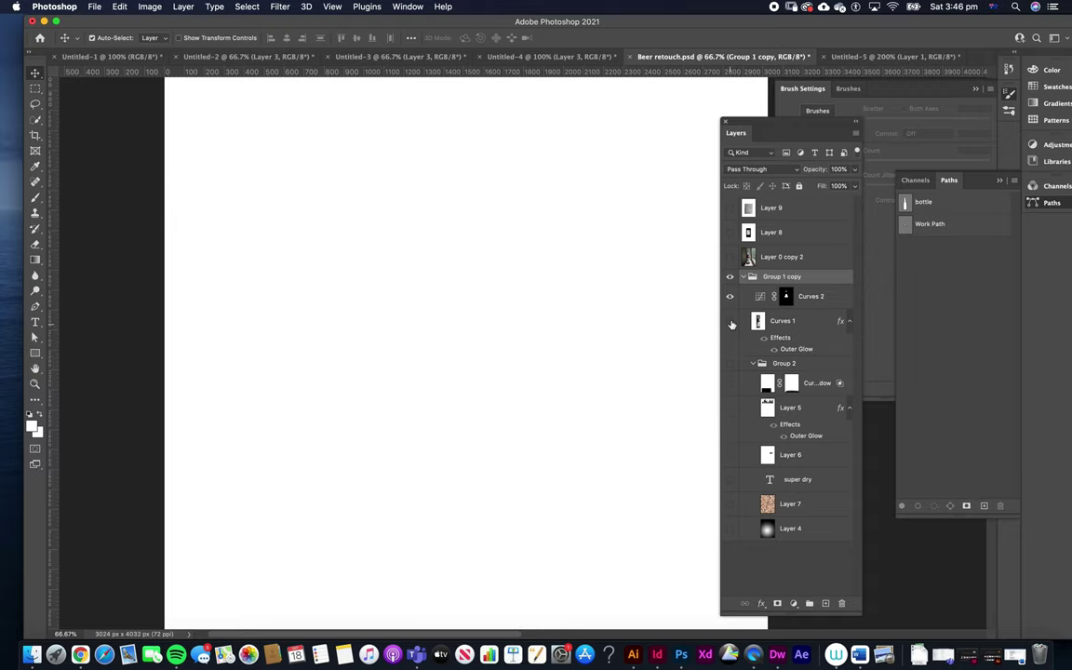
{"action": "left_click_drag", "start_coordinate": [731, 324], "coordinate": [728, 529]}
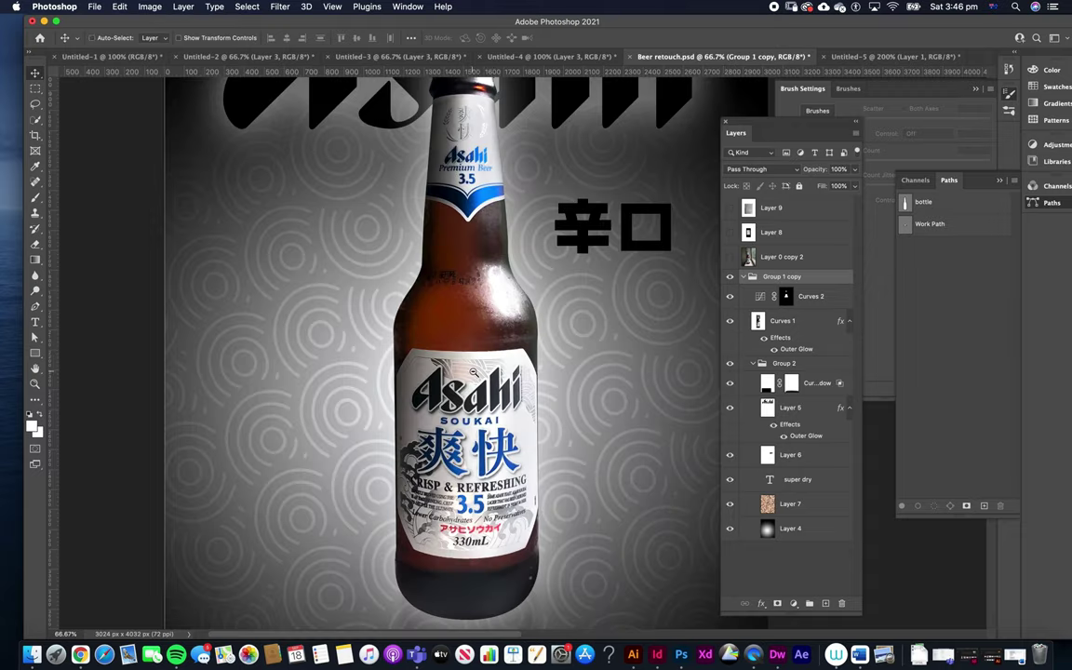
Step: View the full poster and compare it with the original photo by showing and hiding Layer 0 copy 2
{"action": "left_click", "coordinate": [472, 372], "text": "alt+super"}
{"action": "left_click_drag", "start_coordinate": [486, 336], "coordinate": [458, 383]}
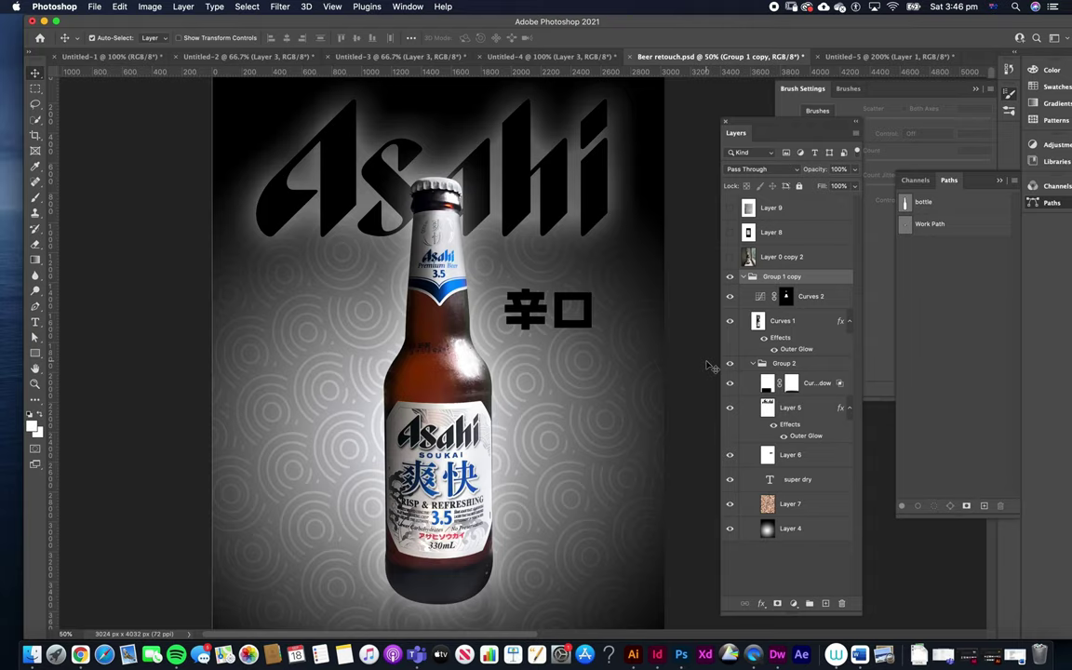
{"action": "left_click", "coordinate": [730, 257]}
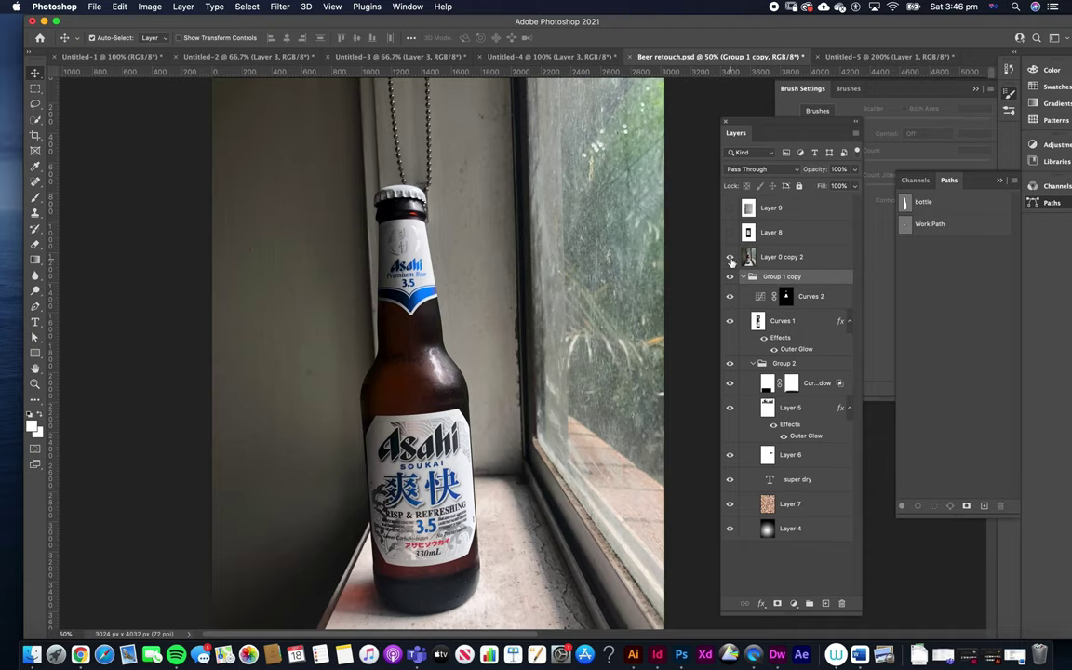
{"action": "left_click", "coordinate": [730, 259]}
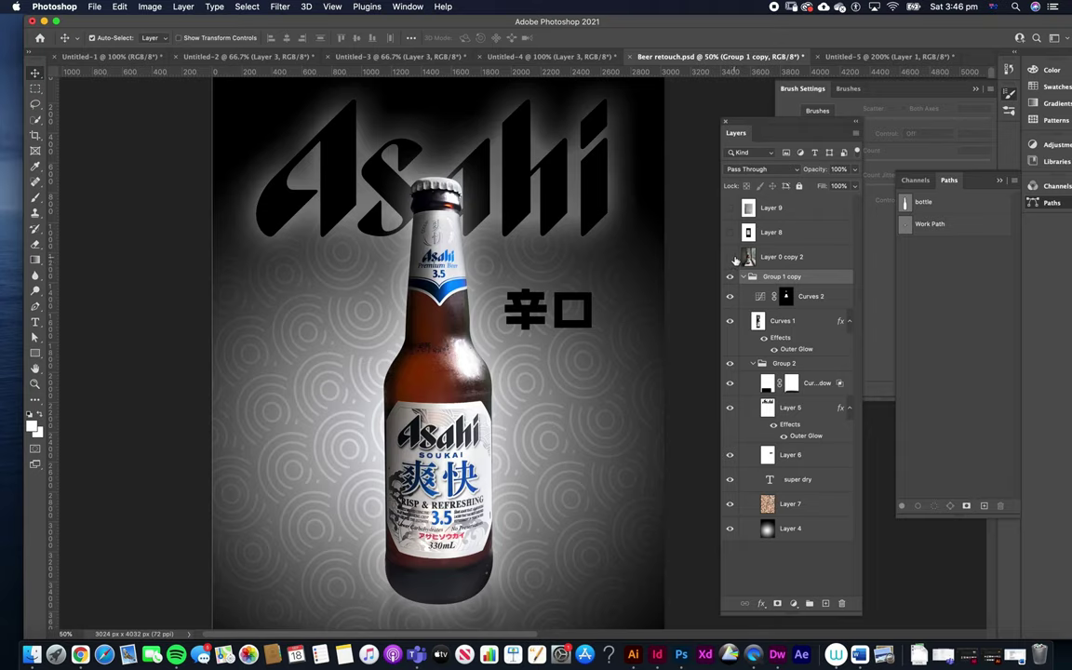